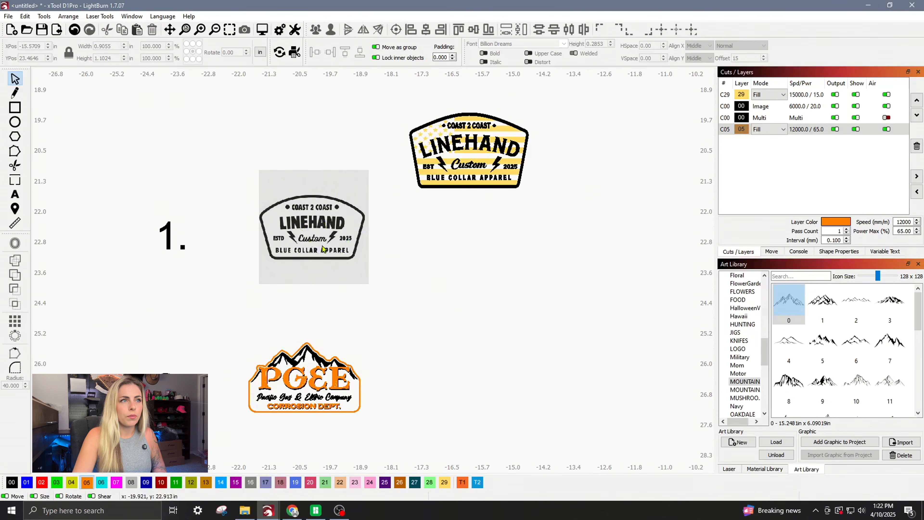
Move the grey reference logo image closer to the number 1 and draw a rectangle about 3.62 by 2.09 in beside it
drag(322, 249, 234, 258)
scroll(259, 254, up, 1)
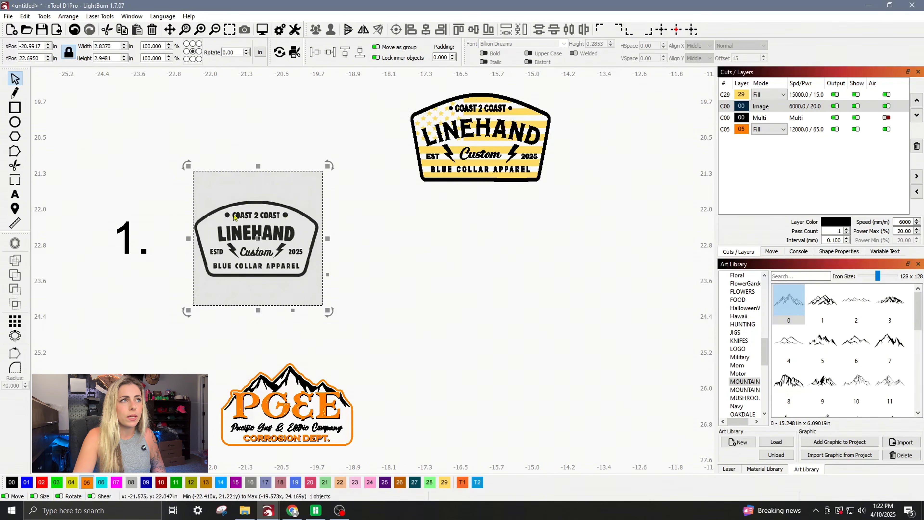
click(15, 107)
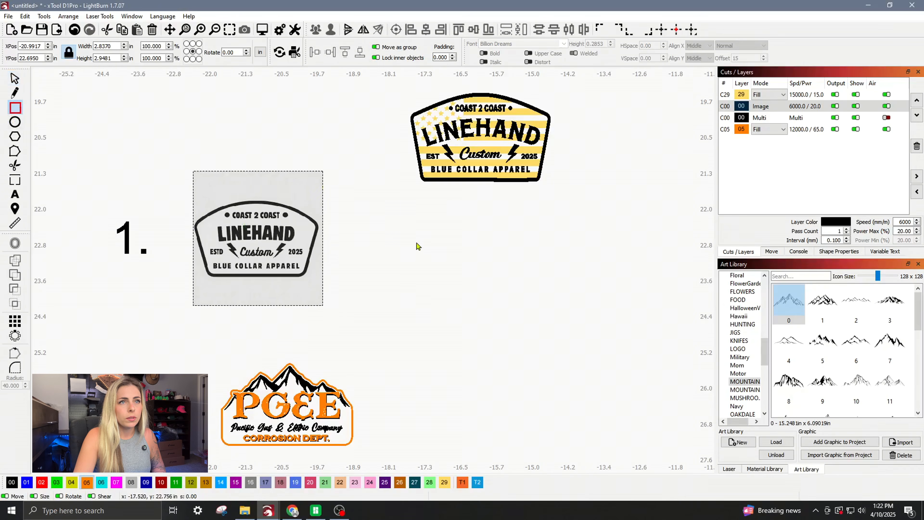
drag(399, 208, 565, 302)
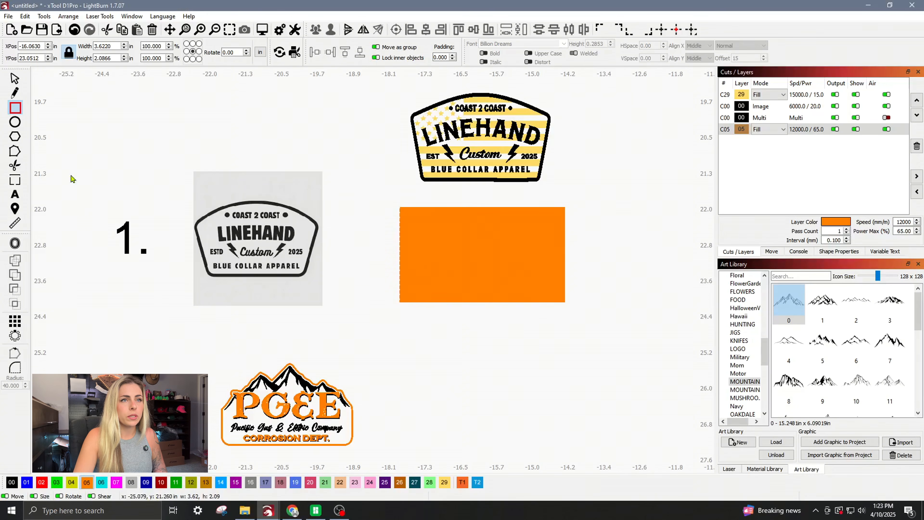
Set the canvas view style to Wireframe / Coarse so only the outlines of shapes are shown
key(alt+shift+w)
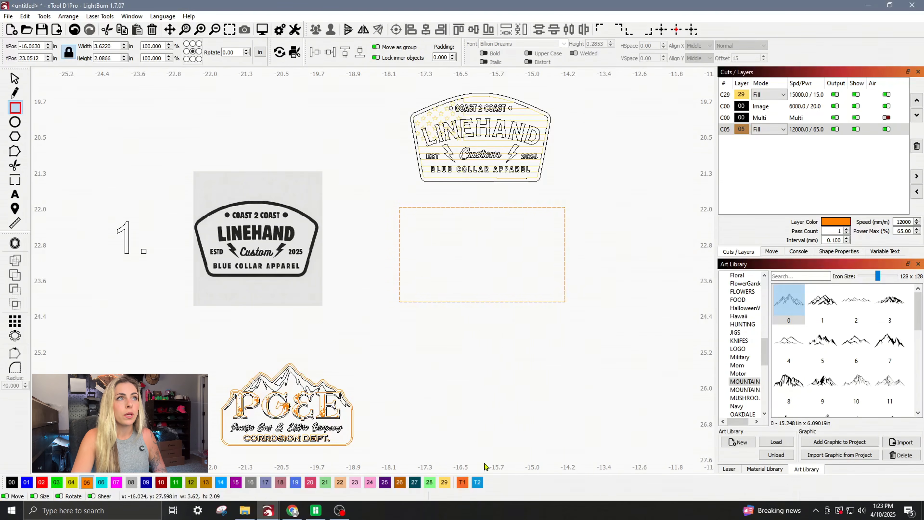
click(133, 17)
click(146, 132)
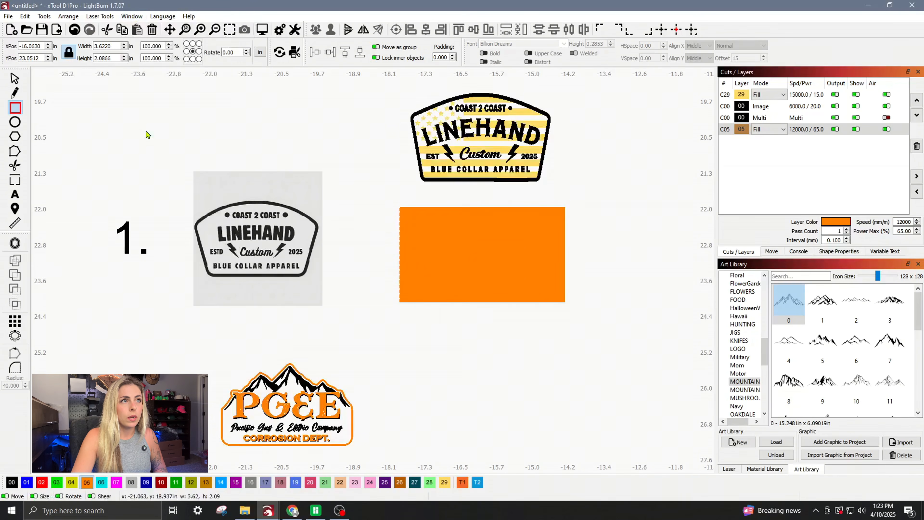
click(139, 19)
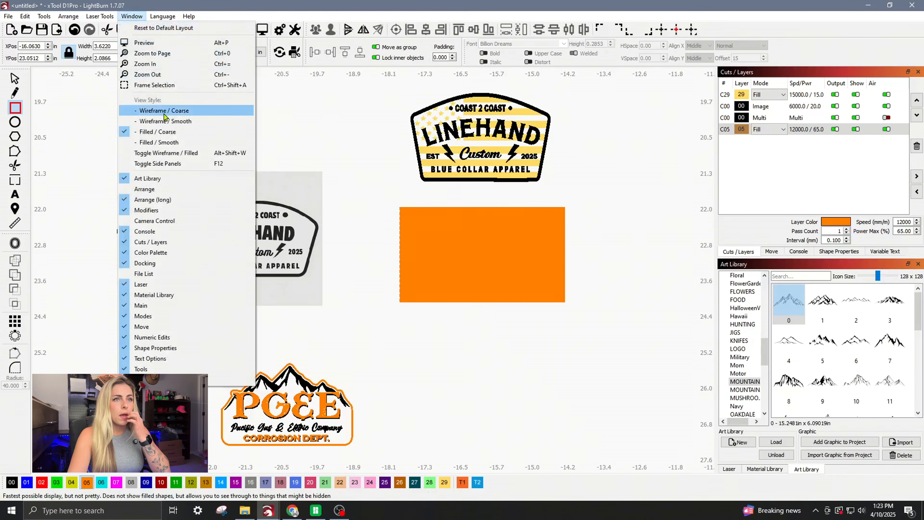
click(152, 108)
Convert the new rectangle to an editable path
click(15, 78)
click(482, 225)
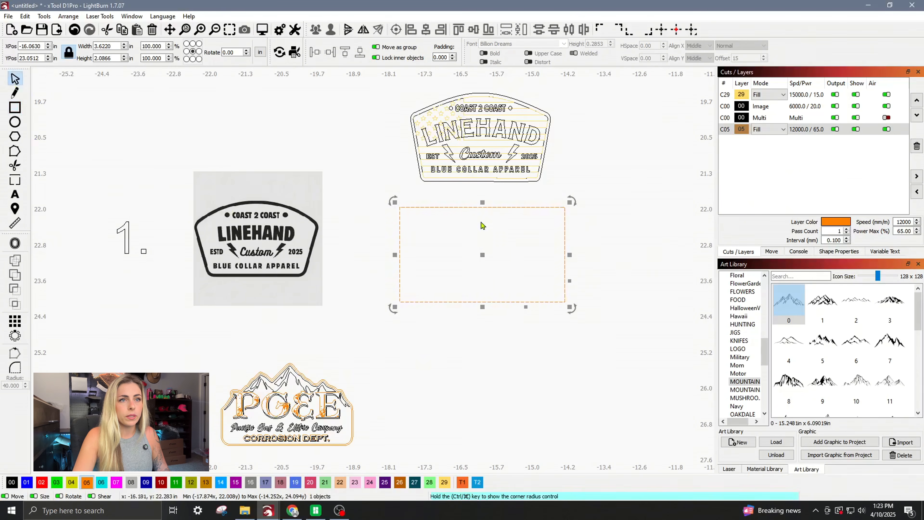
right_click(494, 241)
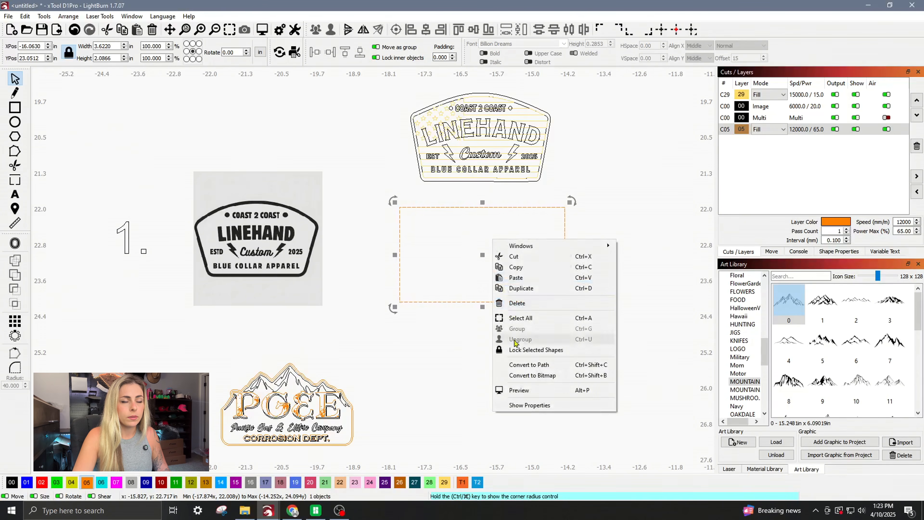
click(516, 365)
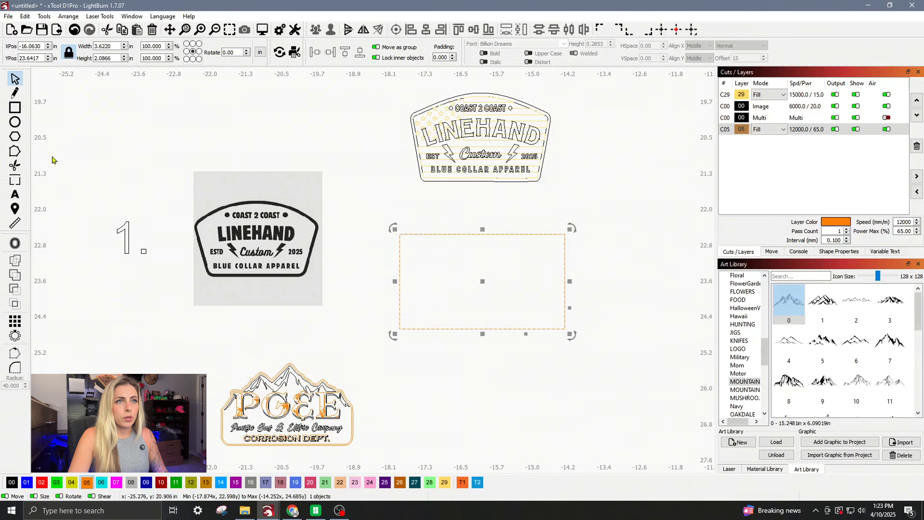
Add a smooth curve node at the midpoint of the rectangle's top edge
click(15, 151)
scroll(505, 267, up, 4)
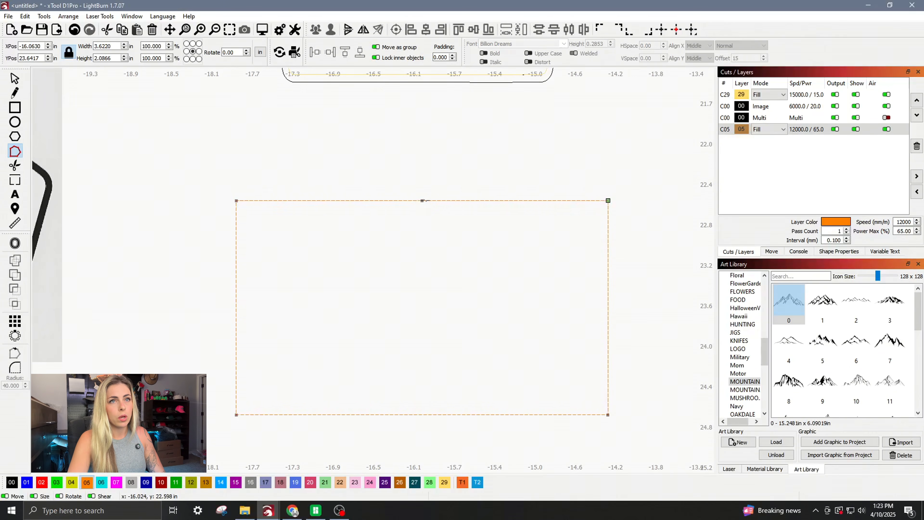
double_click(423, 200)
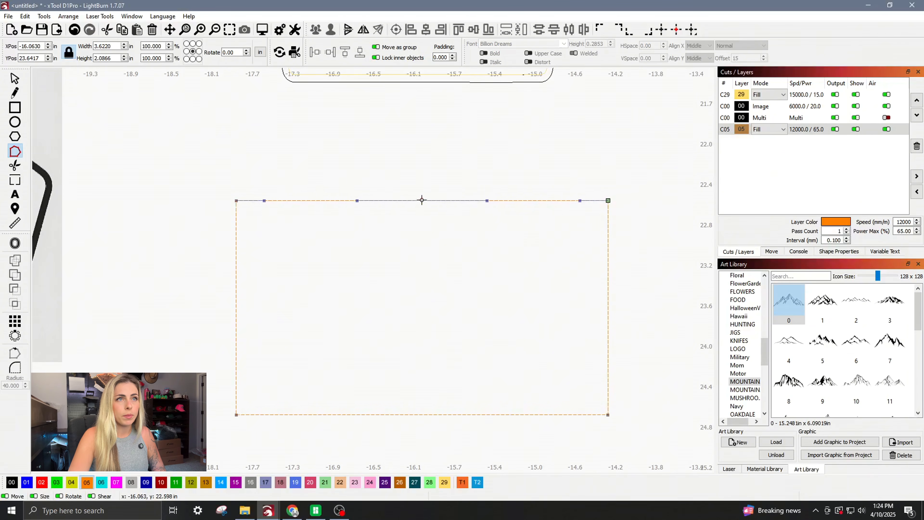
key(Up)
key(Up)
key(Up)
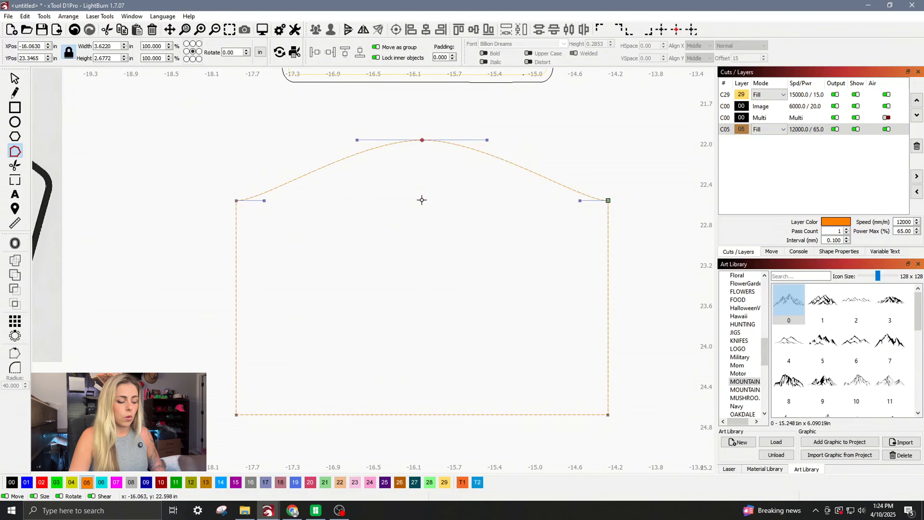
key(Down)
key(Down)
key(Down)
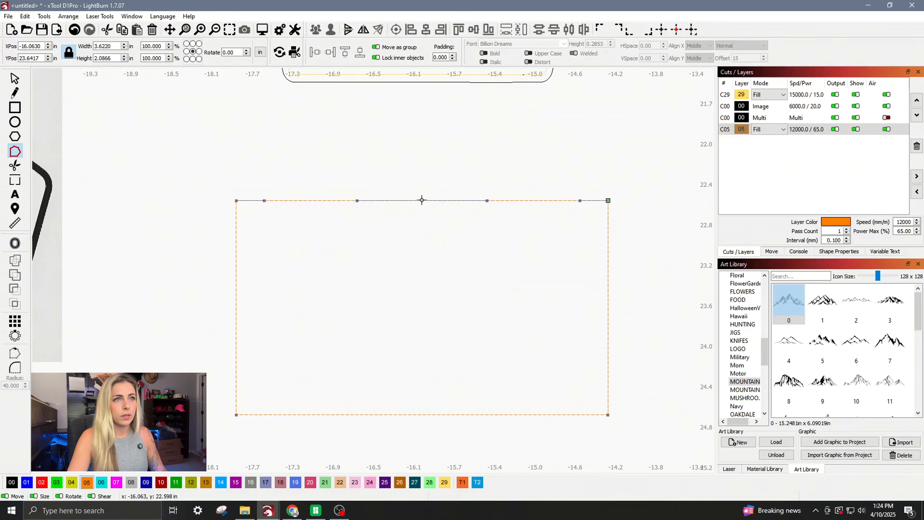
Raise the top edge's midpoint node into an arch about 0.59 in high and lift the corner curve handles to smooth its ends
mouse_move(422, 201)
mouse_down()
mouse_move(415, 127)
mouse_move(483, 133)
mouse_move(355, 130)
mouse_move(420, 116)
mouse_move(422, 200)
mouse_up()
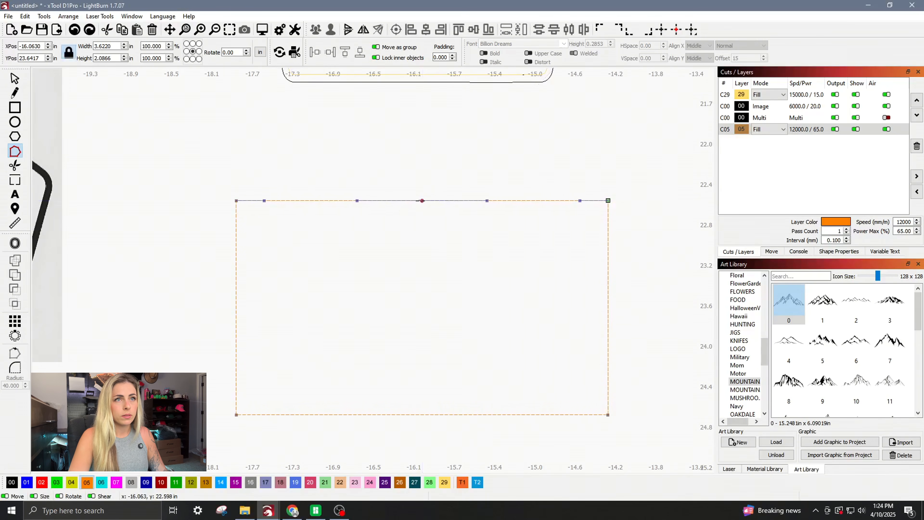
key(Up)
key(Up)
key(Up)
key(Up)
key(Up)
key(Up)
key(Up)
key(Up)
key(Up)
key(Up)
key(Up)
key(Up)
key(Up)
key(Up)
key(Up)
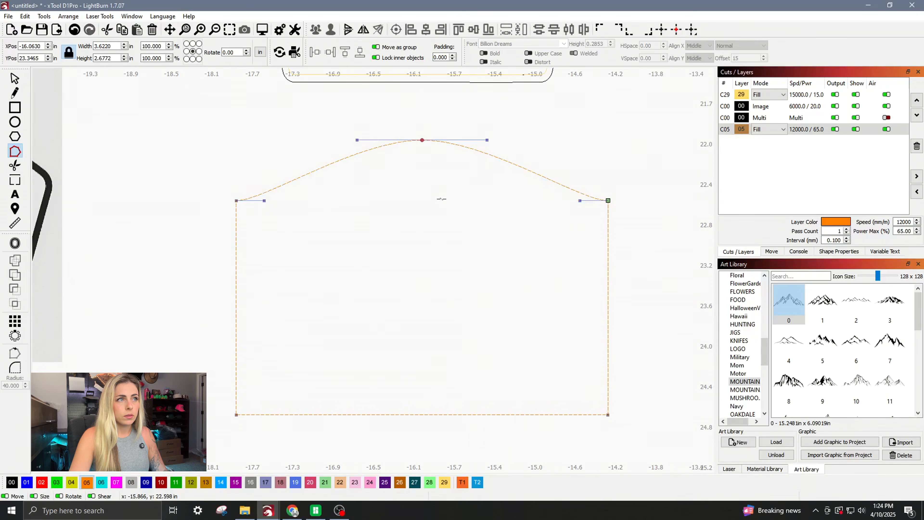
scroll(441, 199, down, 3)
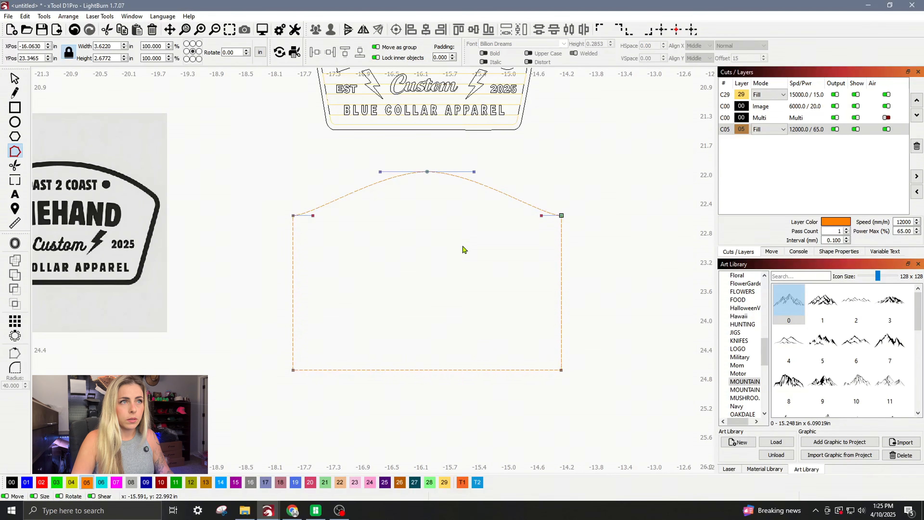
key(Up)
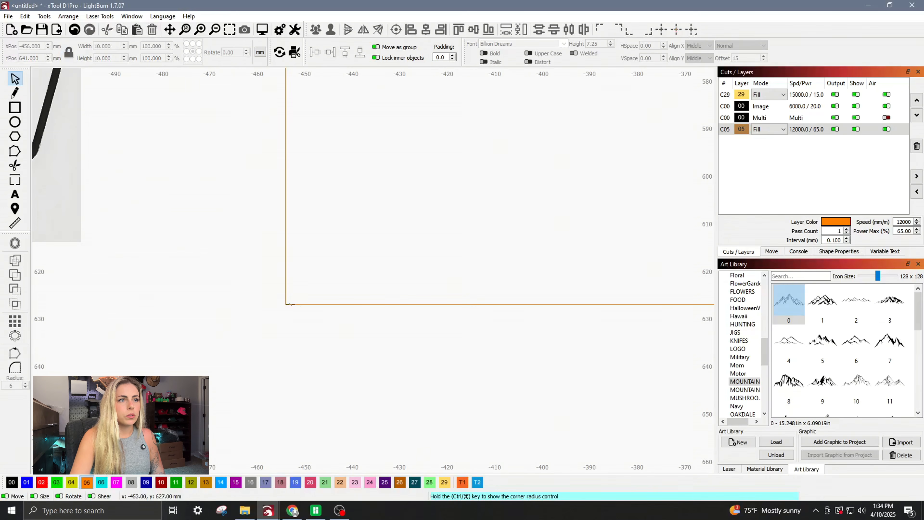
Round all four corners of the arched shape with a 6 mm radius
click(290, 304)
scroll(343, 325, down, 4)
drag(343, 325, 315, 337)
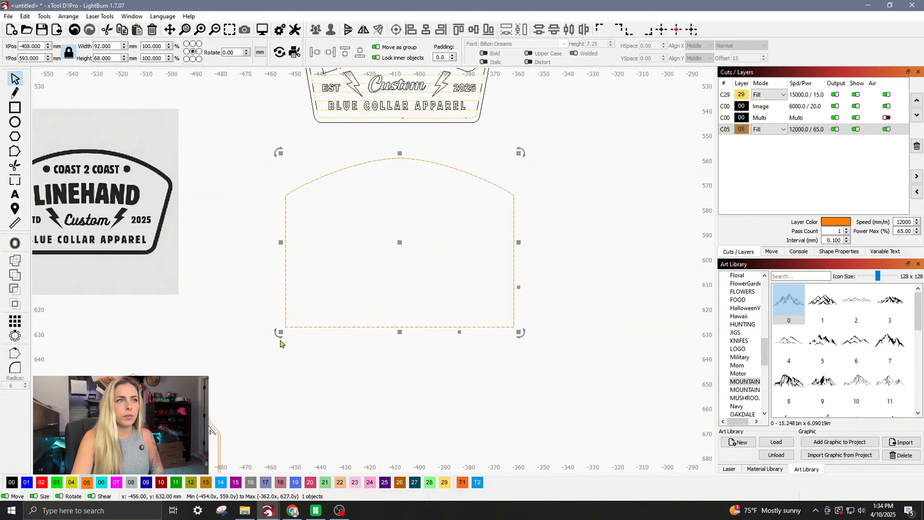
scroll(289, 330, up, 2)
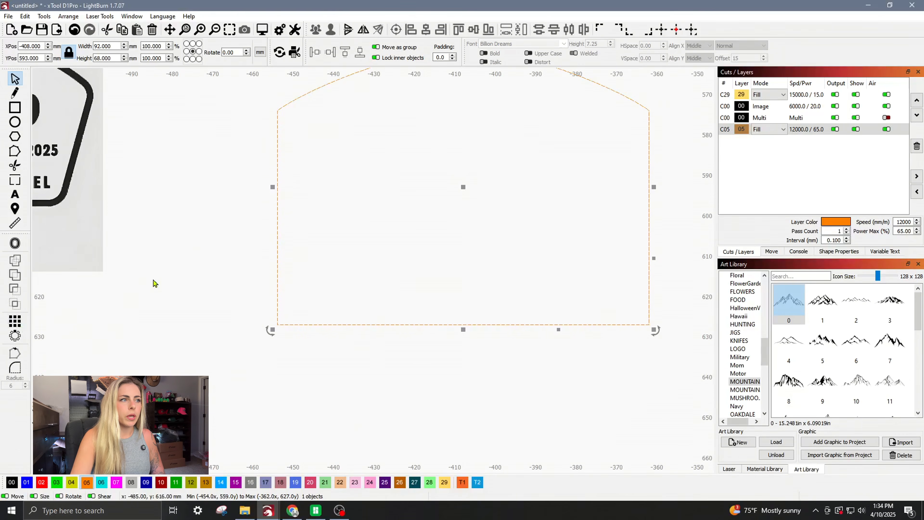
click(15, 369)
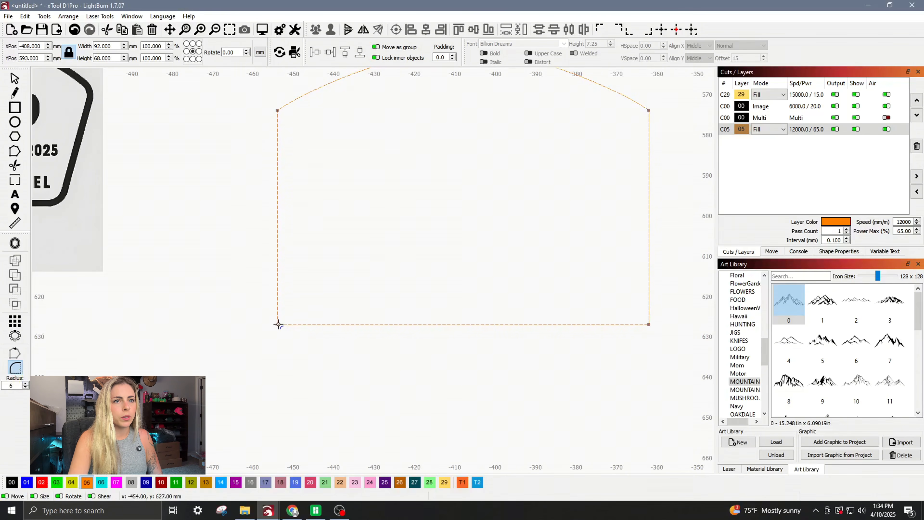
click(650, 325)
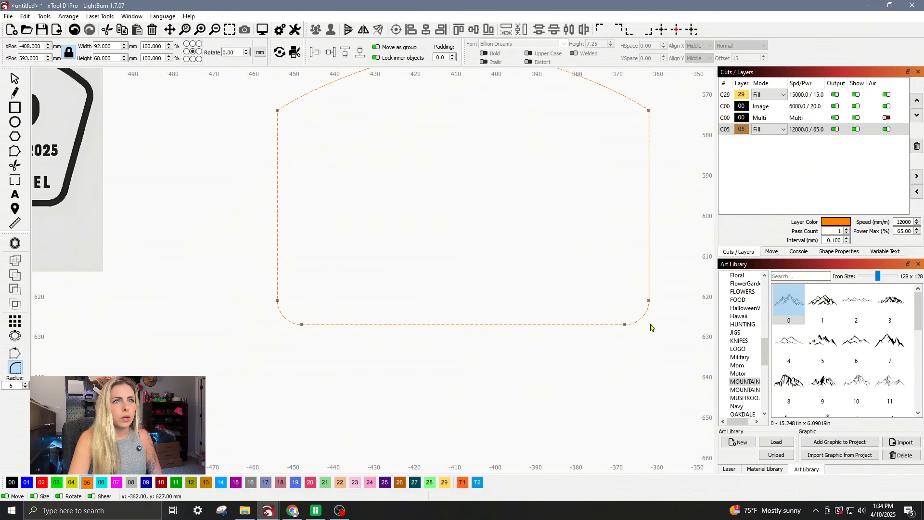
drag(630, 323, 598, 392)
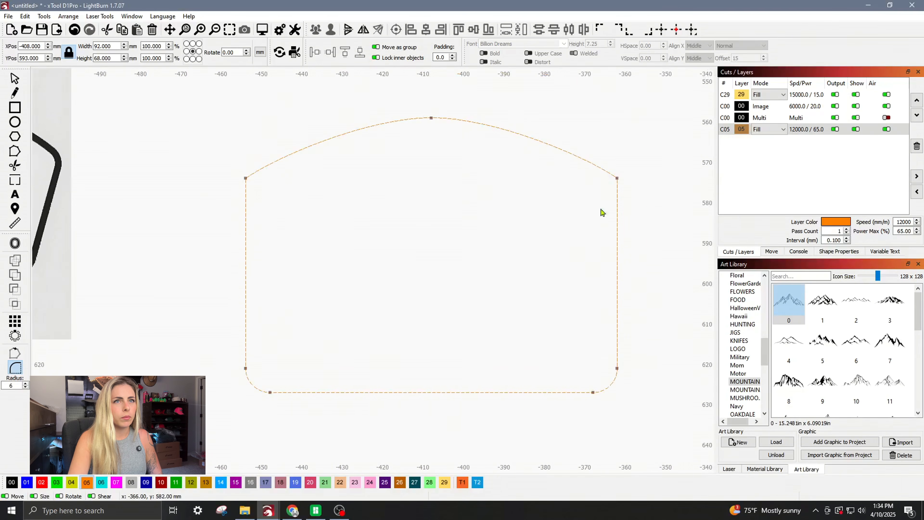
click(617, 178)
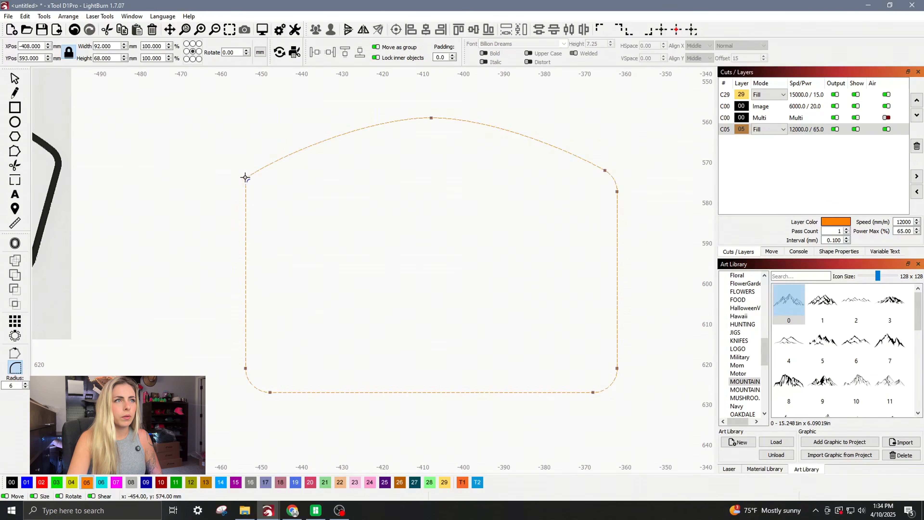
click(245, 179)
click(15, 79)
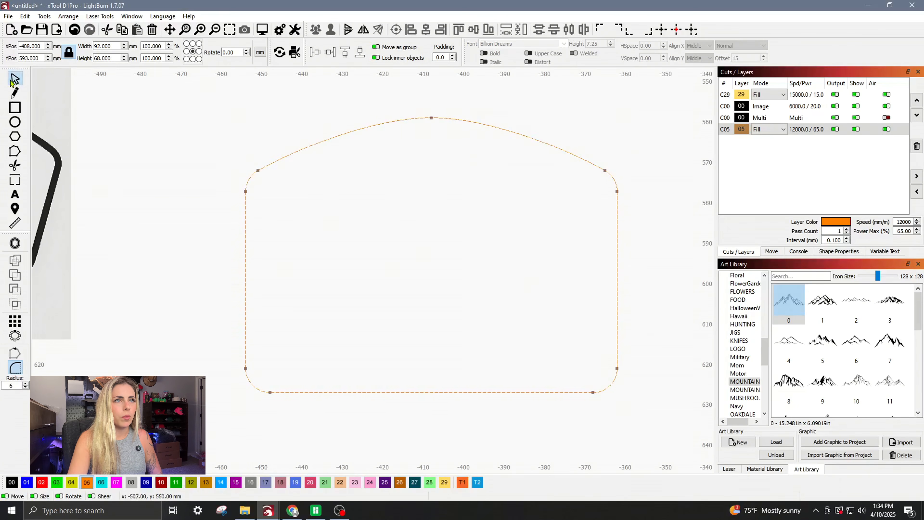
Taper the badge shape by moving both bottom corners' nodes inward about 10 mm on each side
click(458, 202)
scroll(558, 285, down, 2)
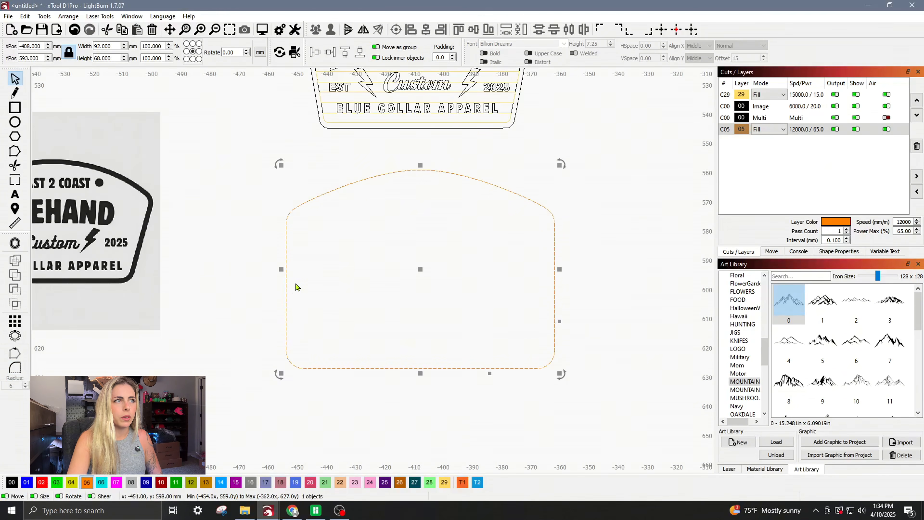
scroll(295, 287, down, 2)
key(ctrl+grave)
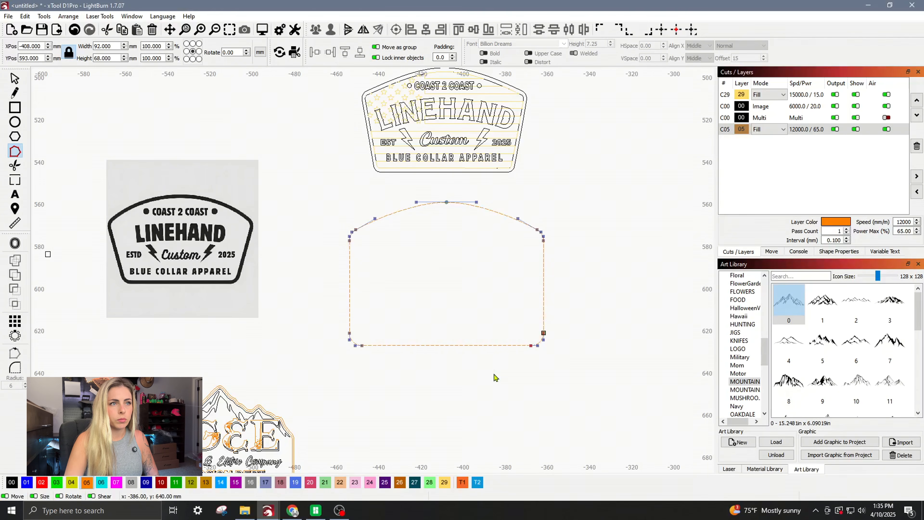
key(Left)
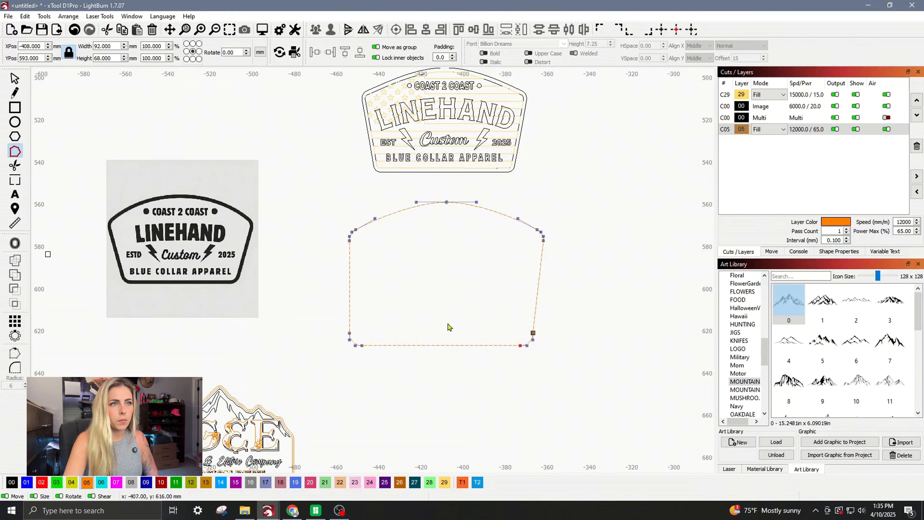
drag(411, 311, 322, 376)
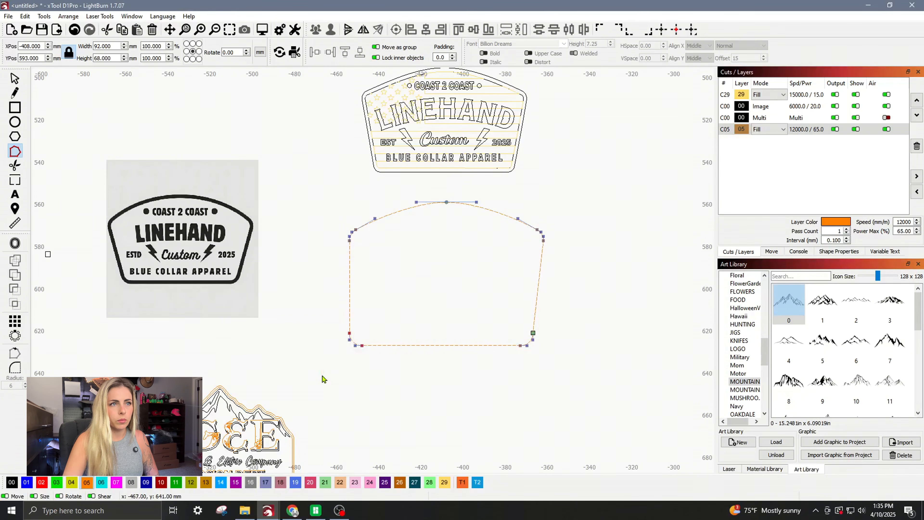
key(Right)
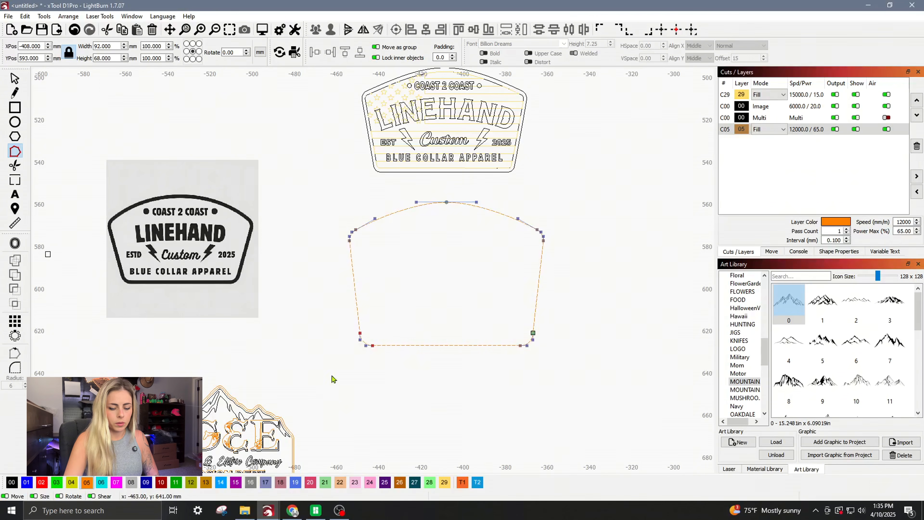
drag(386, 321, 320, 379)
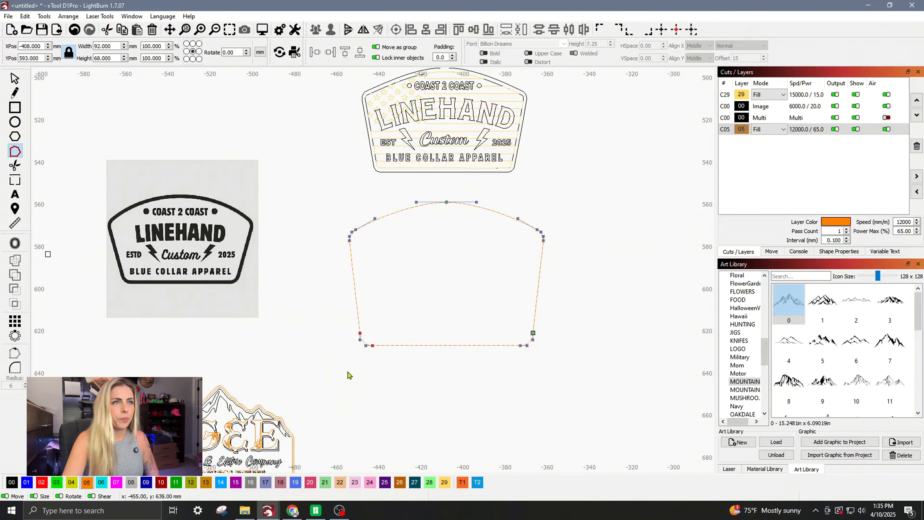
key(Right)
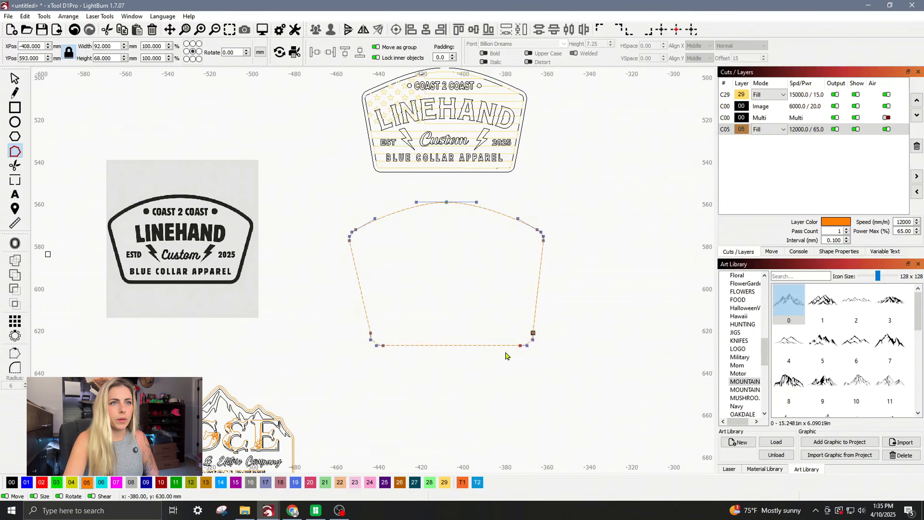
key(Left)
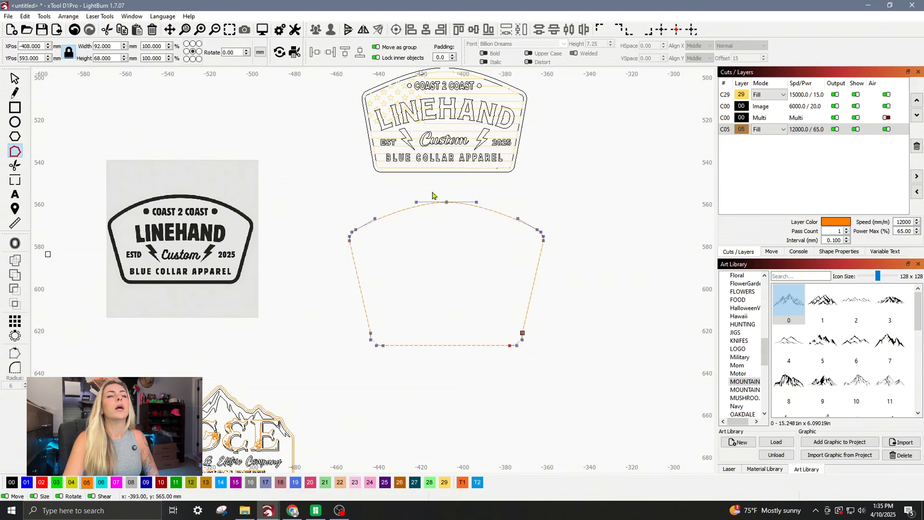
key(Escape)
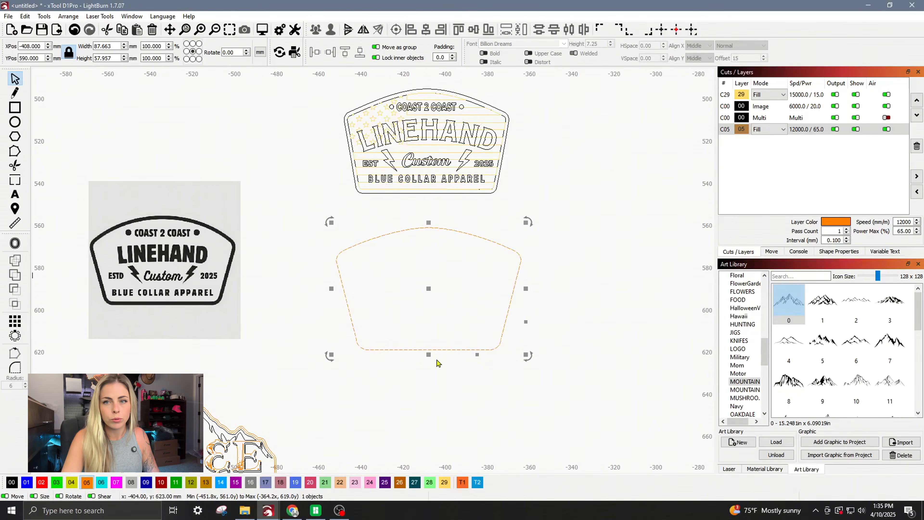
Assign the badge outline to layer 00 and offset it outward by 2 mm with round corners to form a double border
click(11, 482)
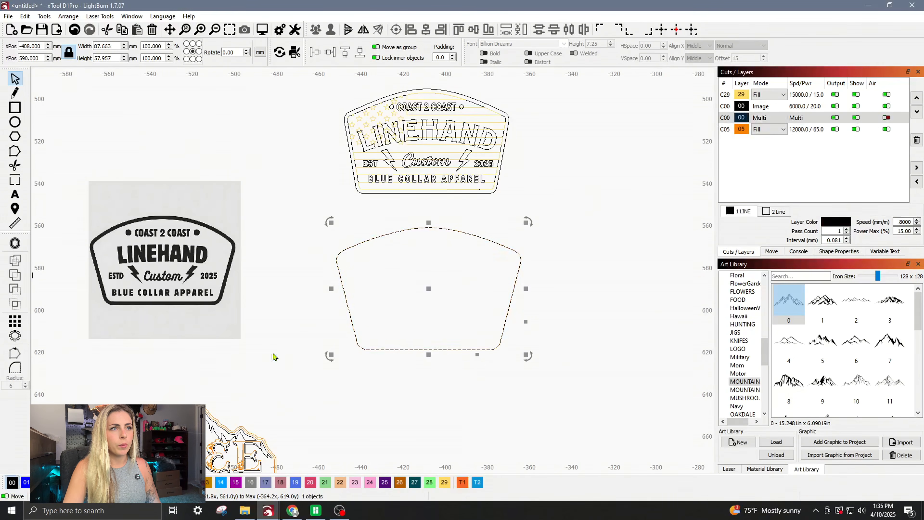
click(15, 243)
double_click(494, 221)
text(2)
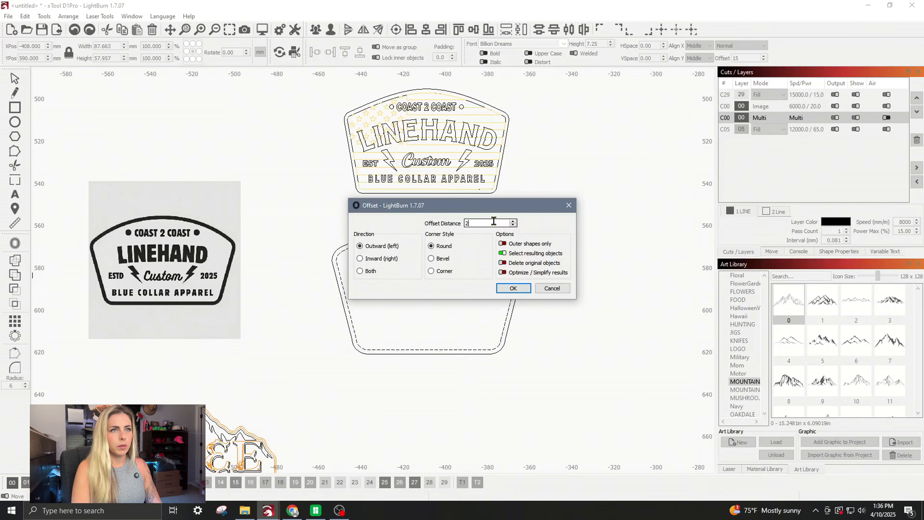
click(513, 289)
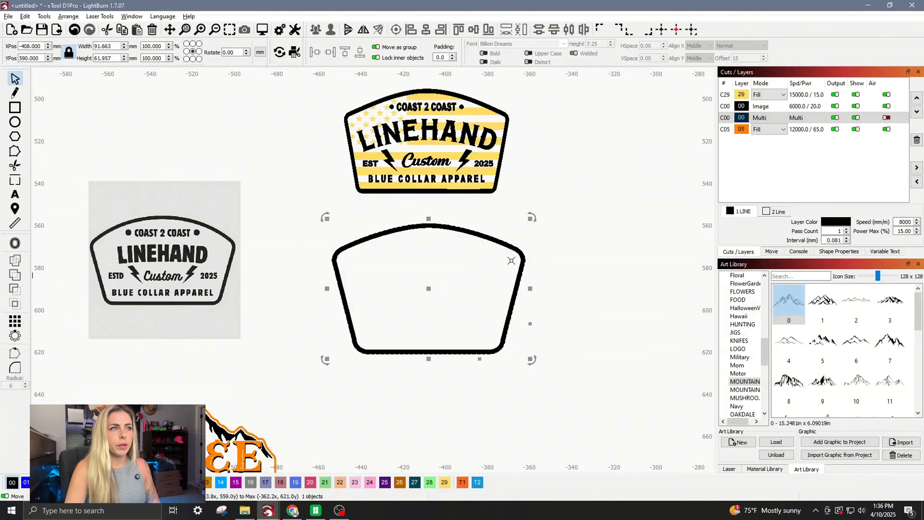
key(alt+shift+w)
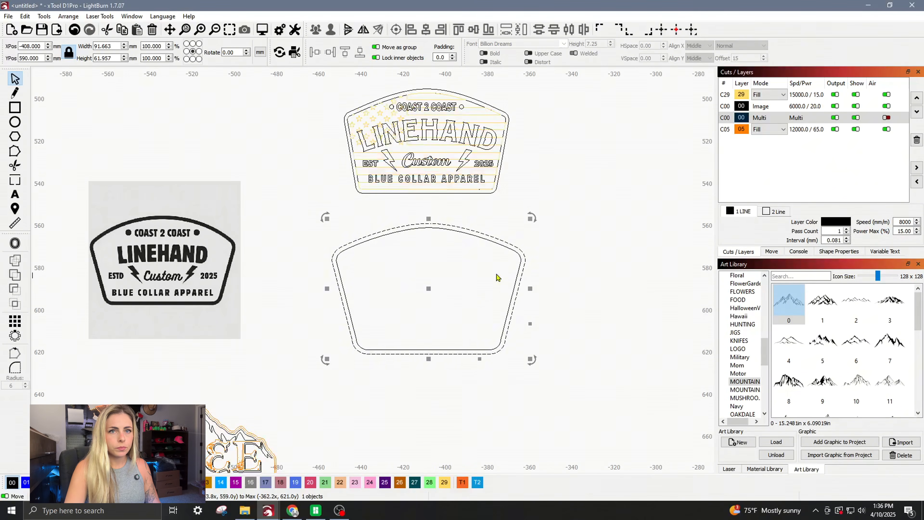
click(599, 248)
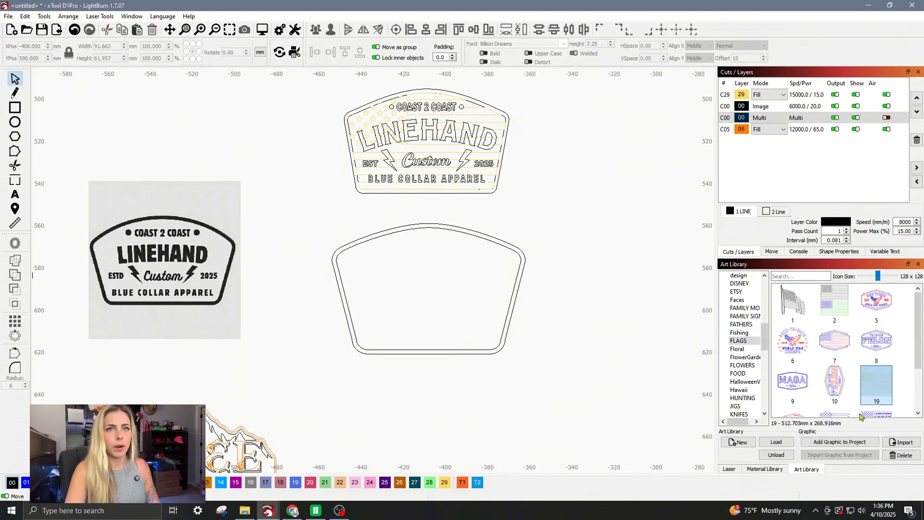
Add the American flag graphic 19 from the FLAGS category of the art library to the project
click(816, 444)
scroll(517, 317, down, 3)
scroll(519, 320, down, 1)
drag(519, 320, 482, 320)
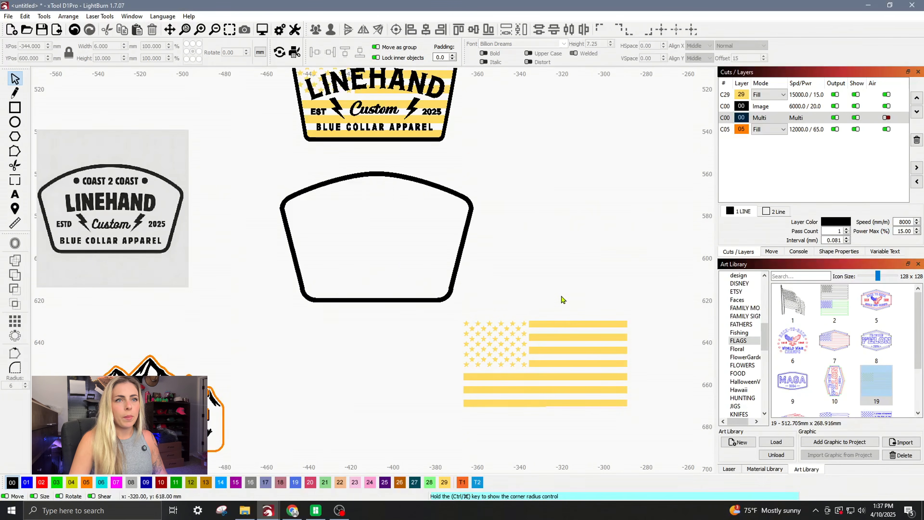
Align the flag with the outer badge border so that it is centred both horizontally and vertically
drag(564, 299, 501, 355)
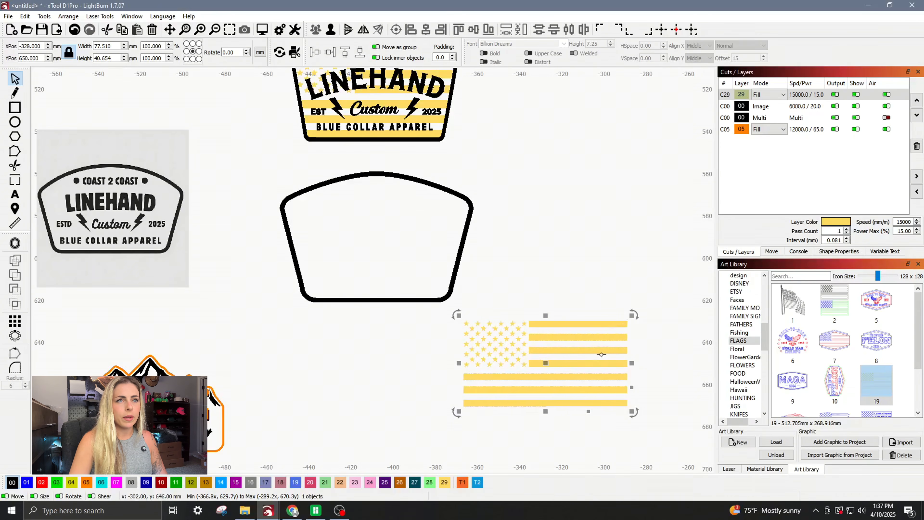
shift+click(457, 271)
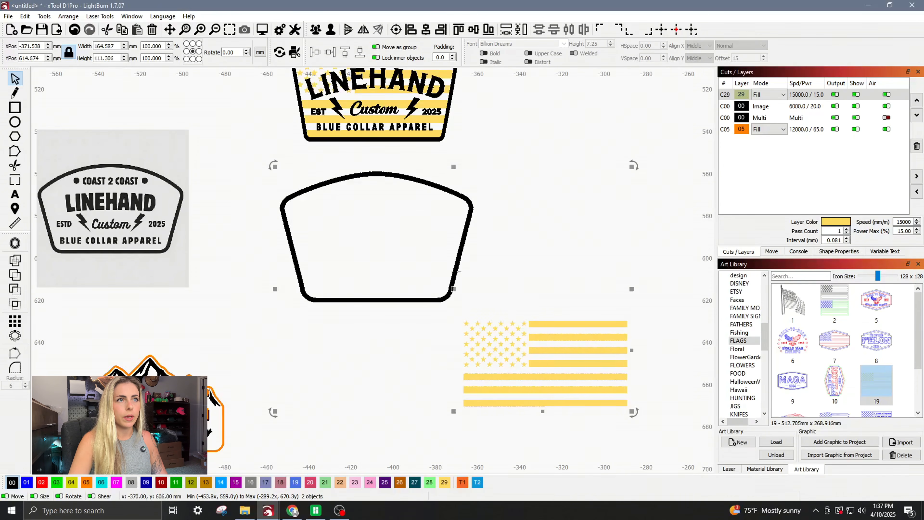
click(427, 30)
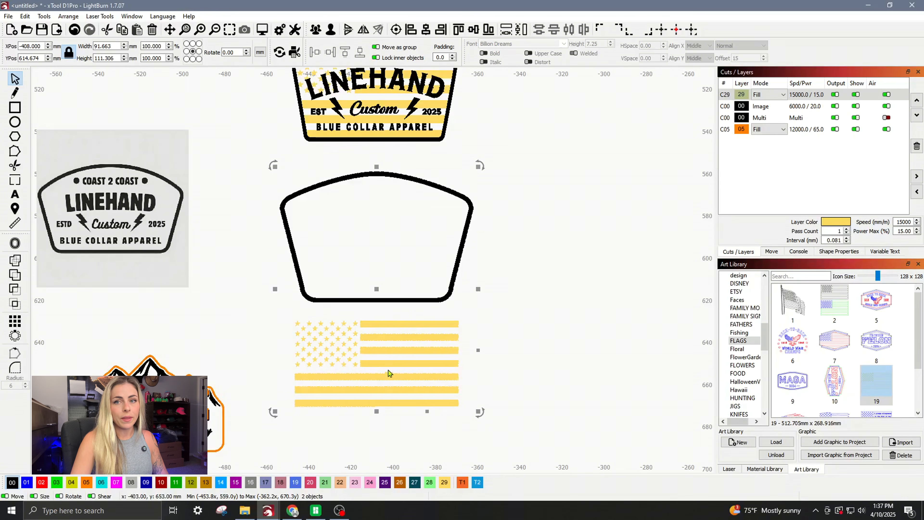
click(396, 30)
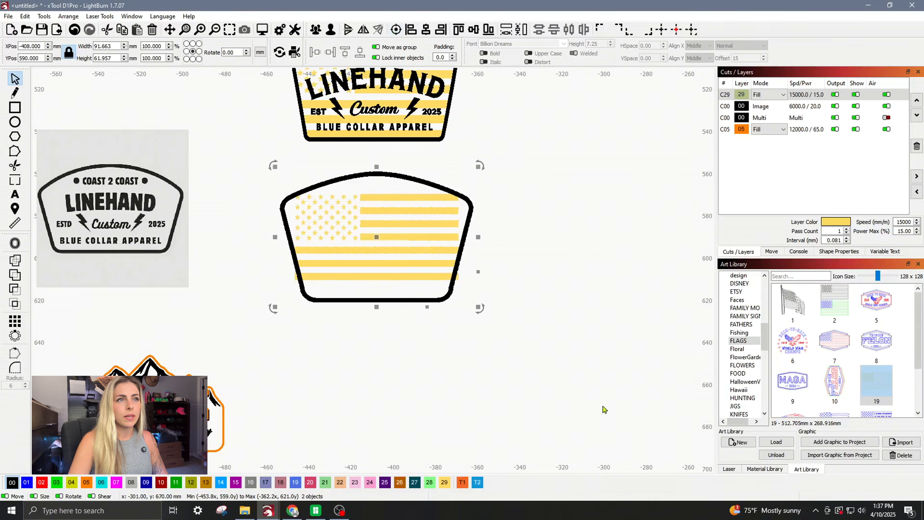
Switch to outline display and enlarge the flag proportionally about its centre to about 113 × 59 mm so it spans the badge
key(alt+shift+w)
click(386, 191)
click(353, 219)
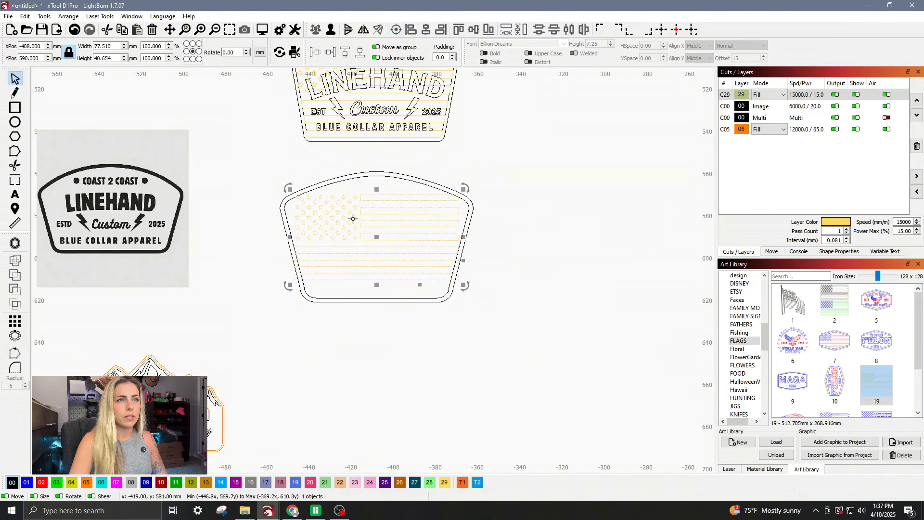
scroll(337, 285, up, 3)
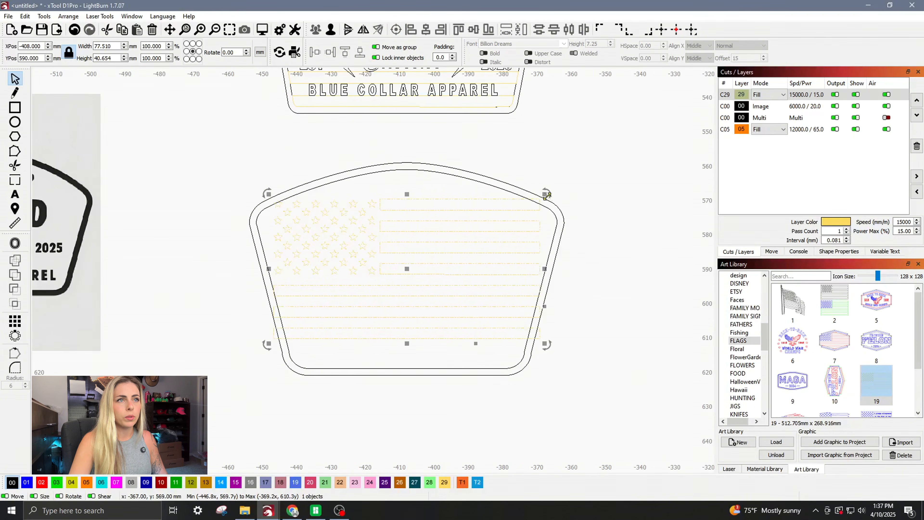
drag(546, 195, 604, 179)
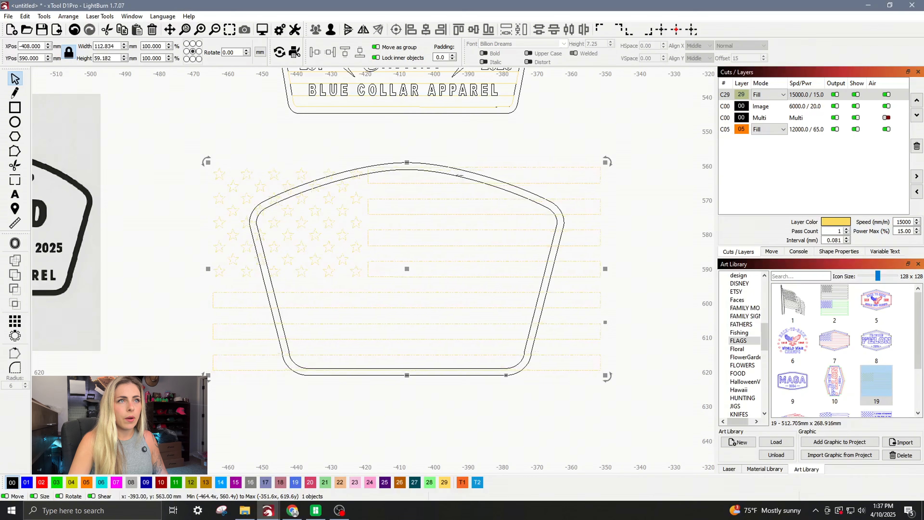
Duplicate the inner badge outline and move the copy 45 mm to the right
click(457, 175)
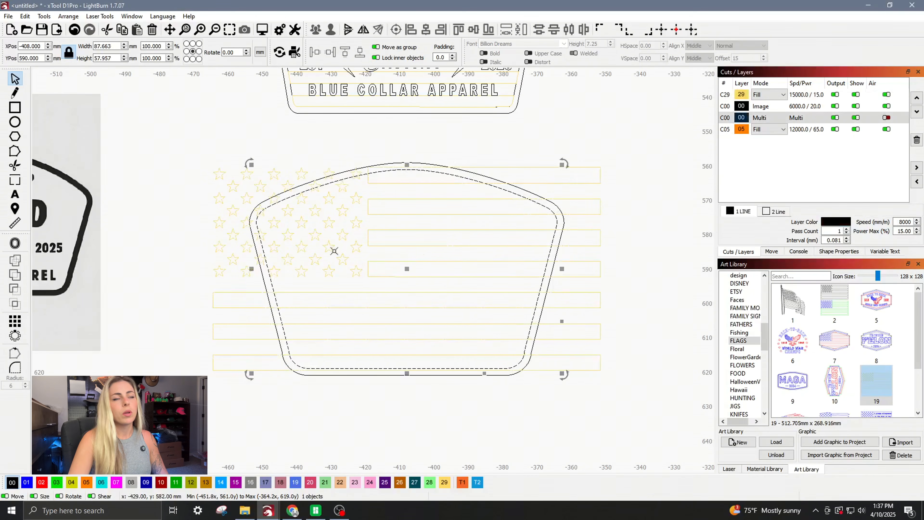
right_click(461, 227)
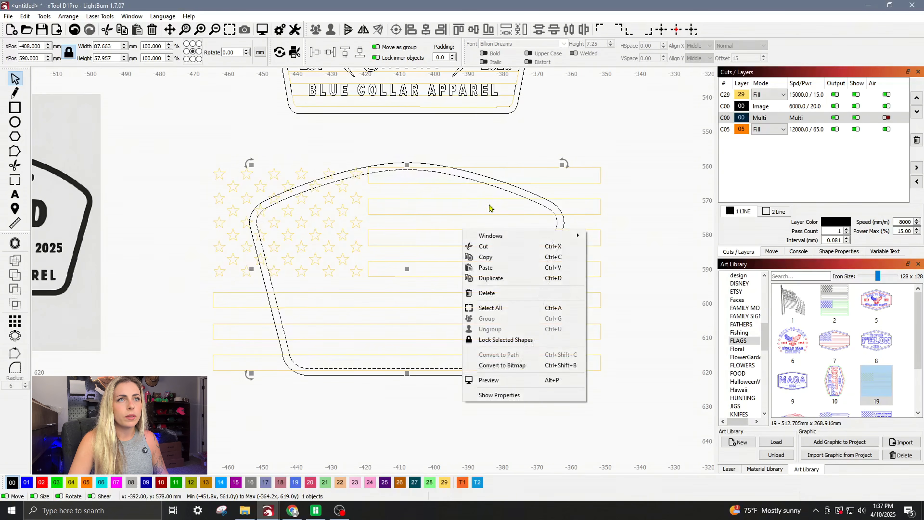
click(449, 179)
right_click(448, 173)
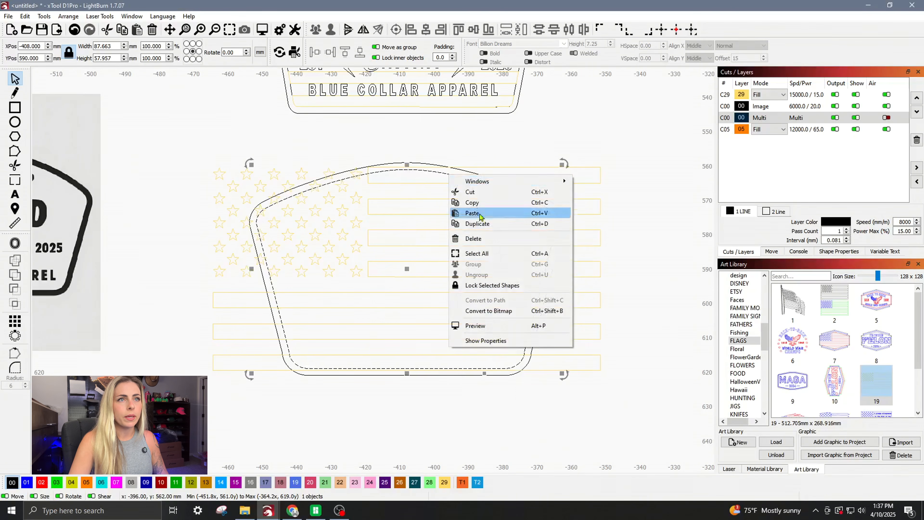
click(484, 232)
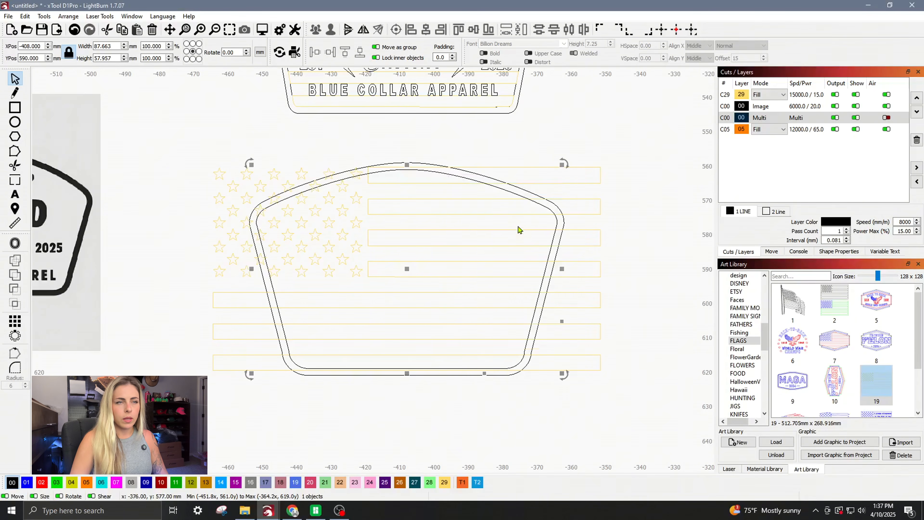
key(Right)
key(Right)
key(Right)
key(Right)
key(Right)
key(Right)
key(Right)
key(Right)
key(Right)
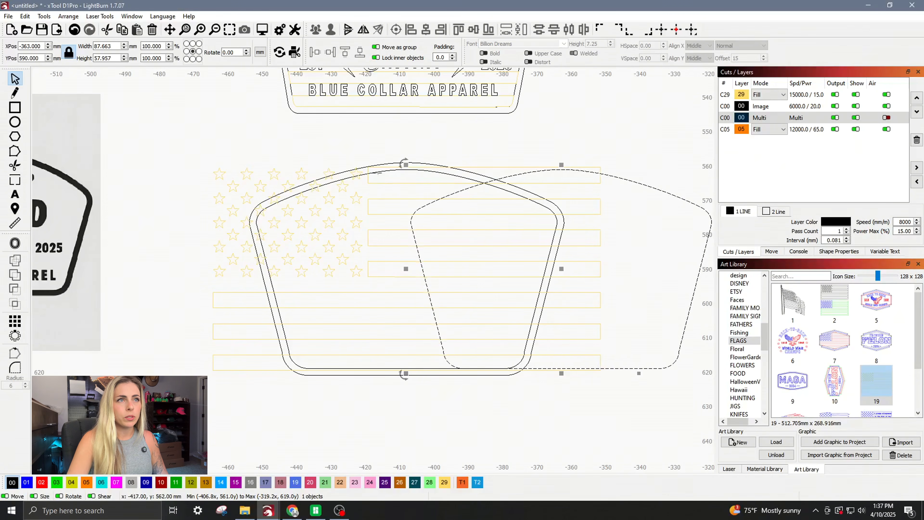
Trim the flag to the original inner outline using the Boolean Assistant's Intersection operation
click(378, 172)
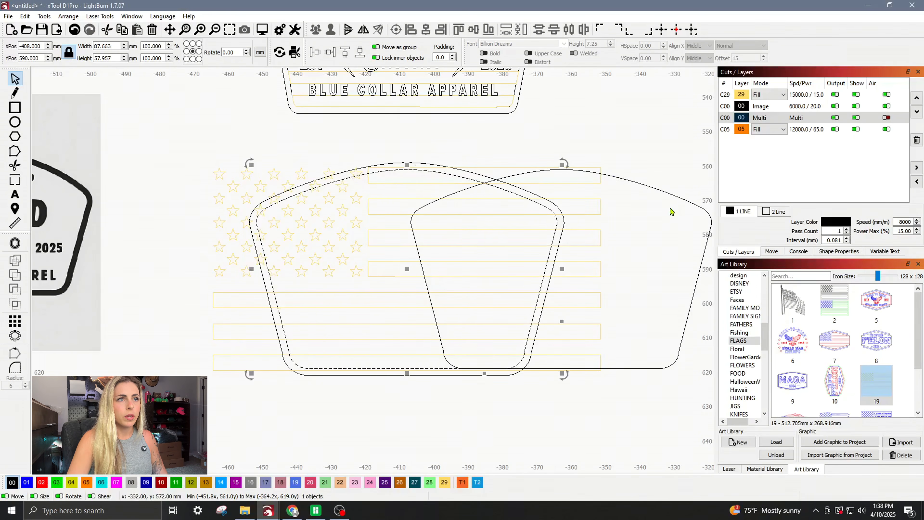
shift+click(397, 180)
click(44, 16)
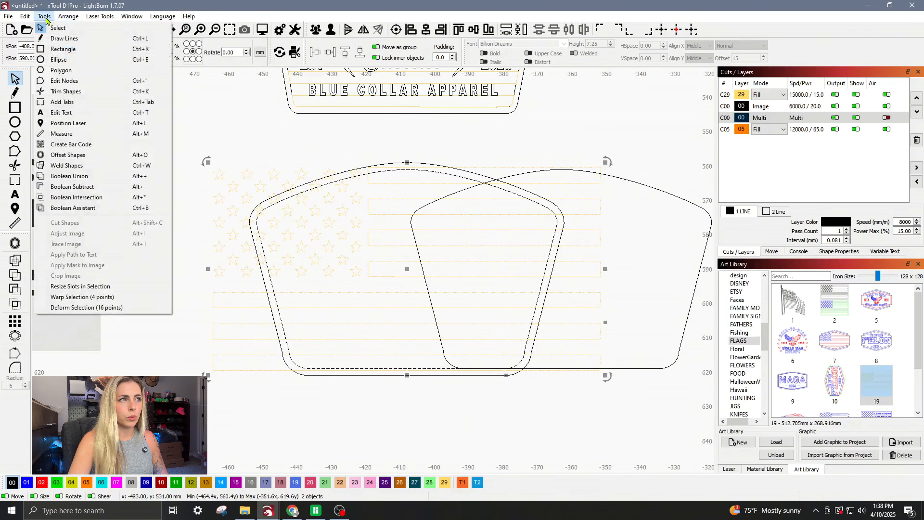
click(86, 206)
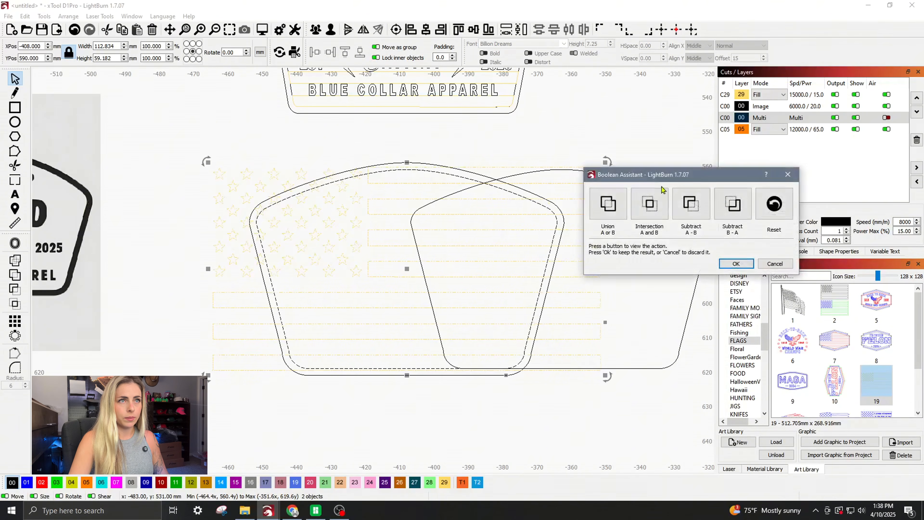
click(650, 204)
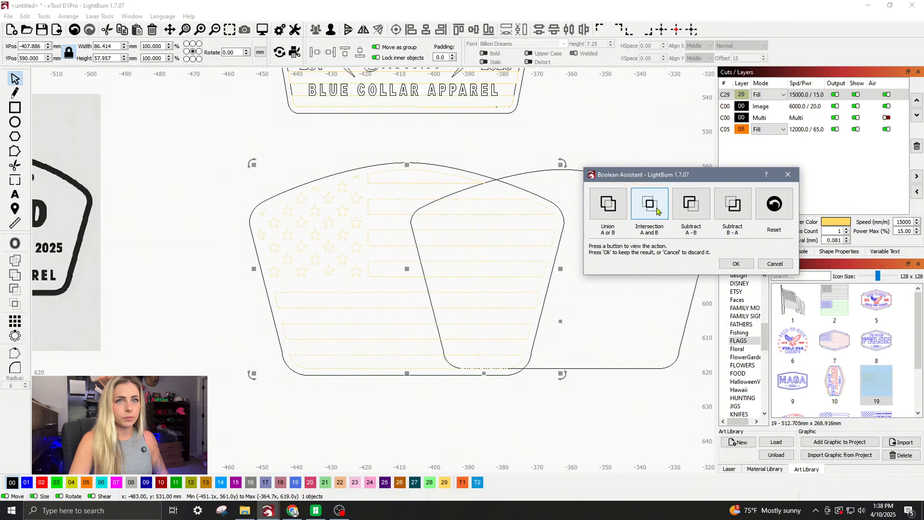
click(736, 264)
Move the duplicated inner outline 45 mm left, back into place around the trimmed flag
click(623, 191)
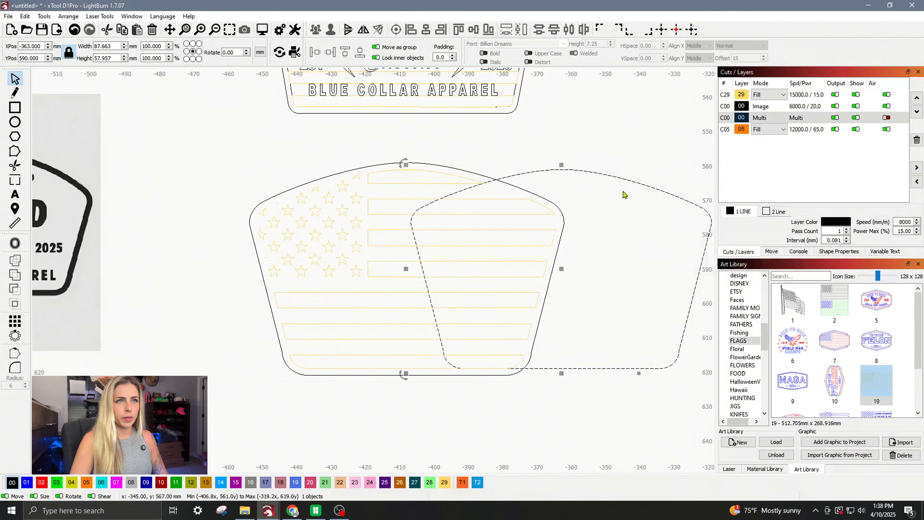
key(Left)
key(Left)
key(Left)
key(Left)
key(Left)
key(Left)
key(Left)
key(Left)
key(Left)
key(Left)
key(Left)
key(Left)
key(Left)
key(Left)
key(Left)
key(Left)
key(Left)
key(Left)
key(Left)
key(Left)
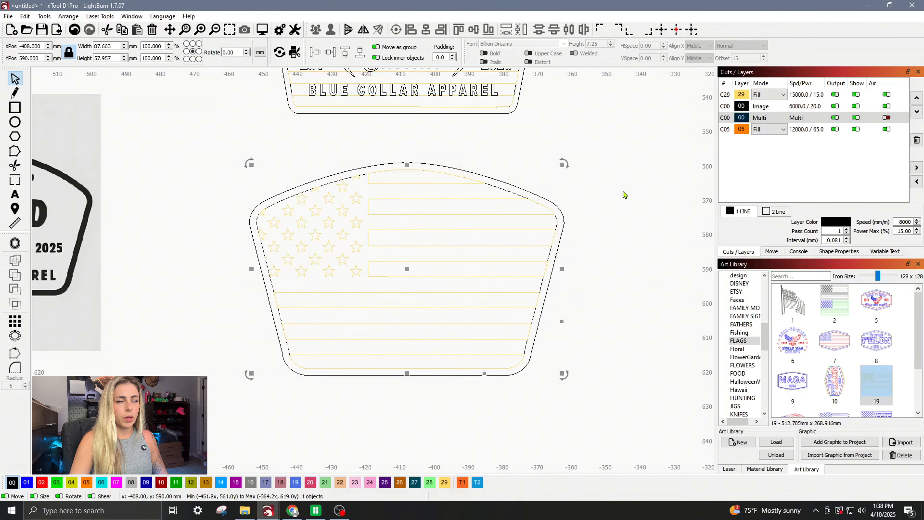
key(Right)
key(Right)
key(Right)
key(Right)
key(Right)
key(Right)
key(Right)
key(Right)
key(Right)
key(Right)
key(Right)
key(Right)
key(Right)
key(Right)
key(Right)
key(Right)
key(Right)
key(Right)
key(Right)
key(Right)
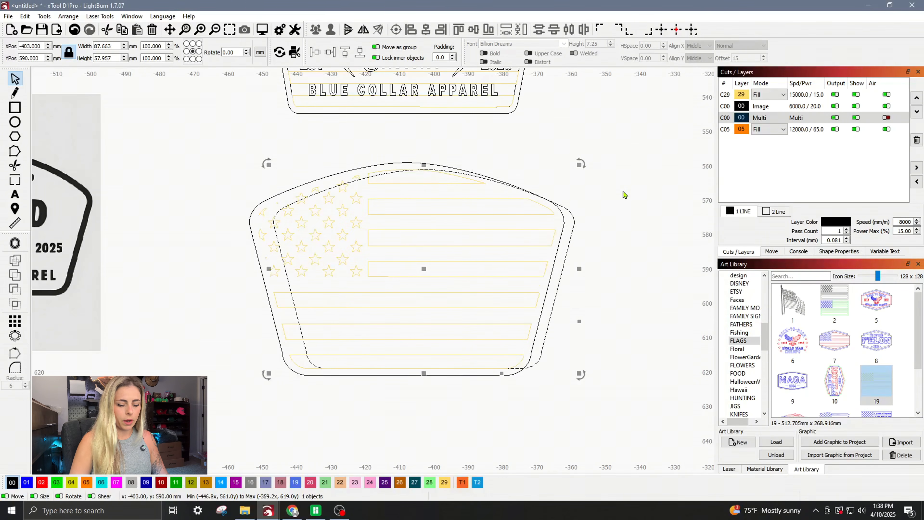
key(Left)
key(Left)
key(Left)
key(Left)
key(Left)
key(Left)
key(Left)
key(Left)
key(Left)
key(Left)
key(Left)
key(Left)
key(Left)
key(Left)
key(Left)
key(Left)
key(Left)
key(Left)
key(Left)
key(Left)
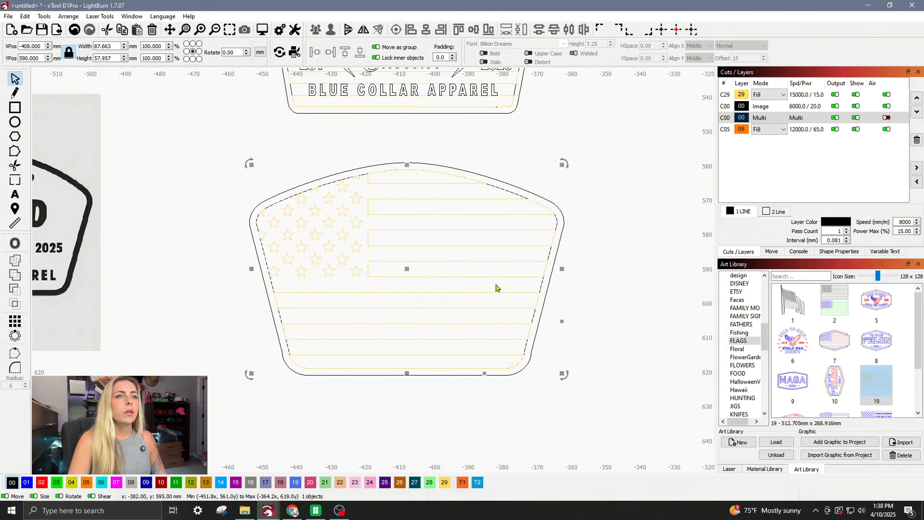
Copy the finished badge's smaller lettering and its two dots, without LINEHAND, into the new badge, centre them and scale to about 71 mm wide
scroll(439, 227, down, 2)
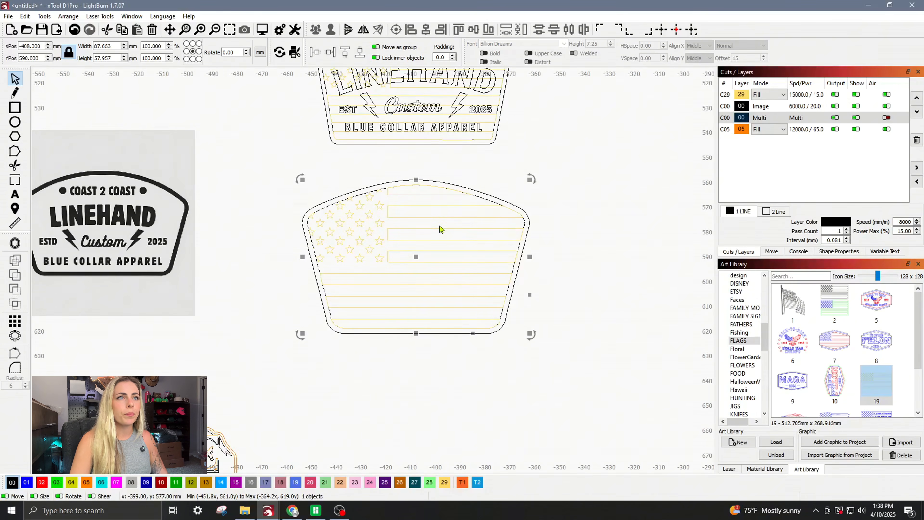
scroll(440, 226, up, 2)
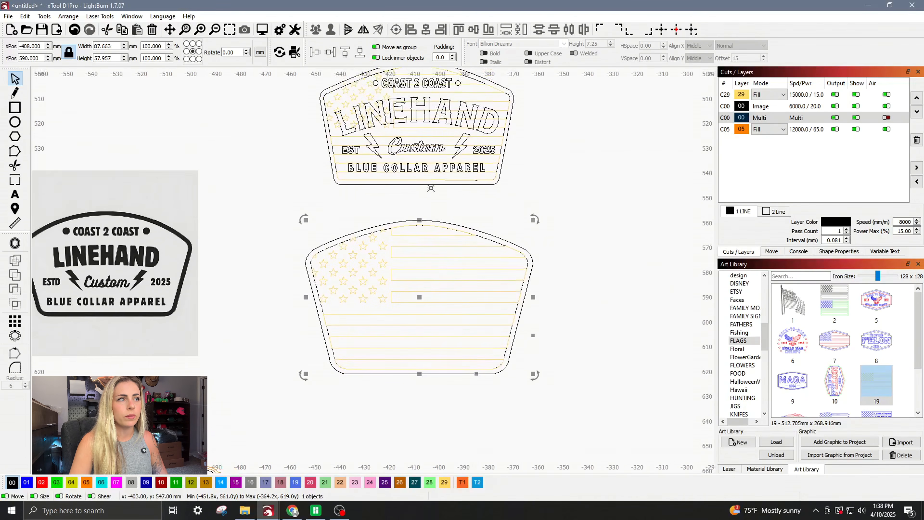
click(14, 195)
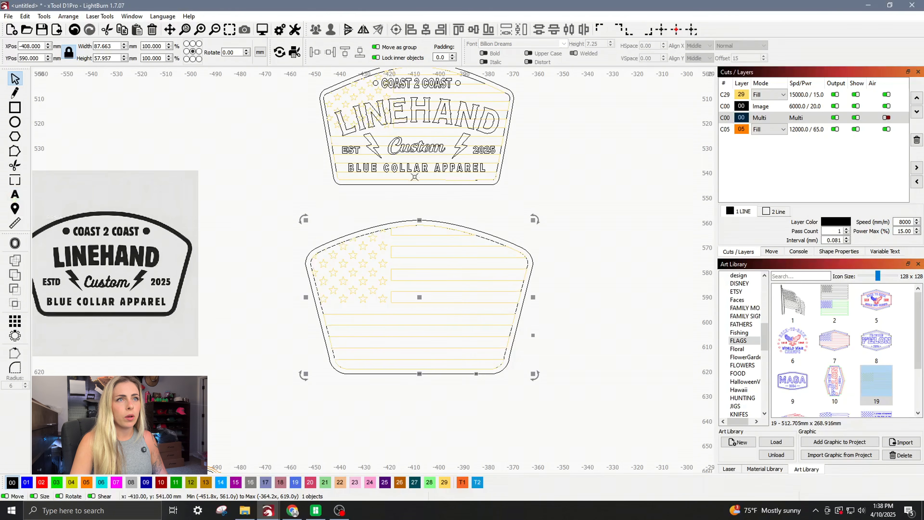
click(414, 168)
click(415, 115)
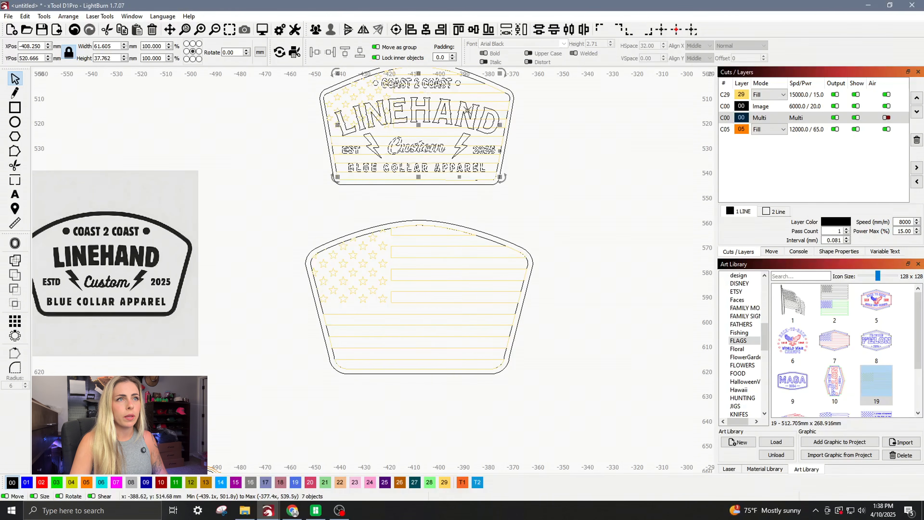
right_click(415, 116)
click(438, 201)
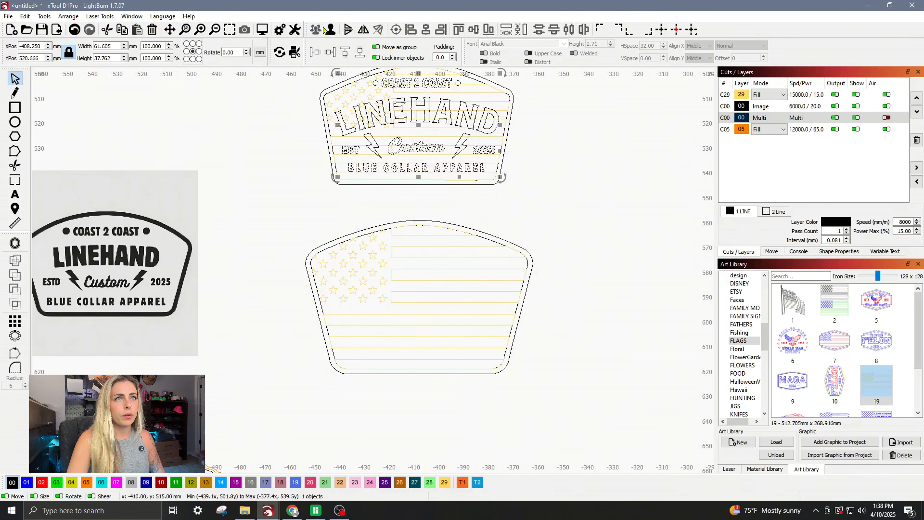
right_click(443, 90)
click(480, 141)
shift+click(463, 232)
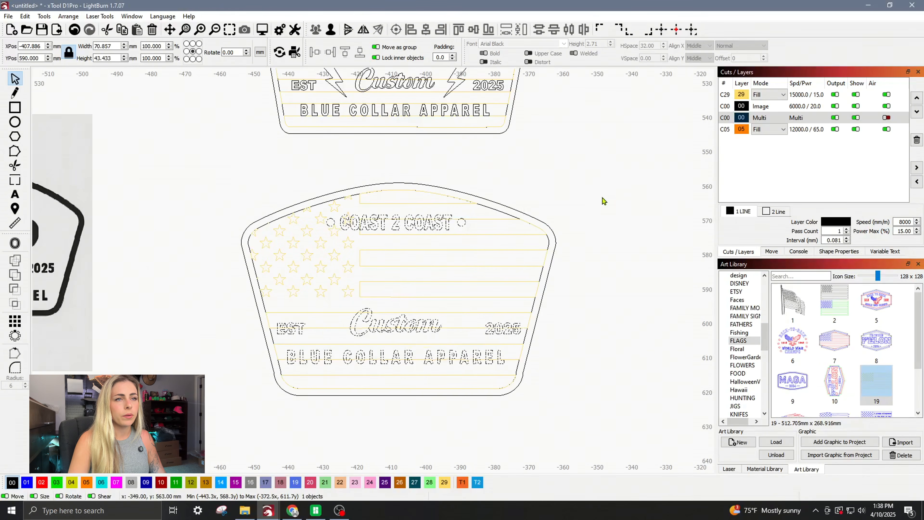
click(602, 200)
Add straight LINEHAND text in ROMACE BLADES, height 16.59, horizontally centred in the badge between COAST 2 COAST and Custom
scroll(511, 242, down, 2)
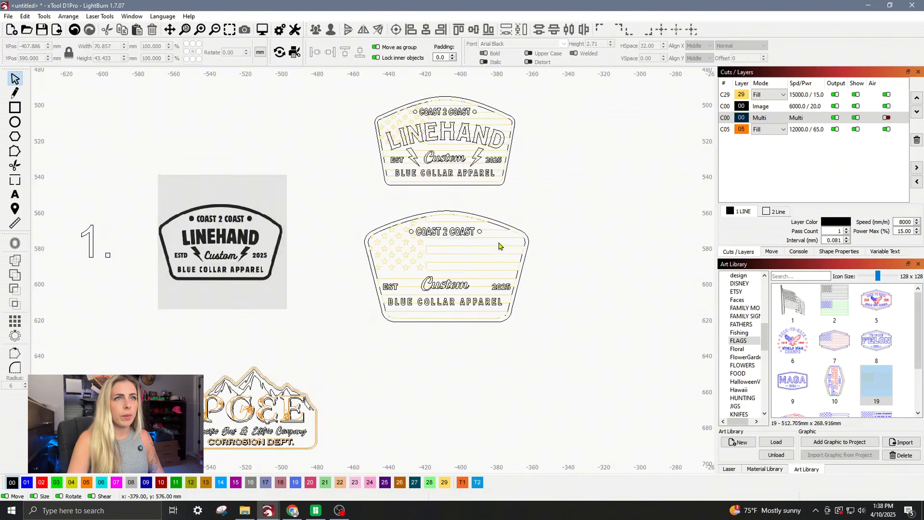
scroll(497, 255, up, 2)
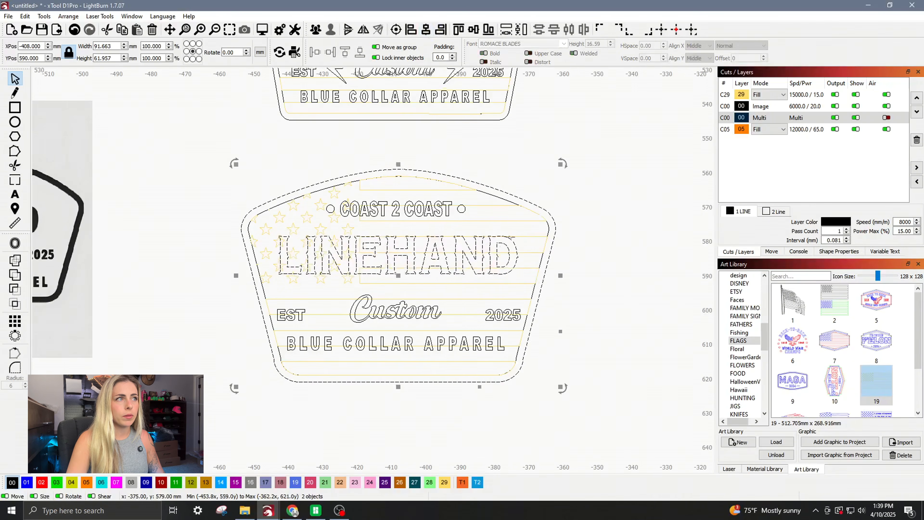
click(505, 240)
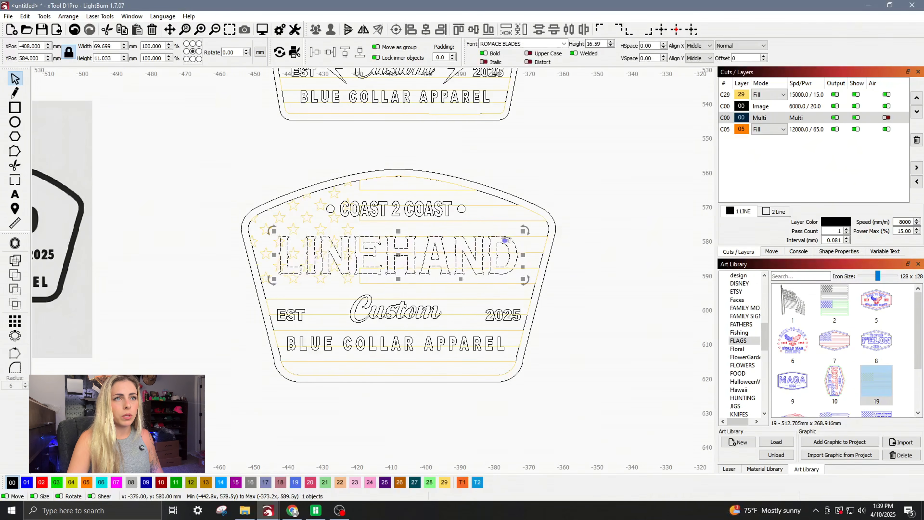
Bend the LINEHAND text into an arch and centre it horizontally within the new badge's outer outline
drag(504, 240, 513, 262)
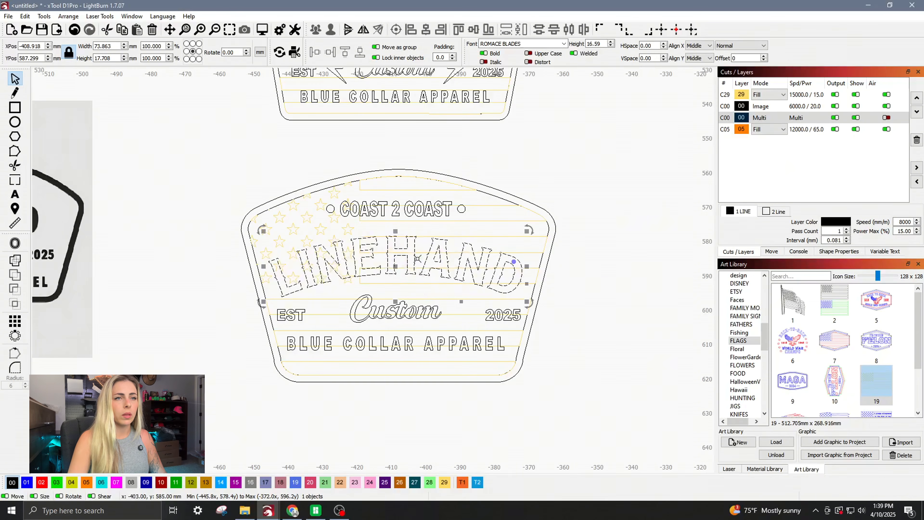
shift+click(550, 253)
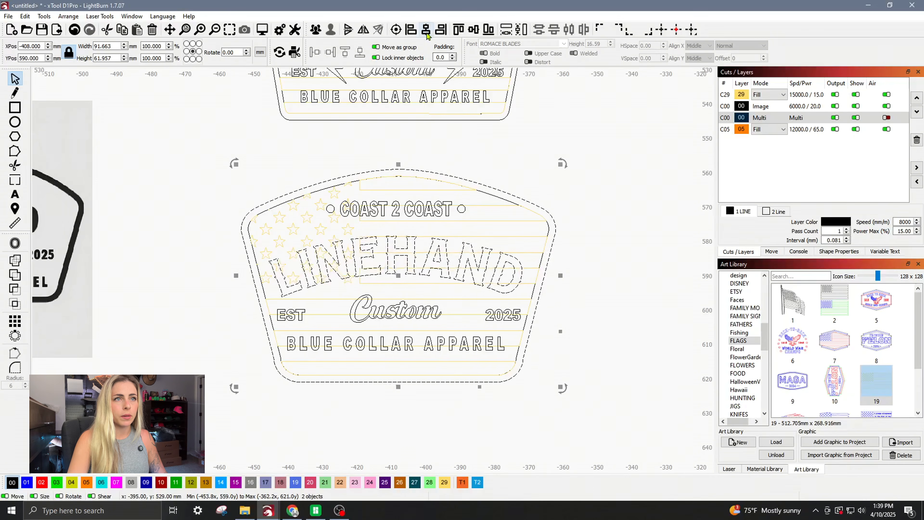
click(477, 251)
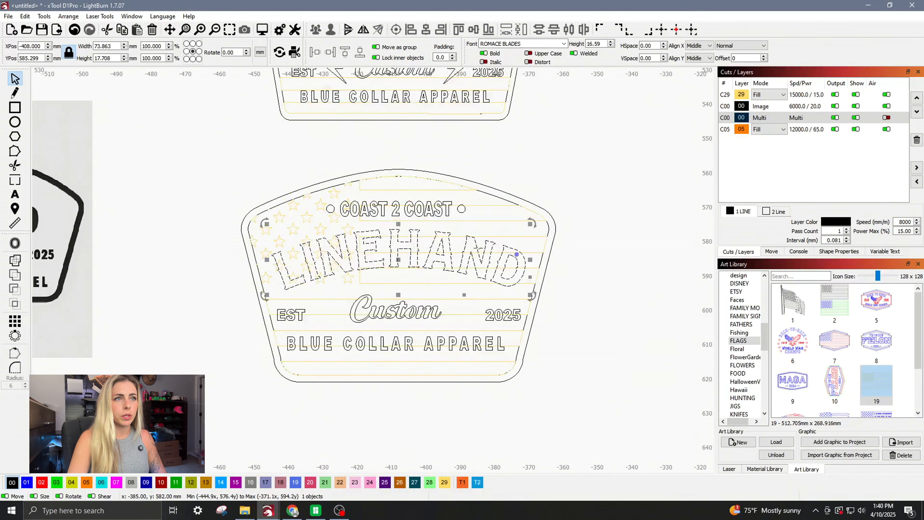
Trace the reference badge image into vector outlines and move the image up, clear of the trace
scroll(473, 291, down, 3)
drag(423, 299, 437, 315)
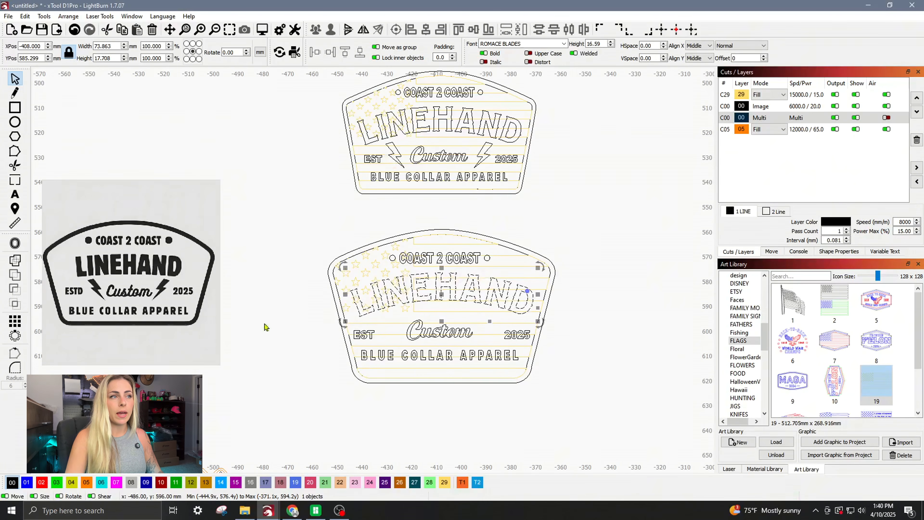
drag(132, 297, 163, 297)
click(163, 297)
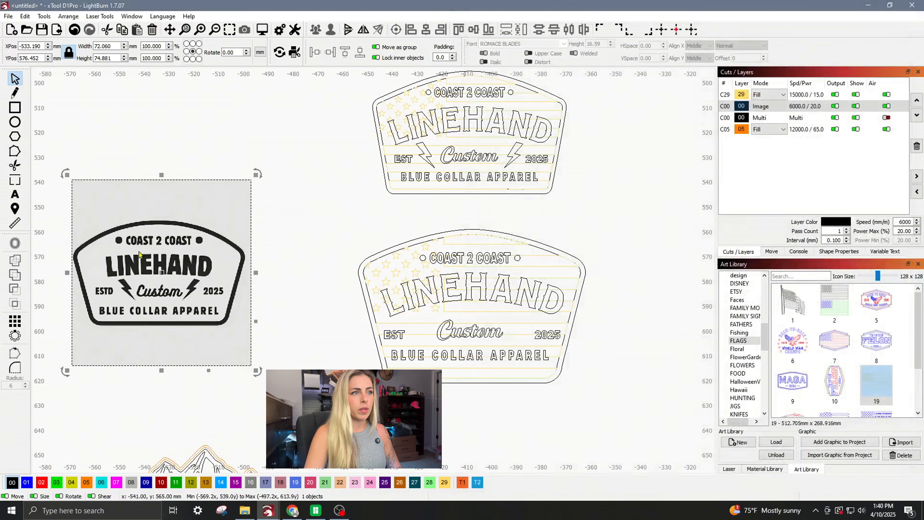
right_click(133, 283)
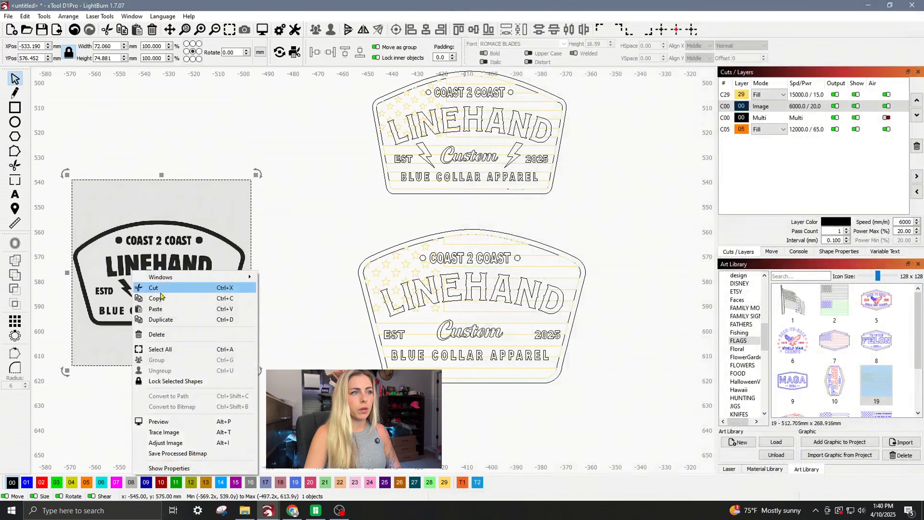
click(197, 432)
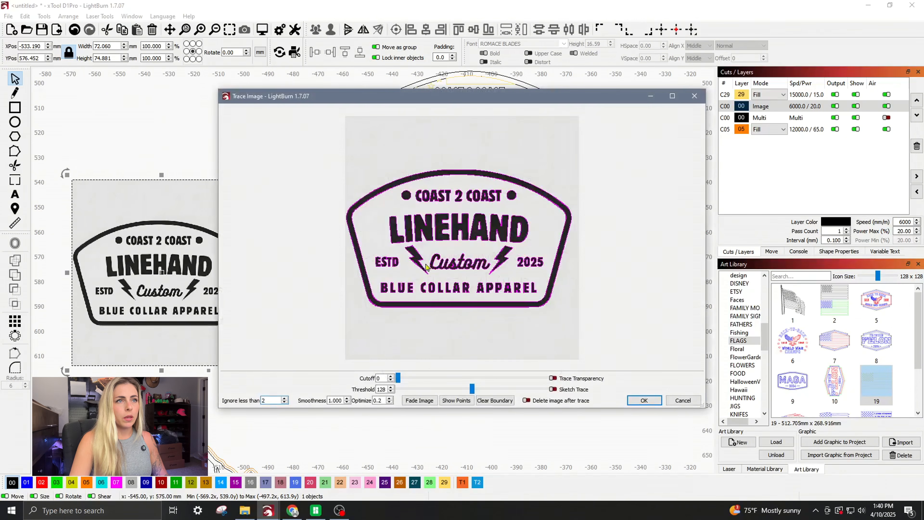
scroll(414, 241, up, 5)
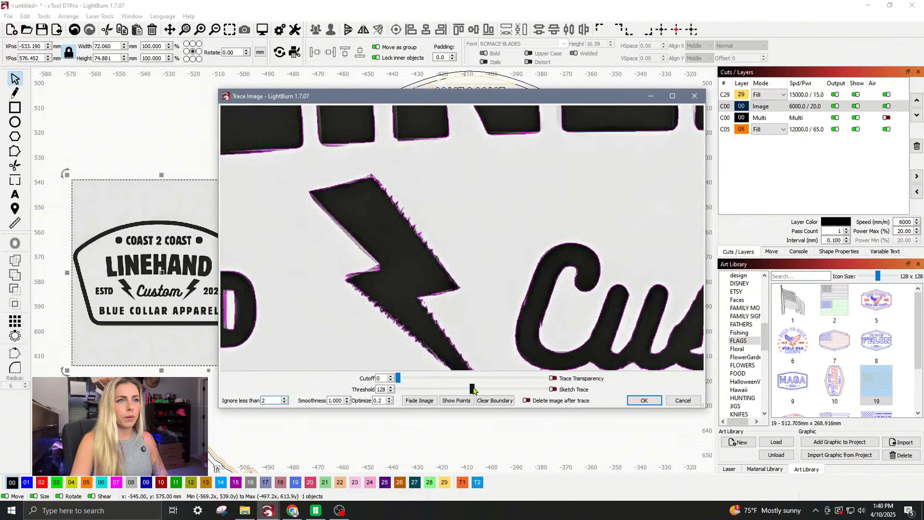
drag(472, 389, 471, 389)
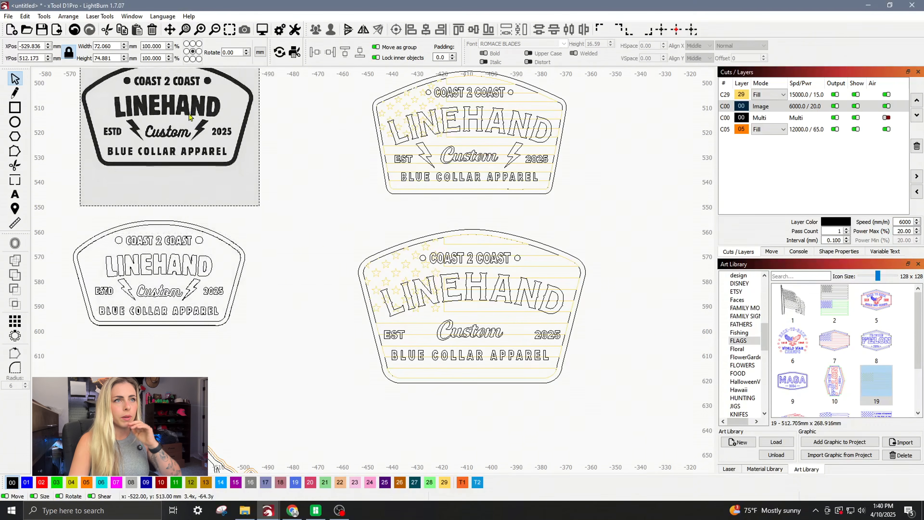
drag(192, 119, 183, 119)
Ungroup the traced badge outlines and open the lightning bolt between ESTD and Custom for node editing
scroll(130, 294, up, 10)
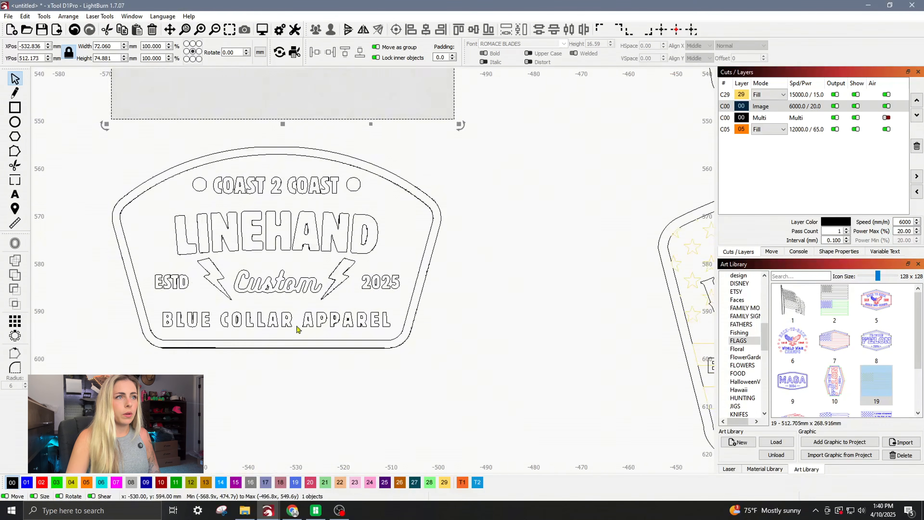
scroll(260, 256, up, 2)
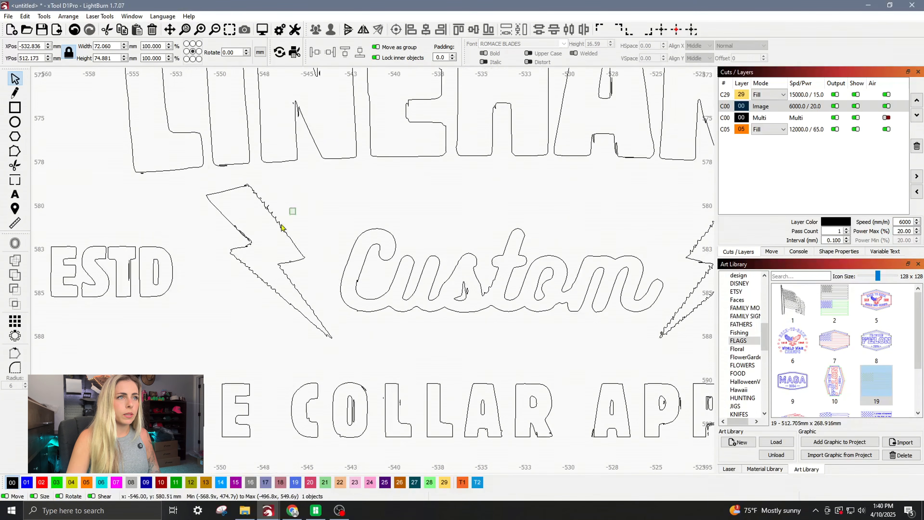
click(288, 206)
click(332, 30)
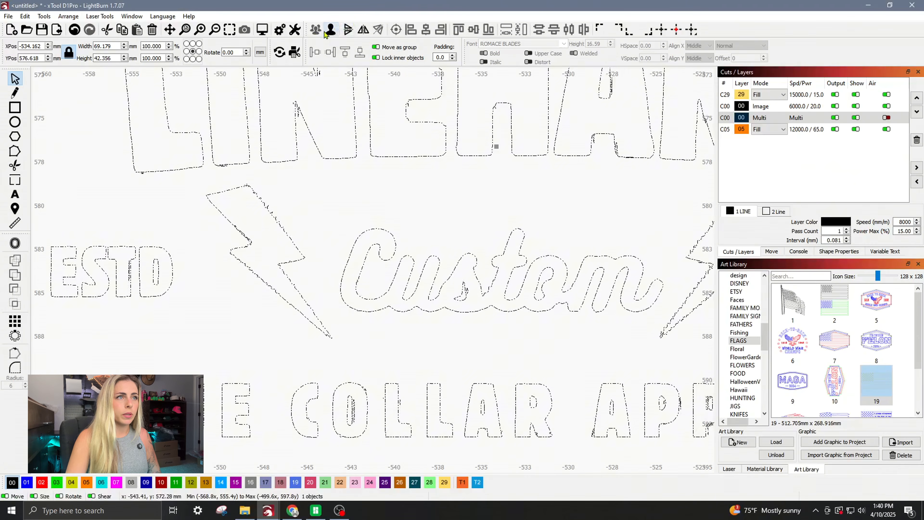
scroll(315, 195, up, 3)
click(315, 196)
scroll(251, 219, up, 2)
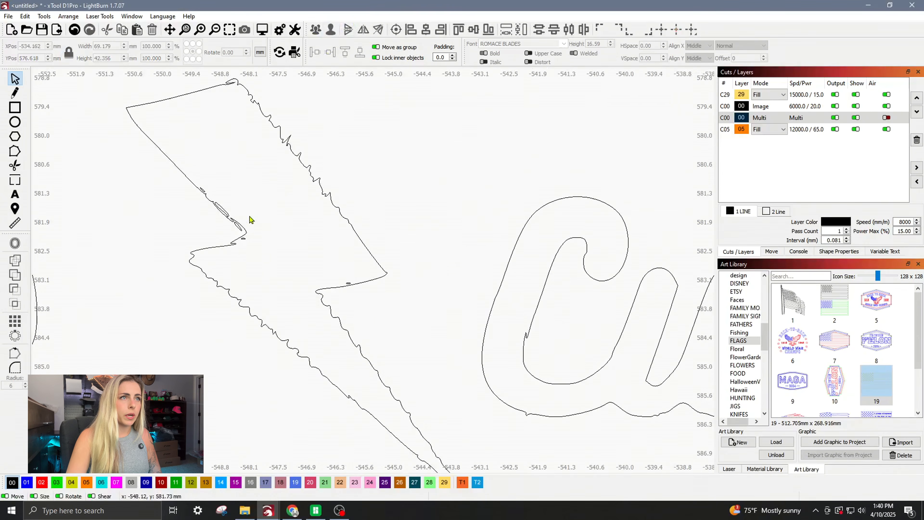
click(308, 168)
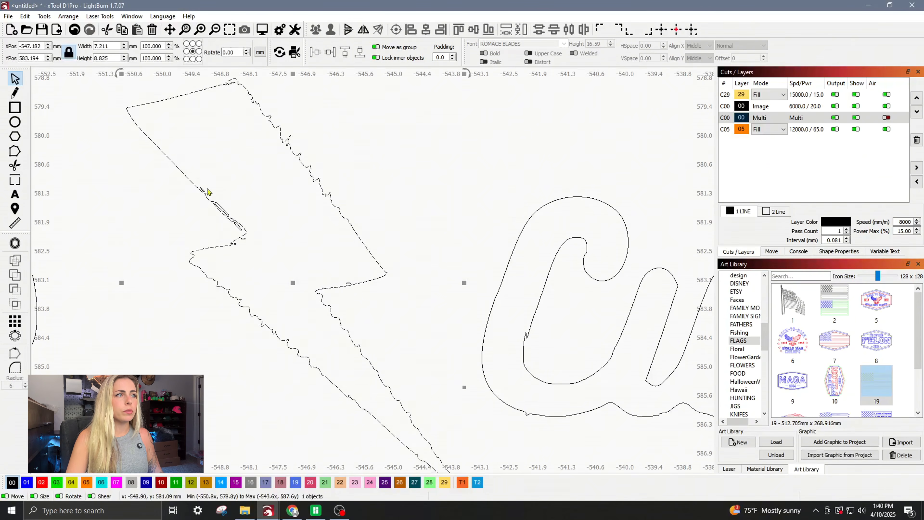
scroll(262, 240, down, 1)
click(14, 151)
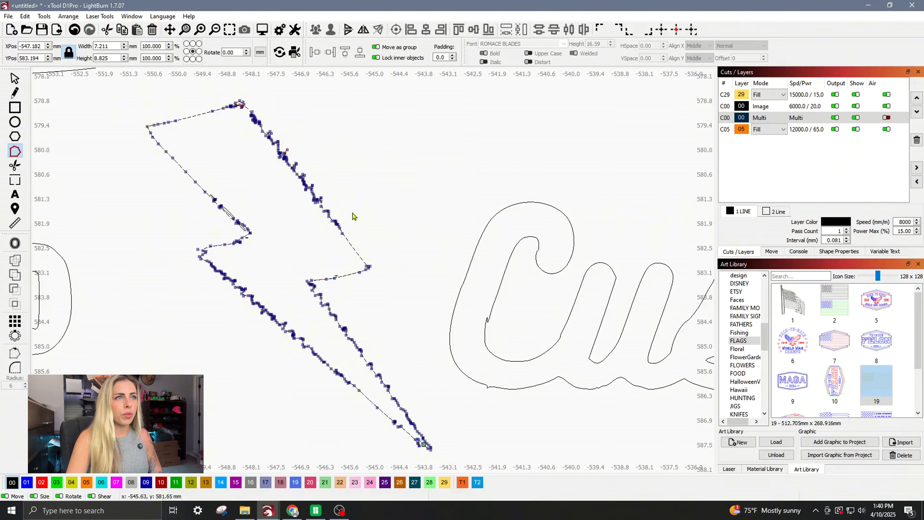
Delete the jagged nodes along the traced bolt's long upper edge facing Custom to straighten it
drag(393, 154, 309, 244)
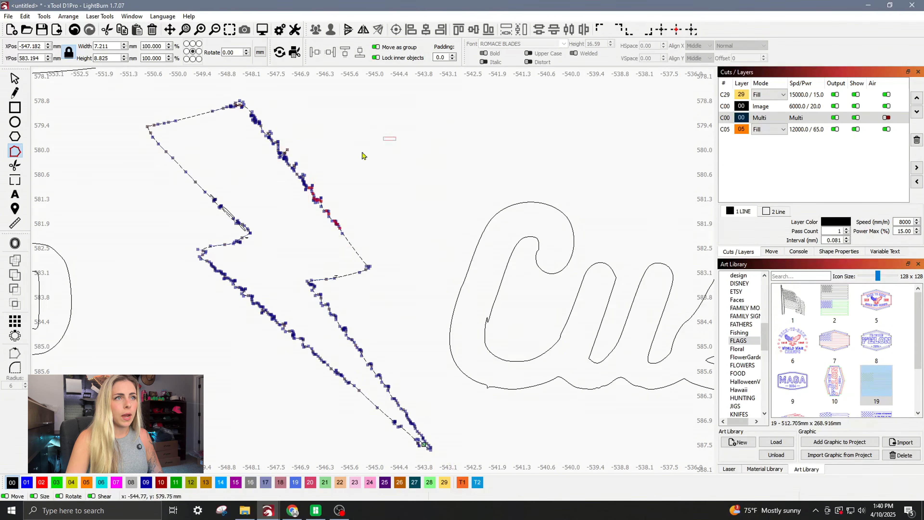
drag(396, 137, 274, 249)
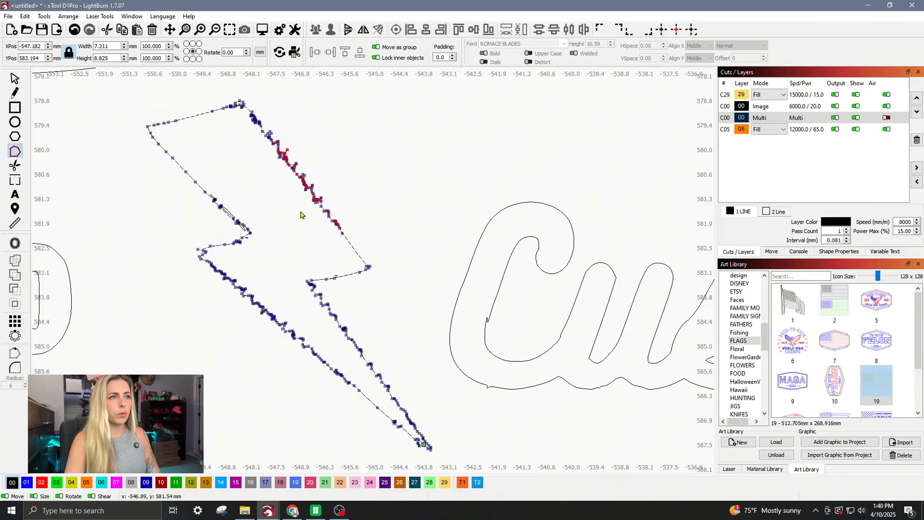
key(Delete)
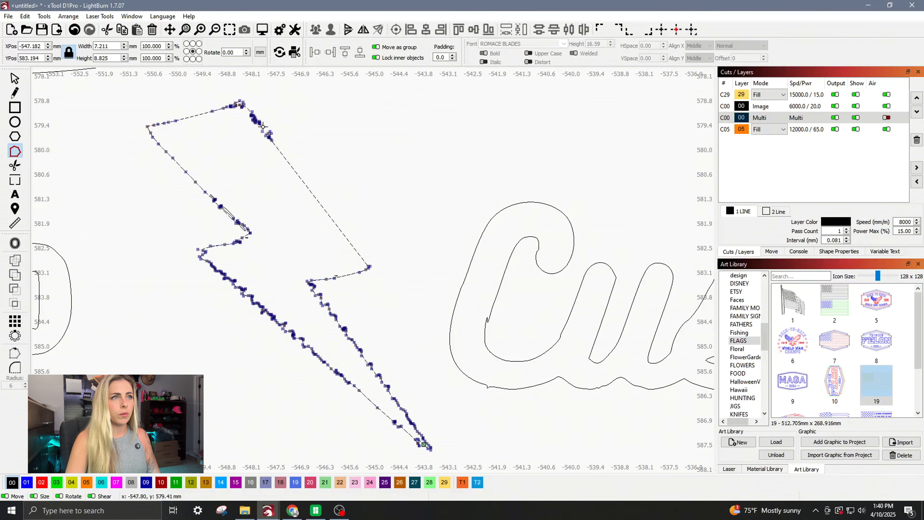
scroll(263, 126, up, 1)
drag(263, 126, 332, 226)
scroll(332, 227, up, 3)
drag(379, 198, 292, 292)
key(Delete)
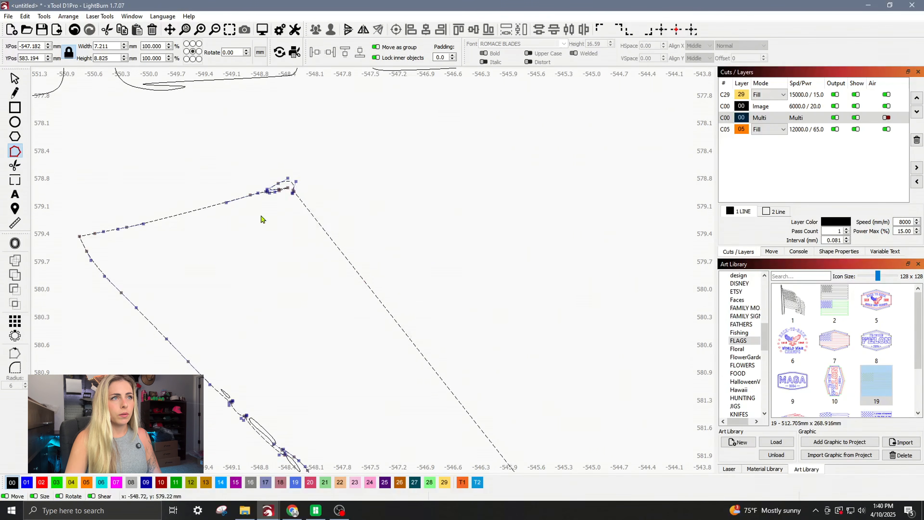
Delete the surplus nodes at the traced bolt's top corner to leave one sharp point
scroll(263, 219, up, 4)
drag(350, 176, 300, 234)
key(Delete)
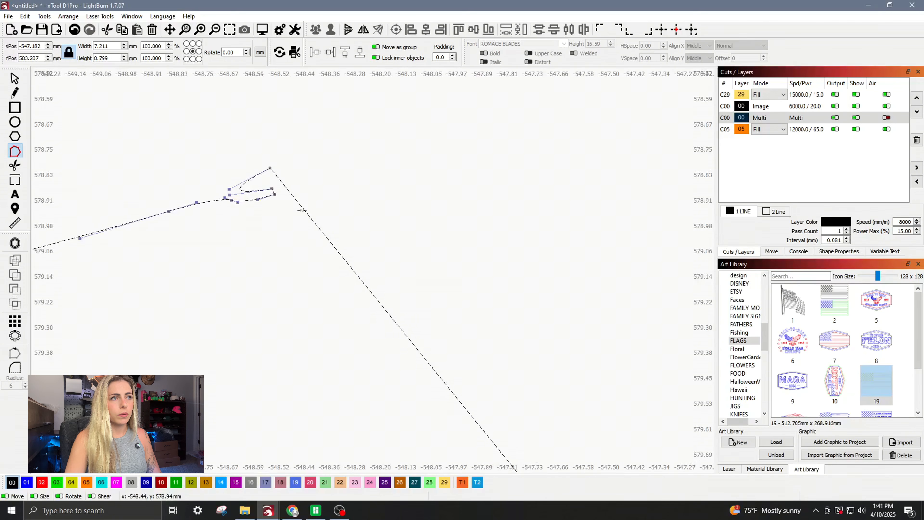
drag(278, 180, 193, 232)
key(ctrl+z)
key(Delete)
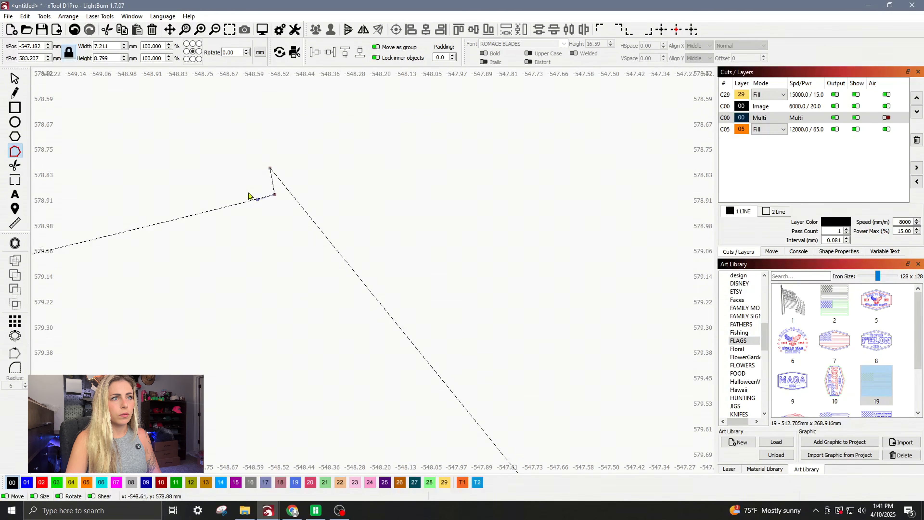
drag(279, 189, 422, 198)
key(Delete)
scroll(225, 221, down, 4)
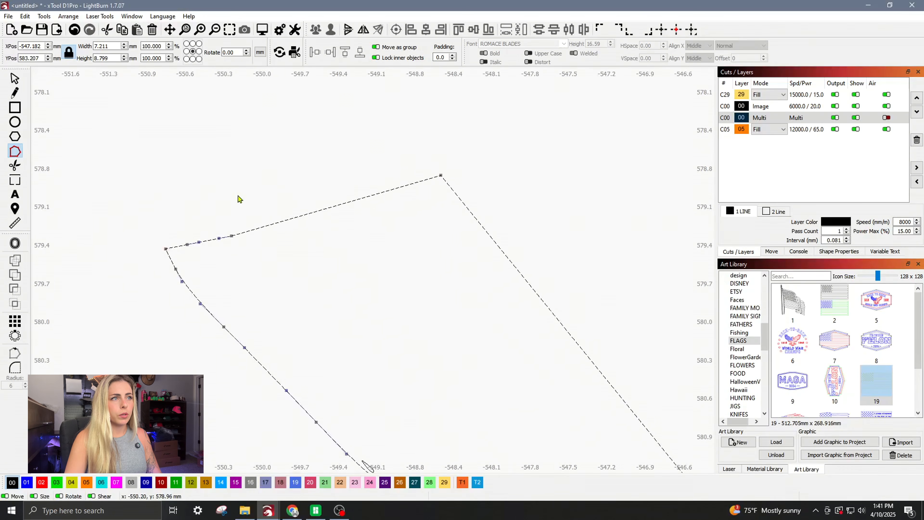
Delete the leftover nodes near the outer corner of the traced bolt's top edge
drag(253, 207, 182, 259)
scroll(273, 220, down, 3)
drag(289, 231, 238, 184)
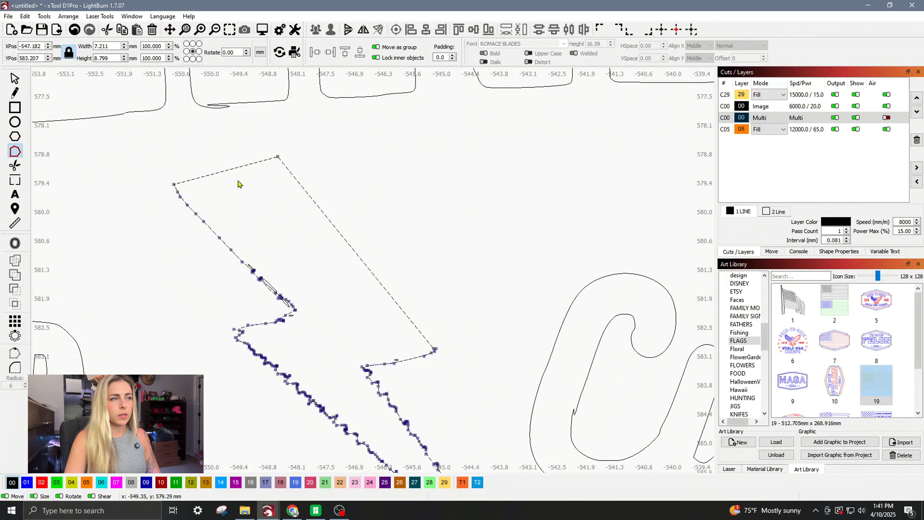
drag(330, 316, 241, 223)
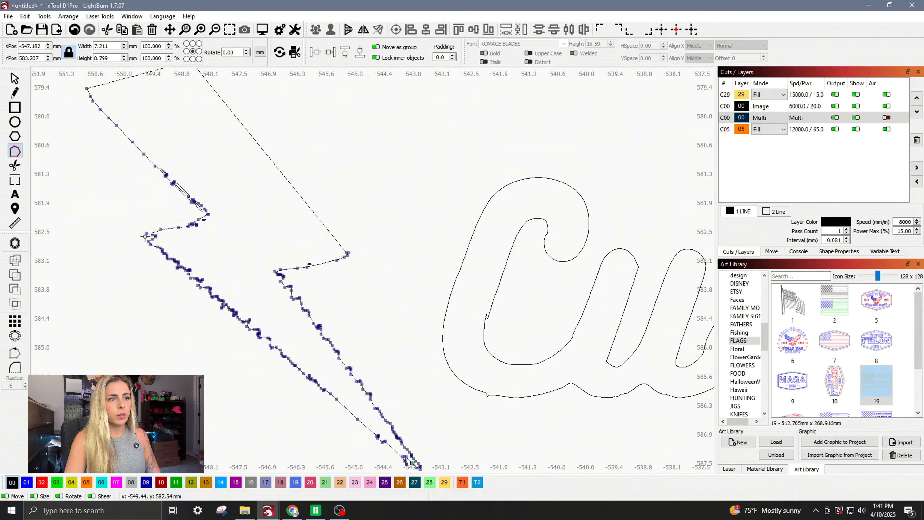
scroll(341, 312, down, 3)
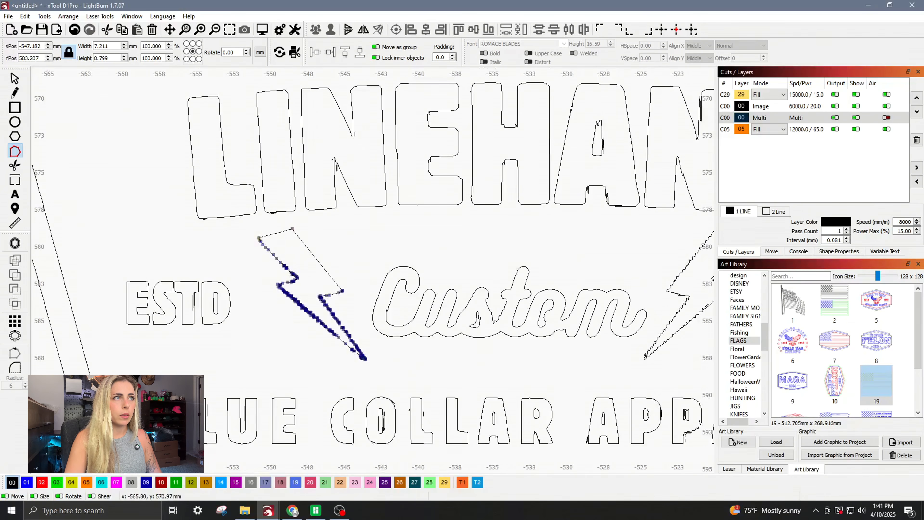
Add the LIGHTNING graphic from the CLOUDS art library, place it beside the new badge and scale it to about 8.6 mm wide
click(14, 78)
scroll(191, 174, down, 6)
drag(205, 189, 226, 235)
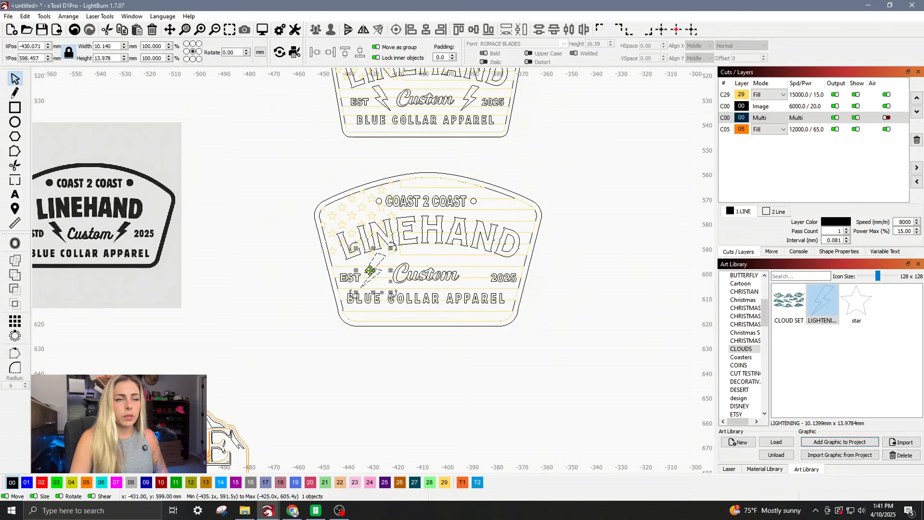
drag(370, 270, 567, 291)
scroll(458, 286, up, 2)
drag(457, 286, 419, 302)
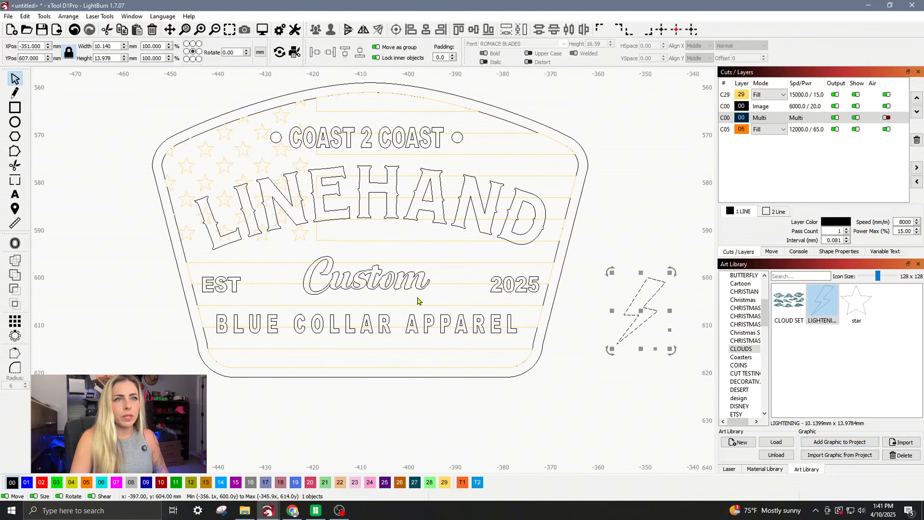
drag(669, 271, 652, 287)
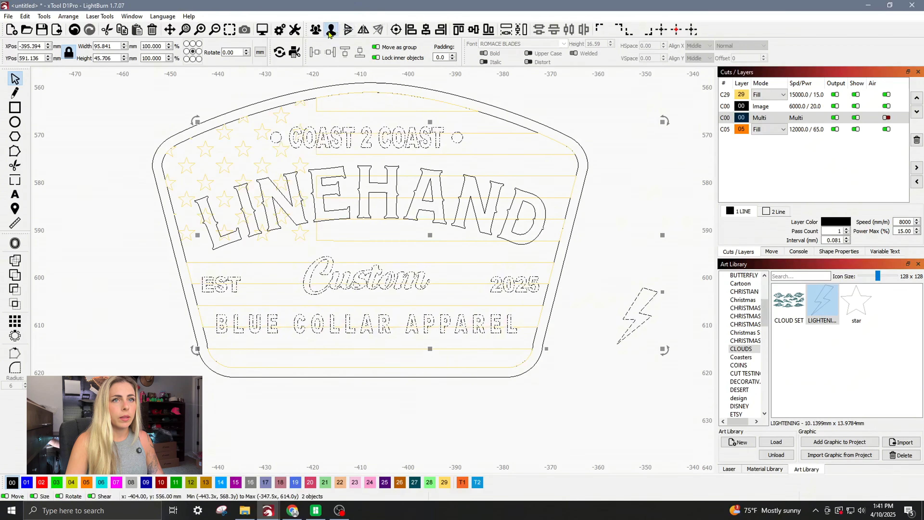
Ungroup the badge's smaller lettering and align the lightning bolt with the Custom text's vertical centre
click(611, 166)
click(637, 308)
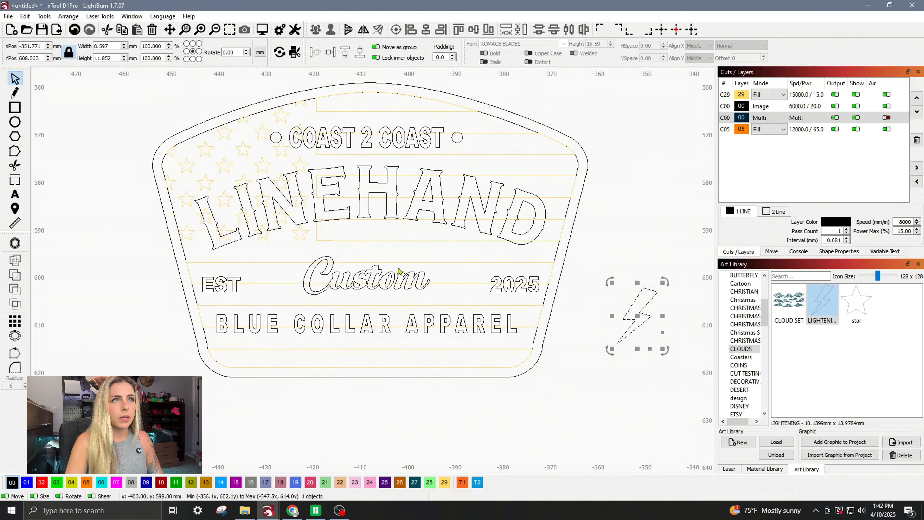
shift+click(411, 282)
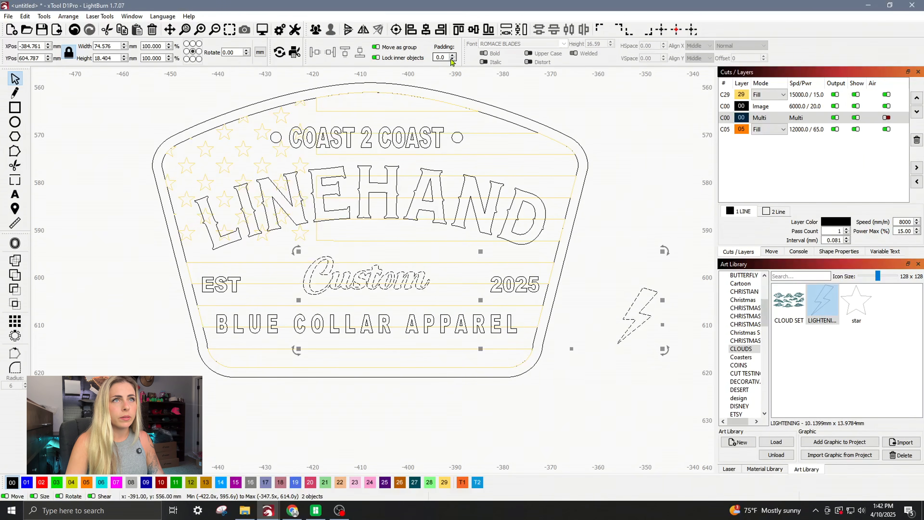
click(473, 30)
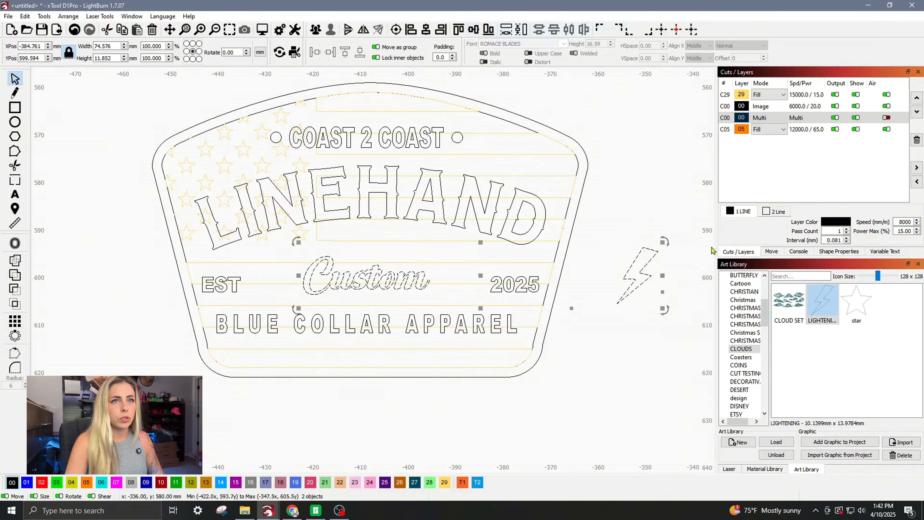
Align the lightning bolt's right edge with the Custom text and select only the bolt
click(635, 266)
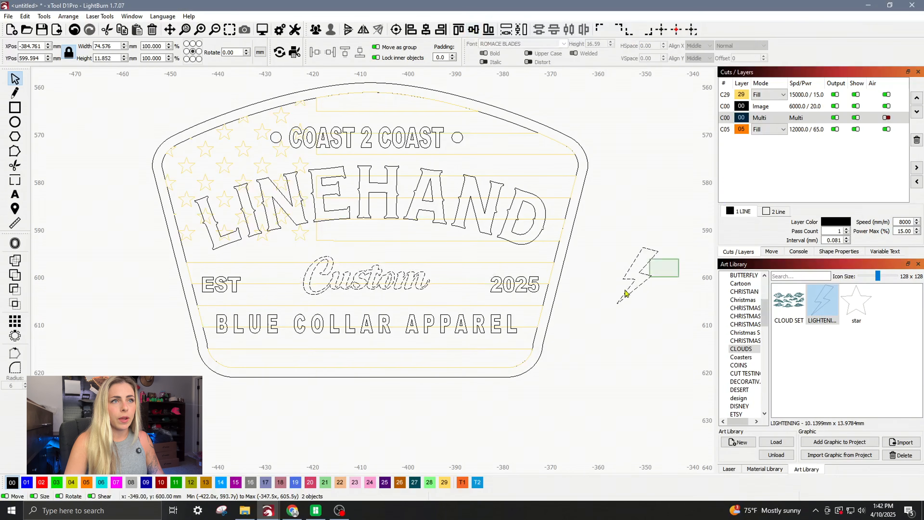
shift+click(424, 281)
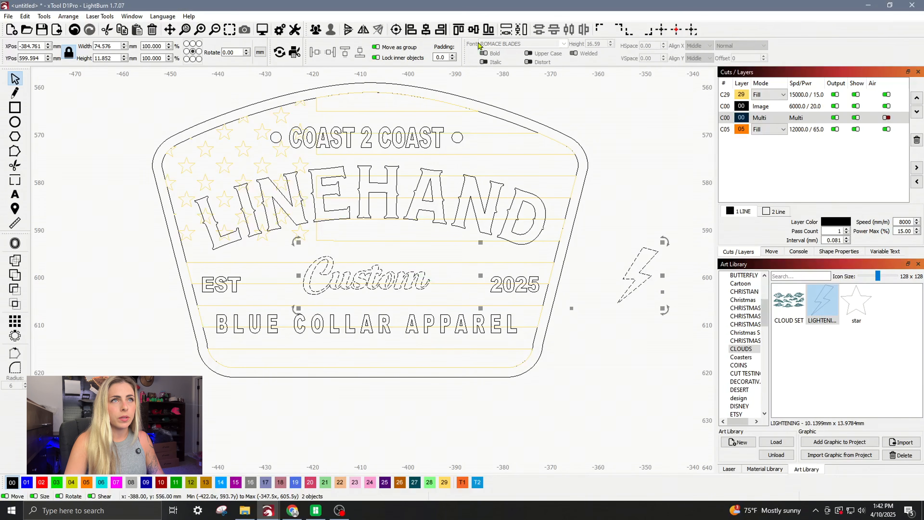
click(440, 33)
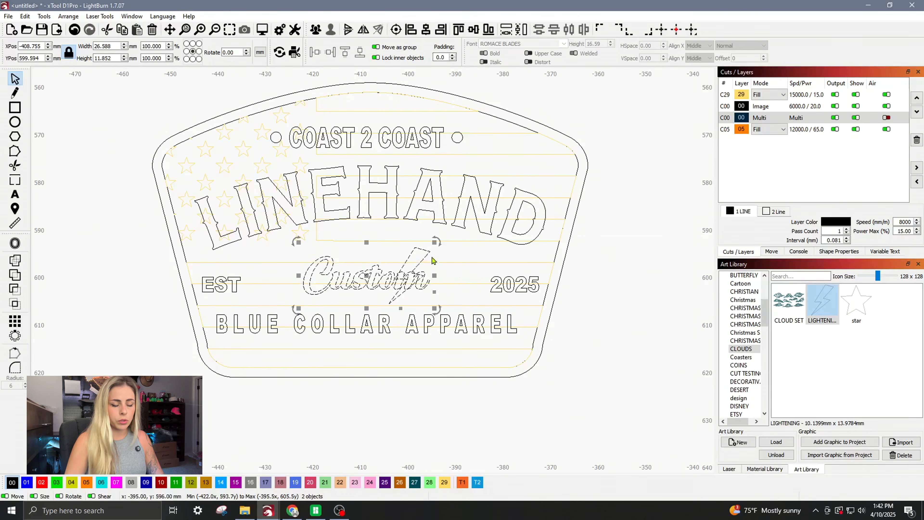
drag(437, 251, 420, 260)
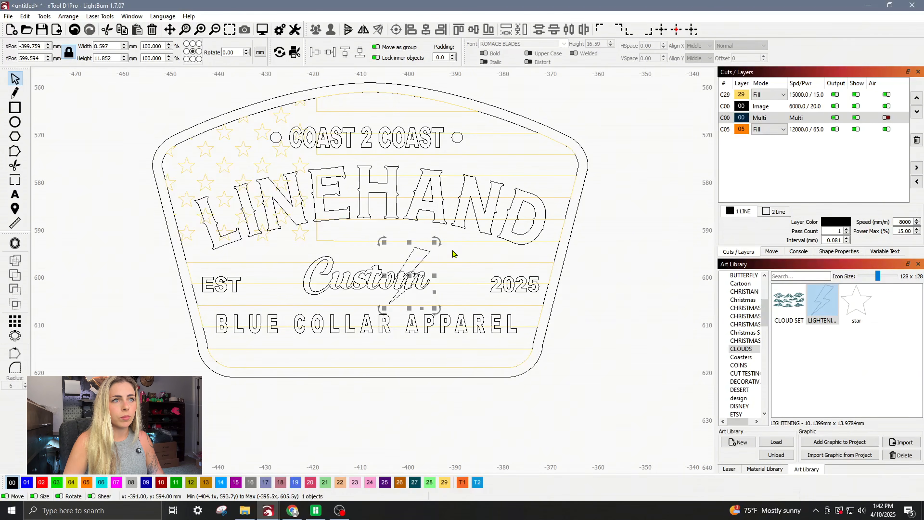
Move the lightning bolt 10 mm to the right, clear of the Custom text, and create a horizontally mirrored duplicate of it
key(Right)
key(Right)
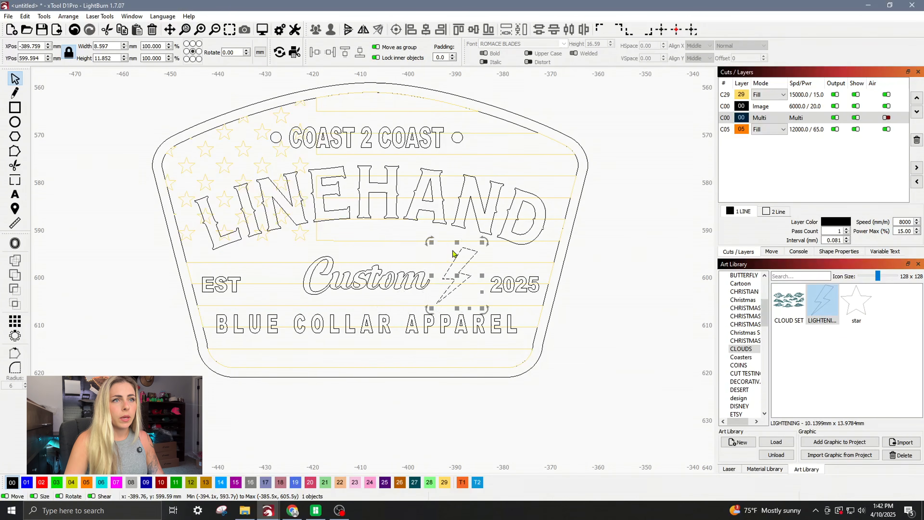
right_click(456, 267)
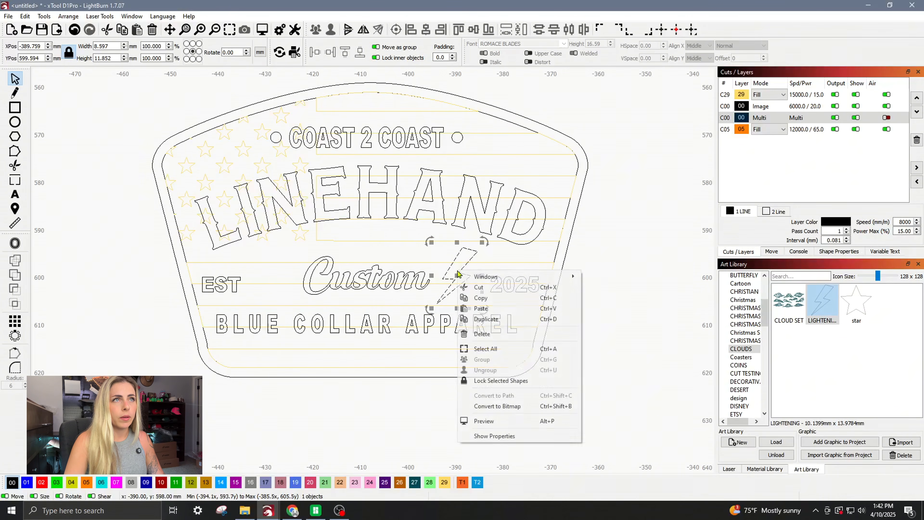
click(486, 319)
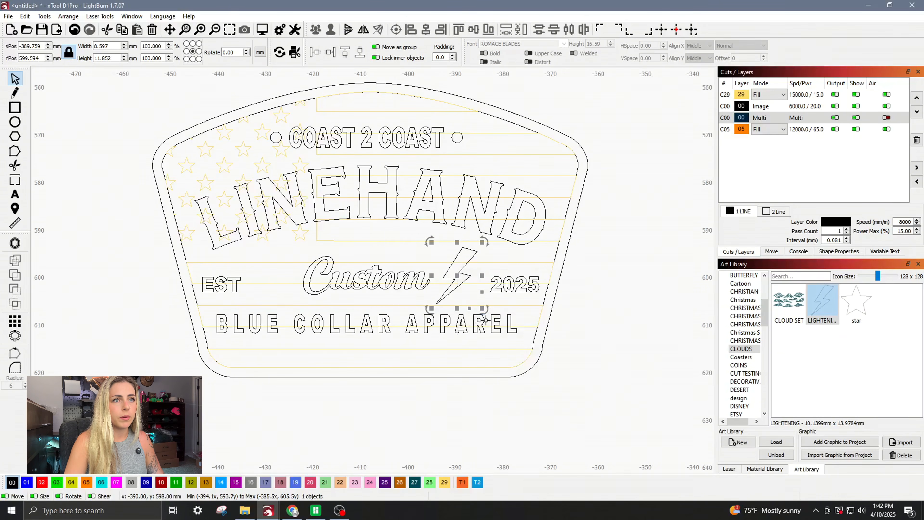
click(363, 29)
Align the mirrored bolt's left edge with the Custom text, select only that bolt and move it clear of the text's left side
shift+click(371, 266)
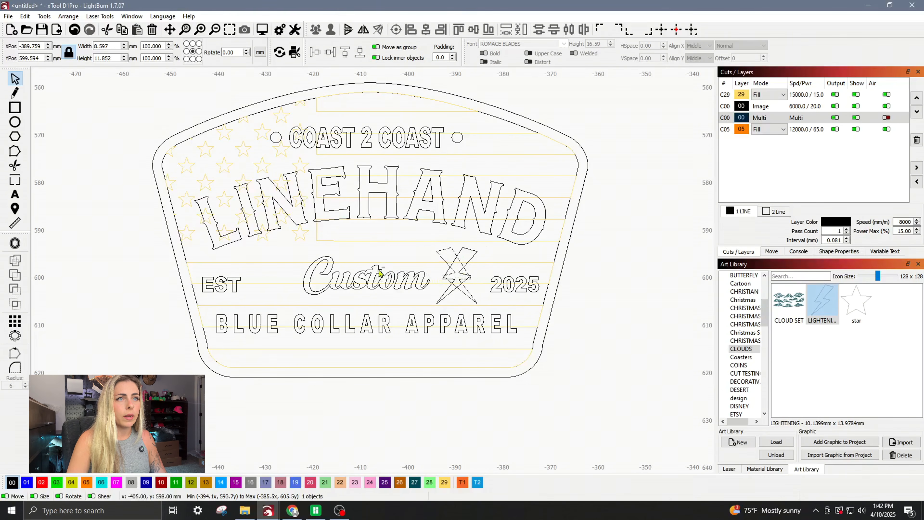
click(410, 32)
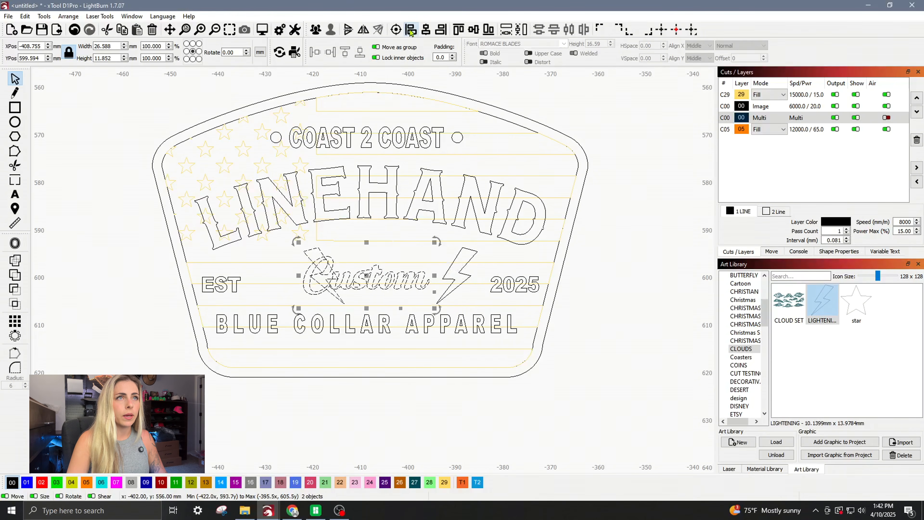
click(312, 252)
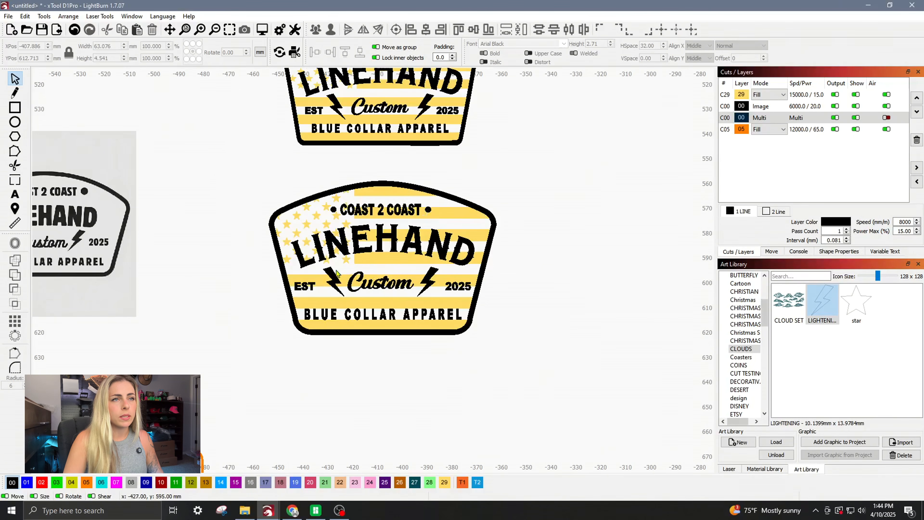
Hide the flag's layer 29 and switch the display to wireframe
scroll(337, 273, up, 2)
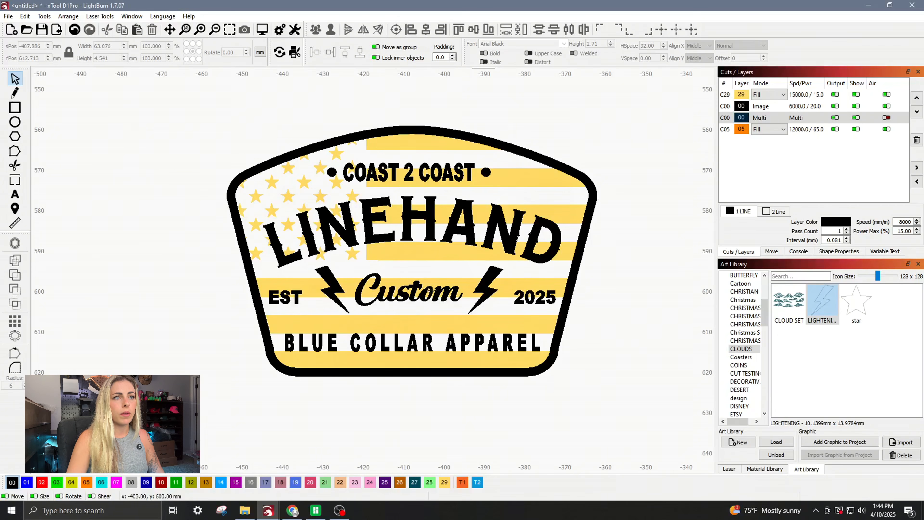
click(856, 95)
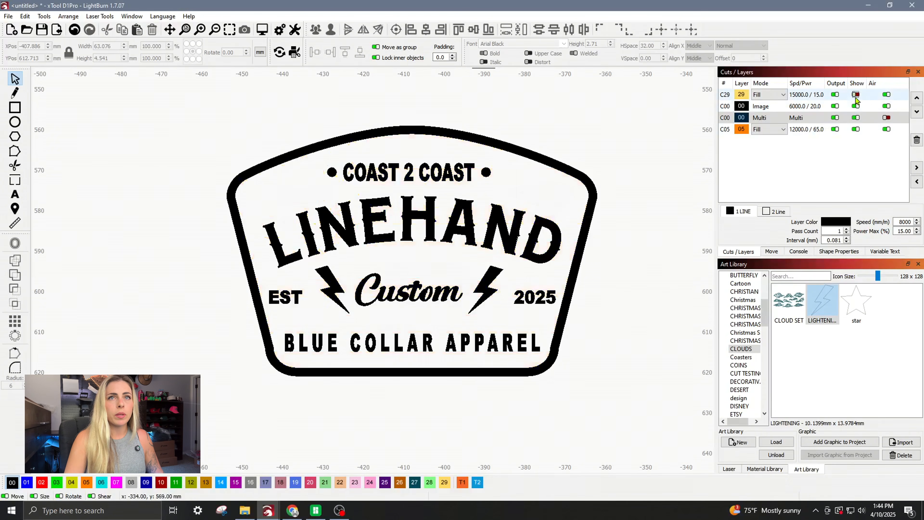
key(alt+shift+w)
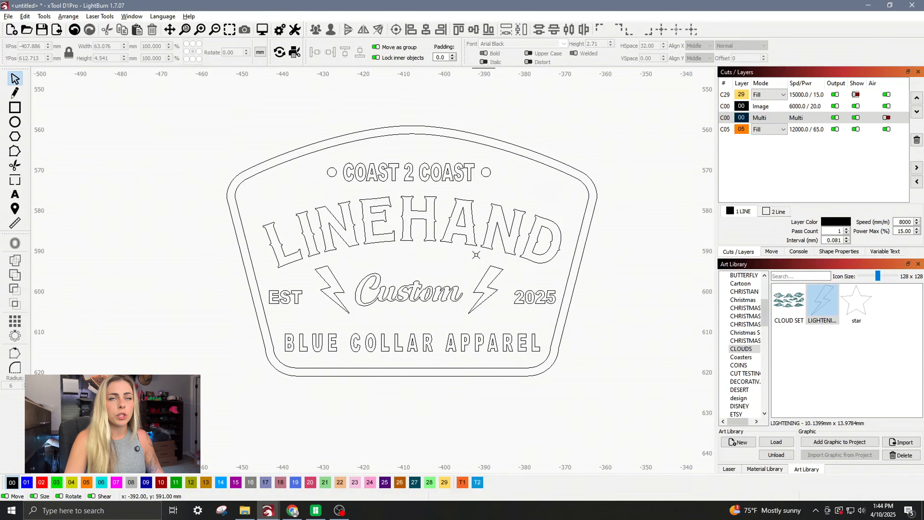
Select all the lettering, the dots and both lightning bolts inside the badge border and group them
drag(525, 172, 333, 205)
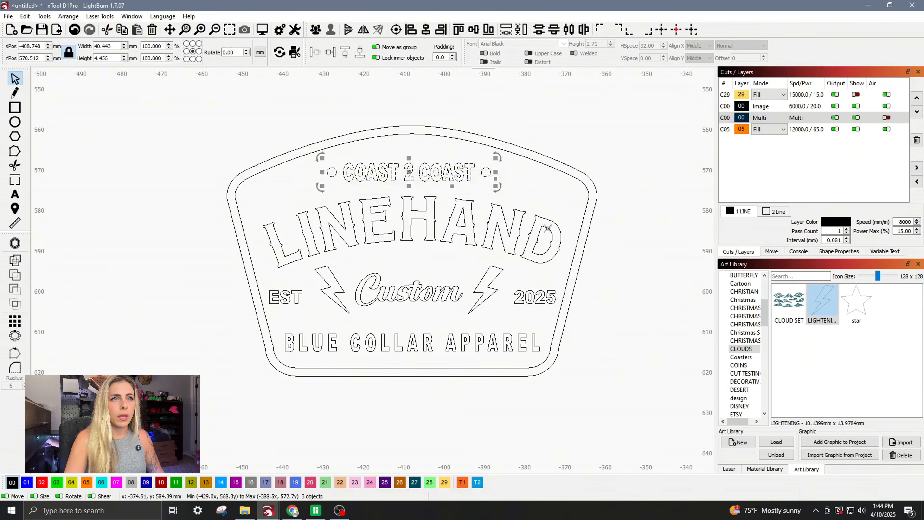
drag(547, 207, 266, 270)
drag(542, 276, 283, 351)
right_click(391, 239)
click(415, 324)
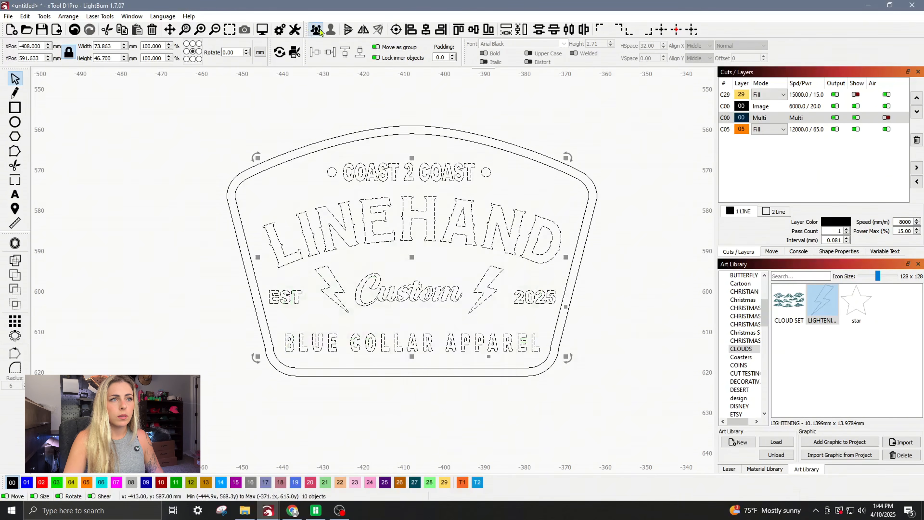
Duplicate the grouped lettering and bolts and move the copy 95 mm to the right, outside the badge
right_click(443, 240)
click(469, 285)
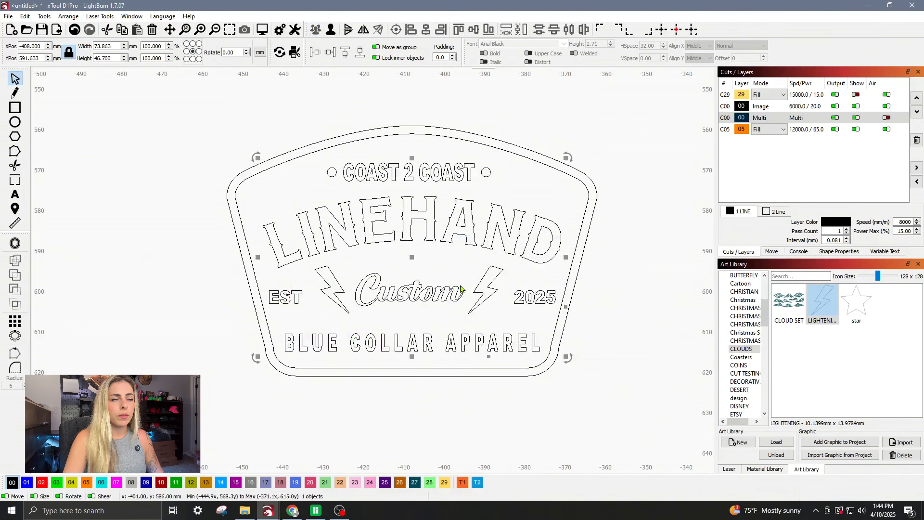
key(Right)
key(Right)
key(Right)
key(Right)
key(Right)
key(Right)
key(Right)
key(Right)
key(Right)
key(Right)
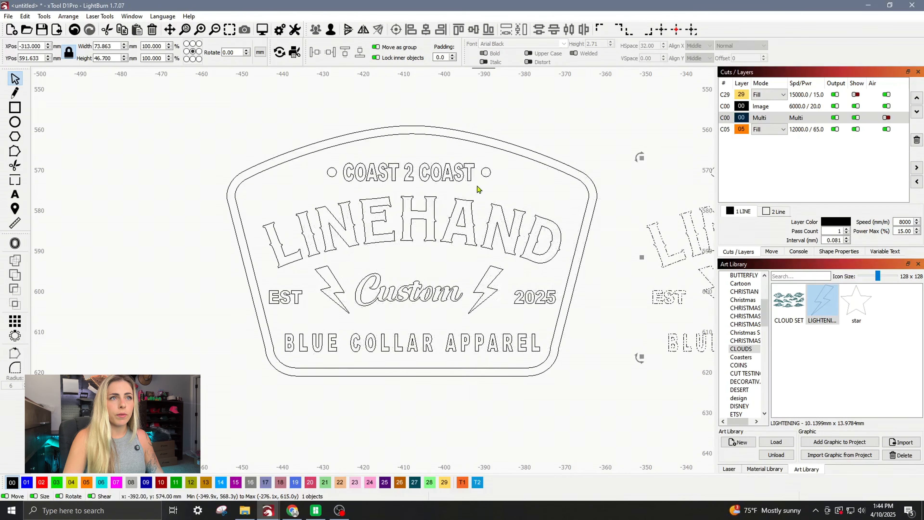
Show the flag's layer 29 again and select the original lettering group together with the flag background
click(856, 95)
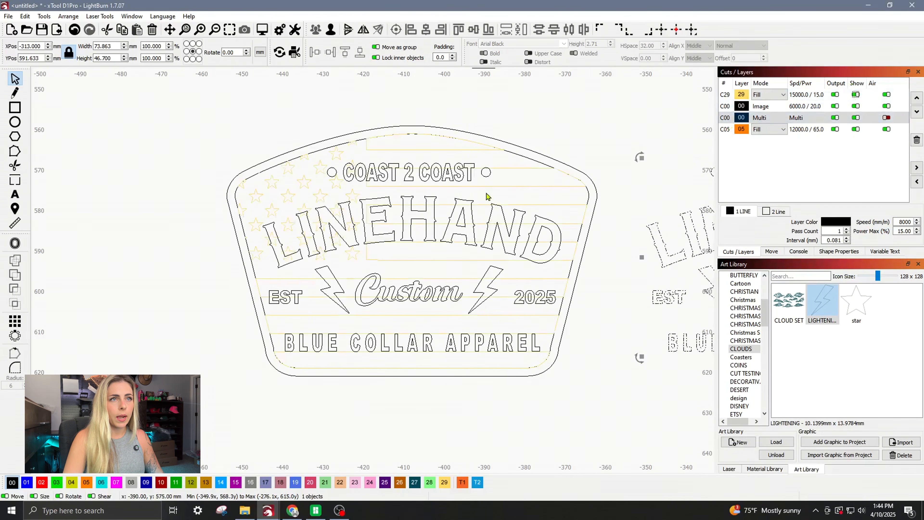
click(465, 198)
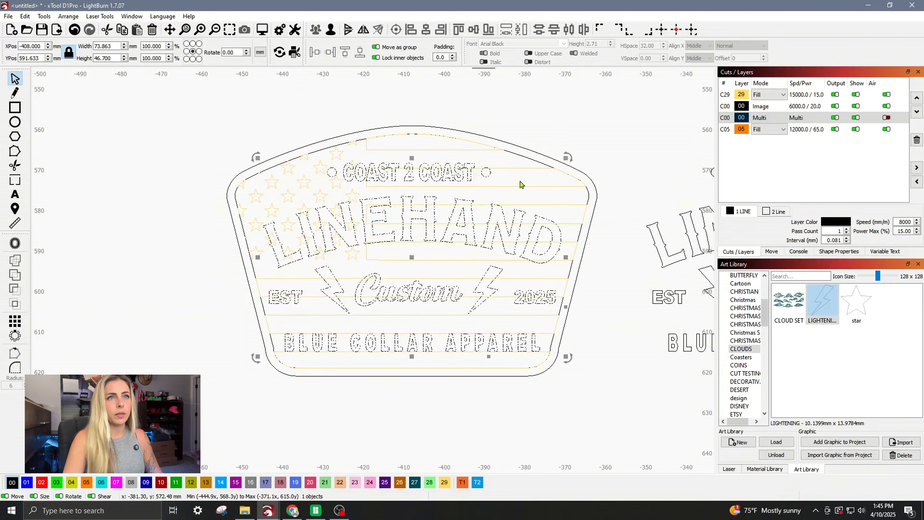
shift+click(510, 198)
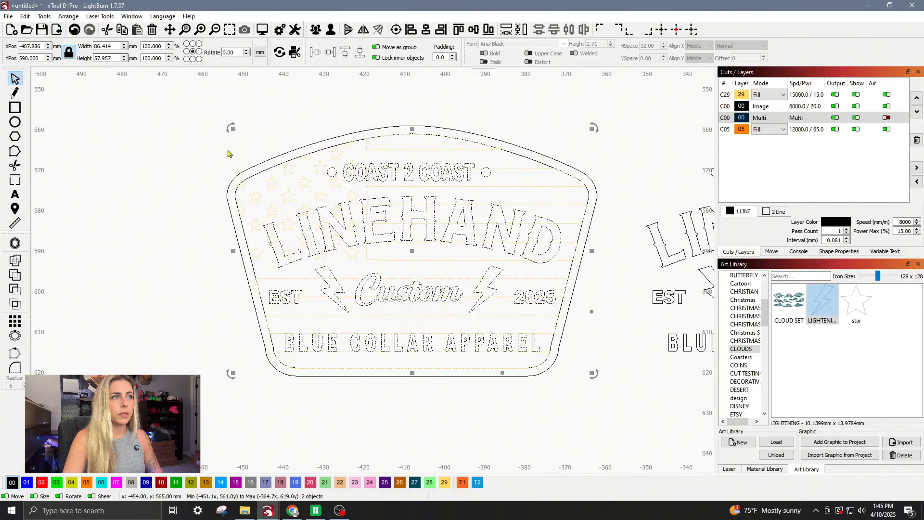
Cut the lettering group out of the flag background with the Boolean Assistant's Subtract B - A option
click(43, 17)
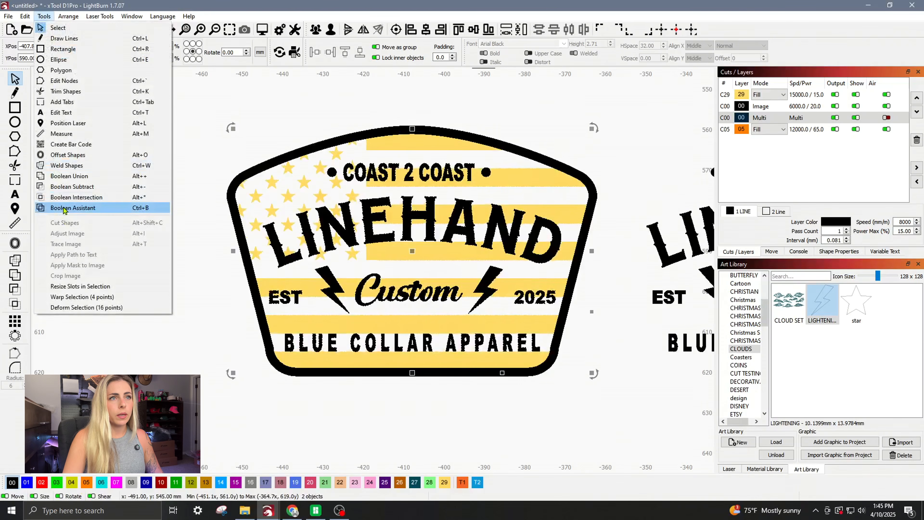
click(64, 209)
click(650, 204)
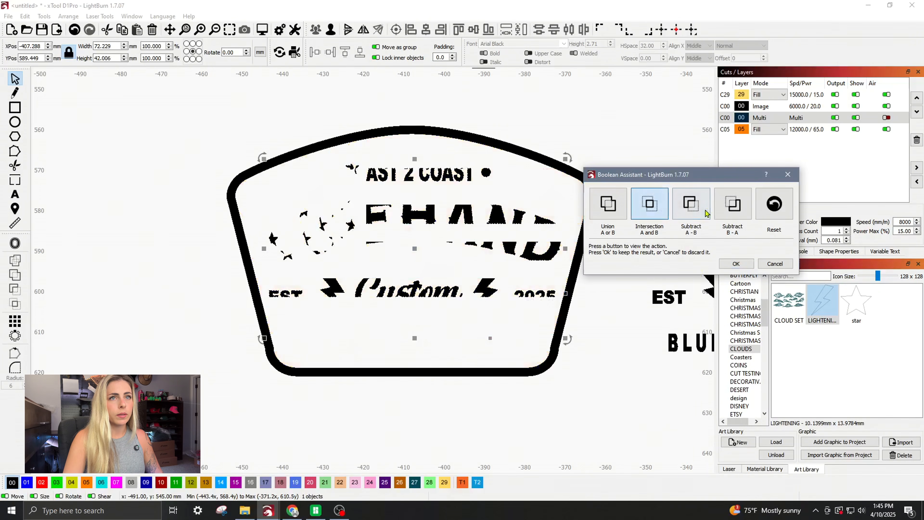
click(691, 204)
click(730, 206)
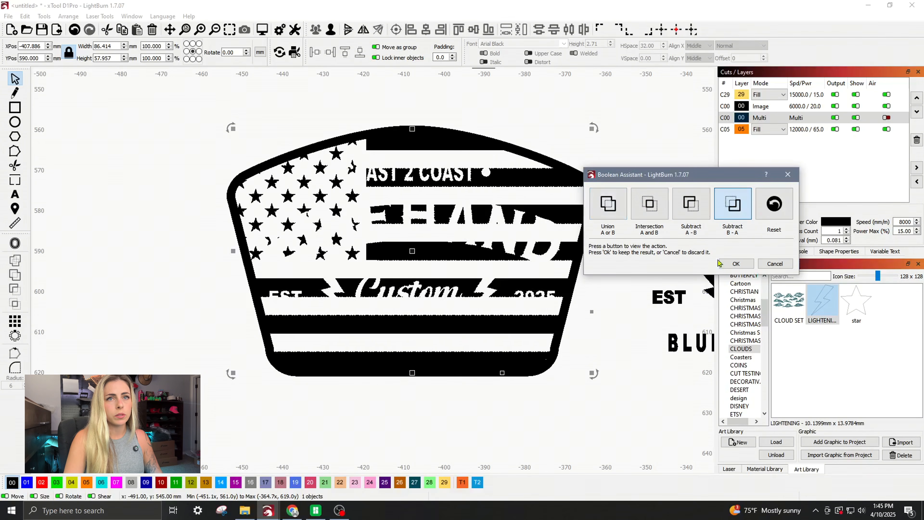
click(736, 264)
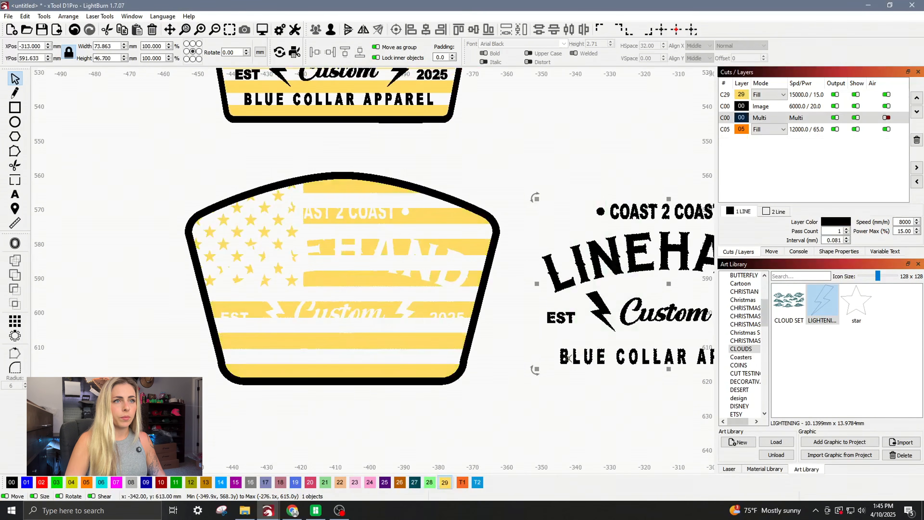
Move the spare lettering group 95 mm to the left so it sits back over the cut-out flag
drag(687, 359, 568, 358)
key(Left)
key(Left)
key(Left)
key(Left)
key(Left)
key(Left)
key(Left)
key(Left)
key(Left)
key(Left)
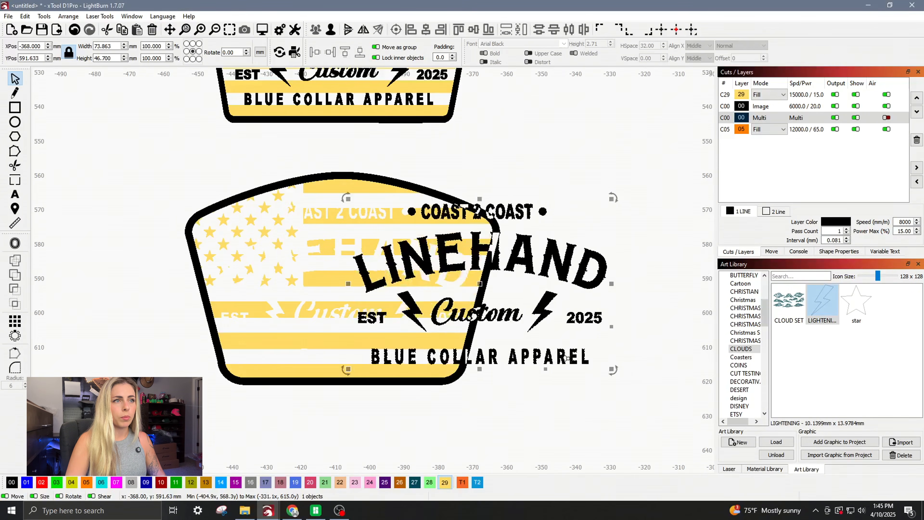
key(Left)
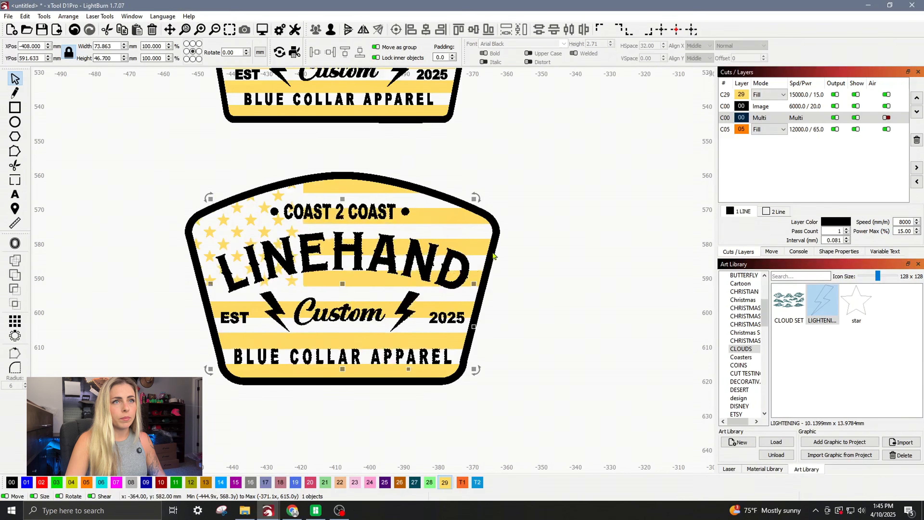
Duplicate the badge's outer border and assign the copy to green layer 03
click(501, 233)
right_click(502, 232)
click(520, 281)
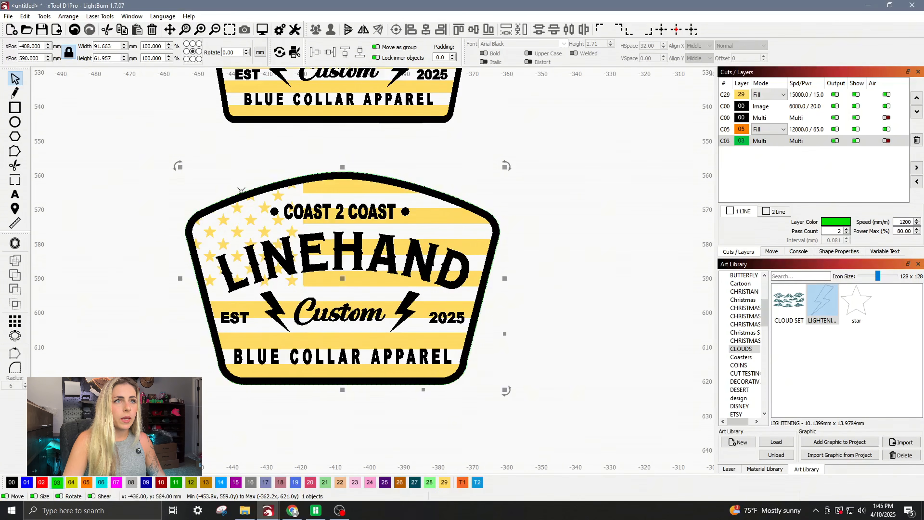
Place a copy of the orange PG&E lettering from the mountain badge in the empty area below the Linehand badge
scroll(143, 275, down, 2)
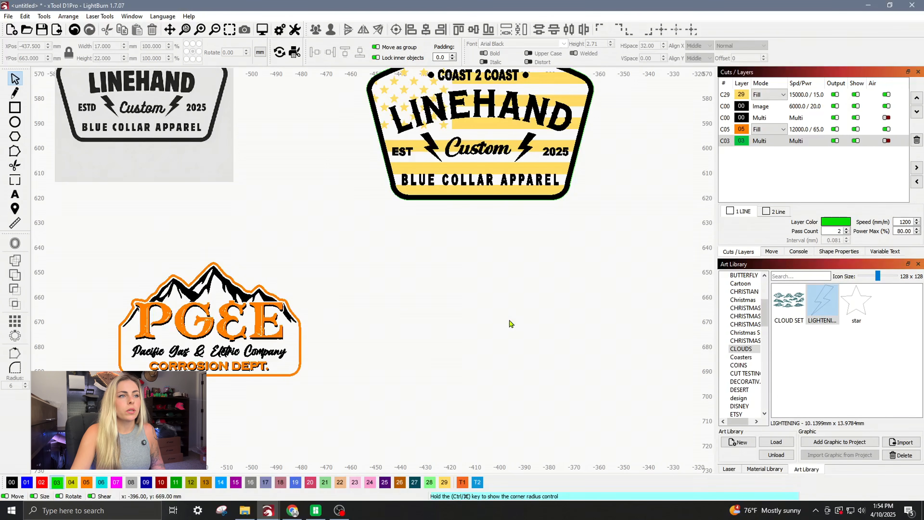
scroll(160, 326, up, 6)
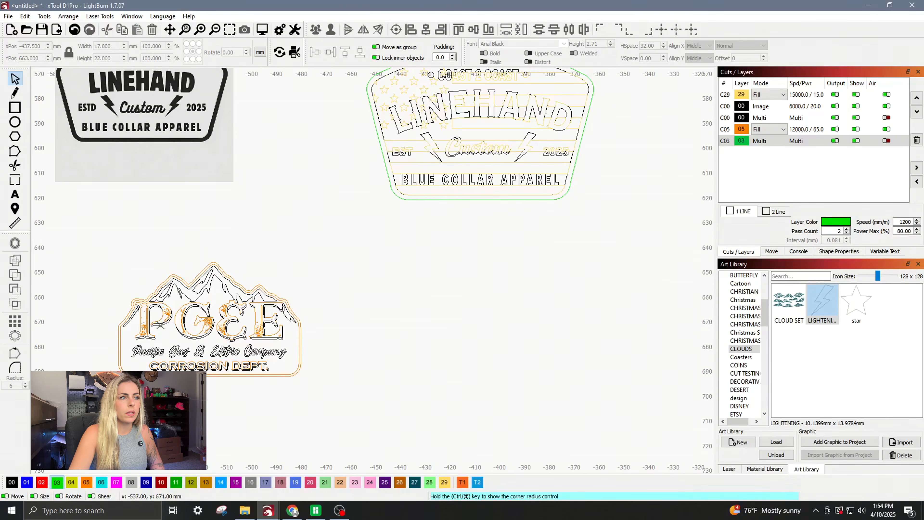
click(157, 283)
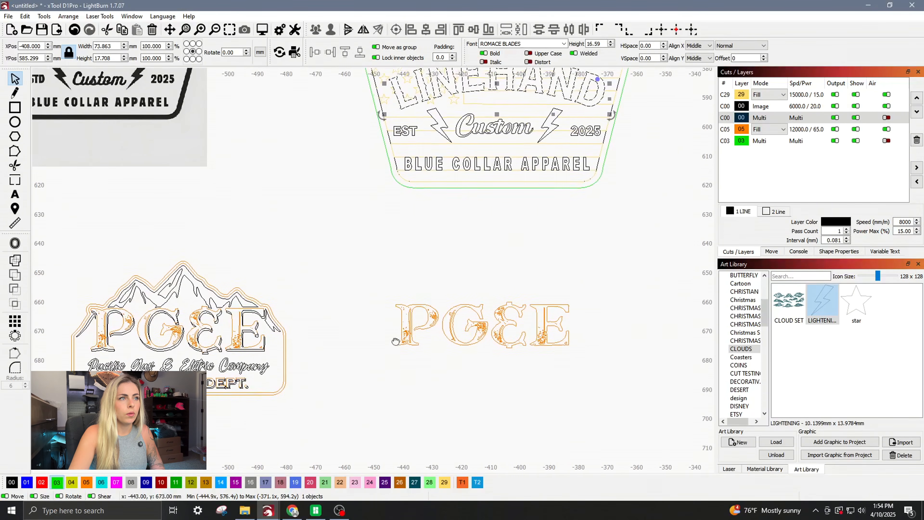
scroll(153, 333, up, 6)
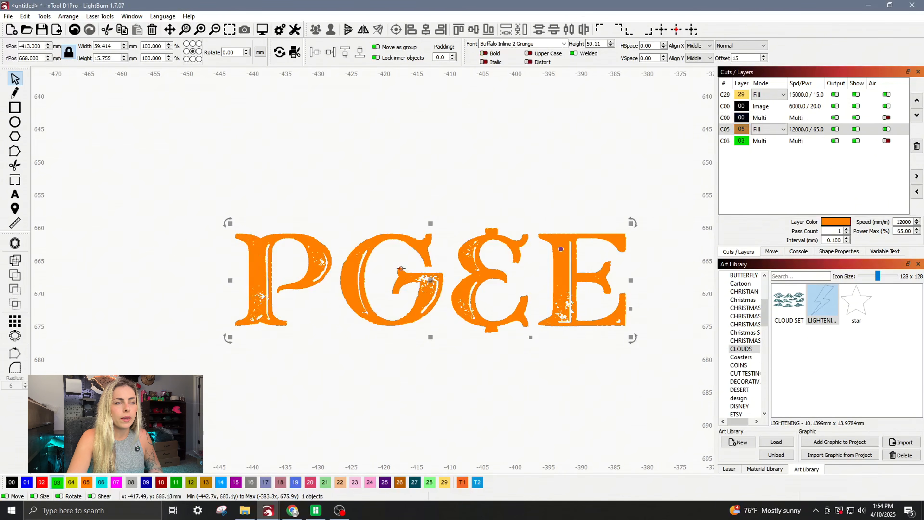
Duplicate the PG&E text onto black layer 00, offset the copy 0.5 mm down and right, and move it another 20 mm down
right_click(414, 268)
click(441, 315)
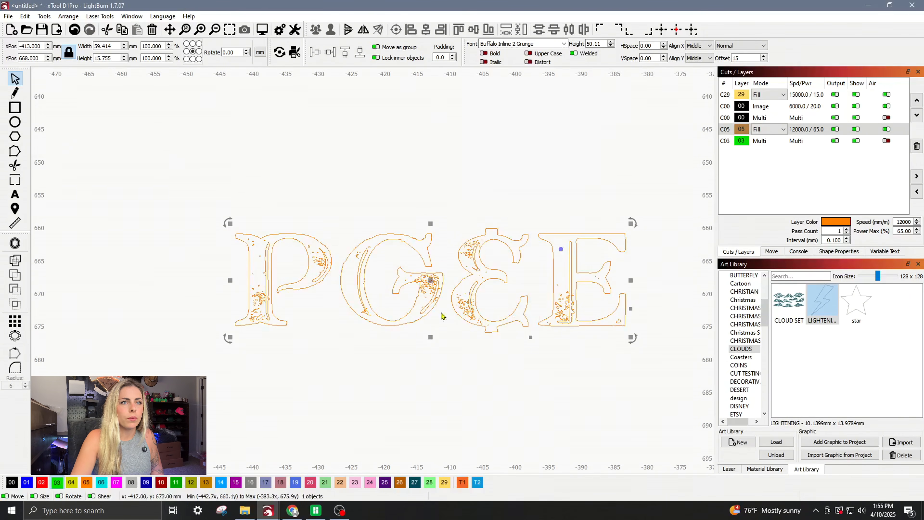
click(12, 482)
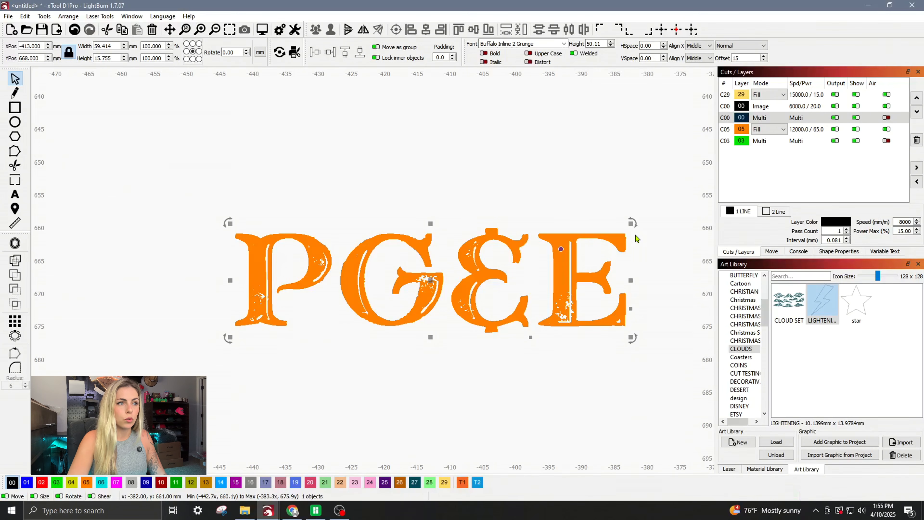
key(Down)
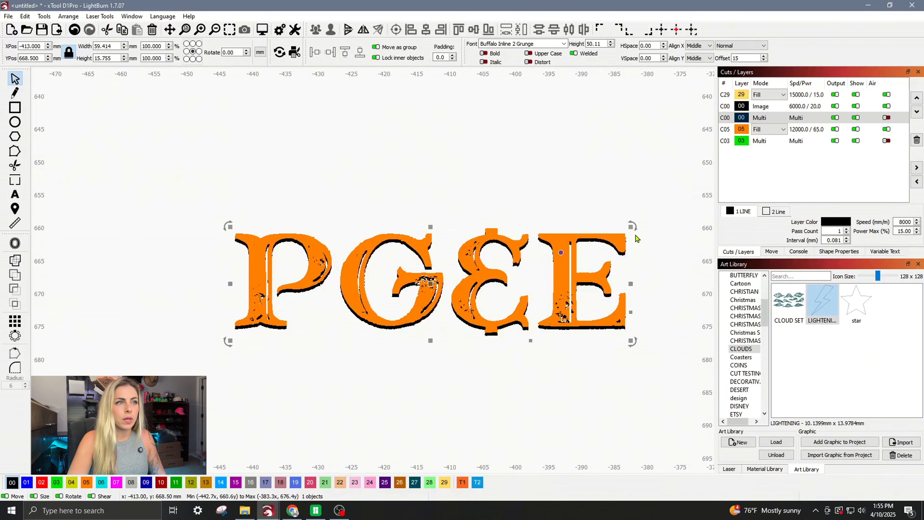
key(Right)
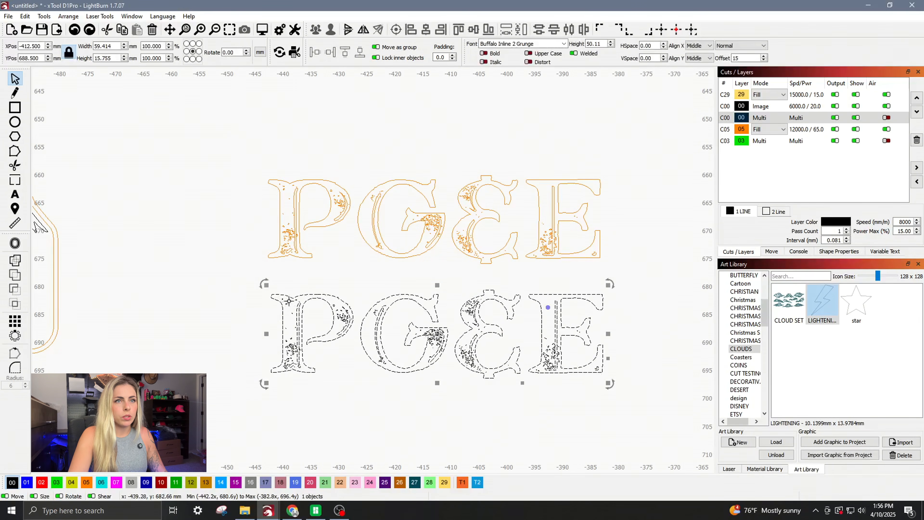
Convert the black PG&E copy to paths and ungroup it into separate outlines
click(548, 288)
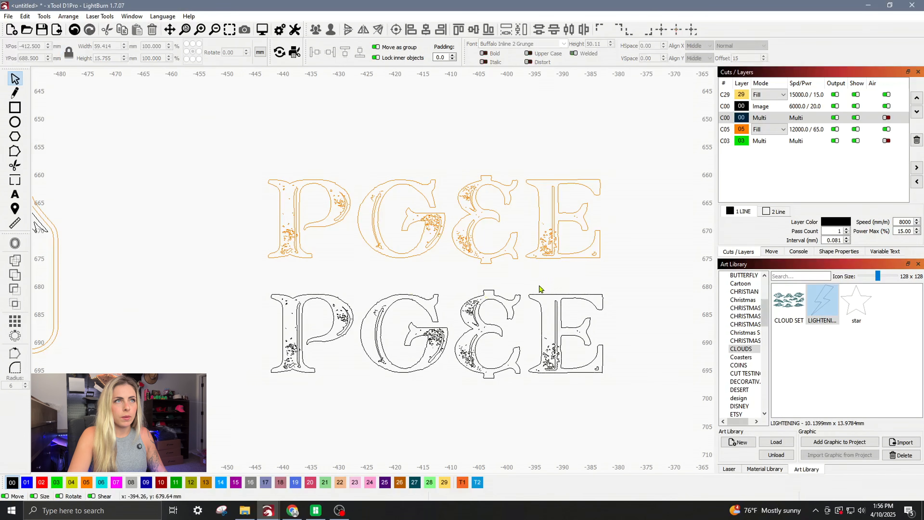
click(531, 306)
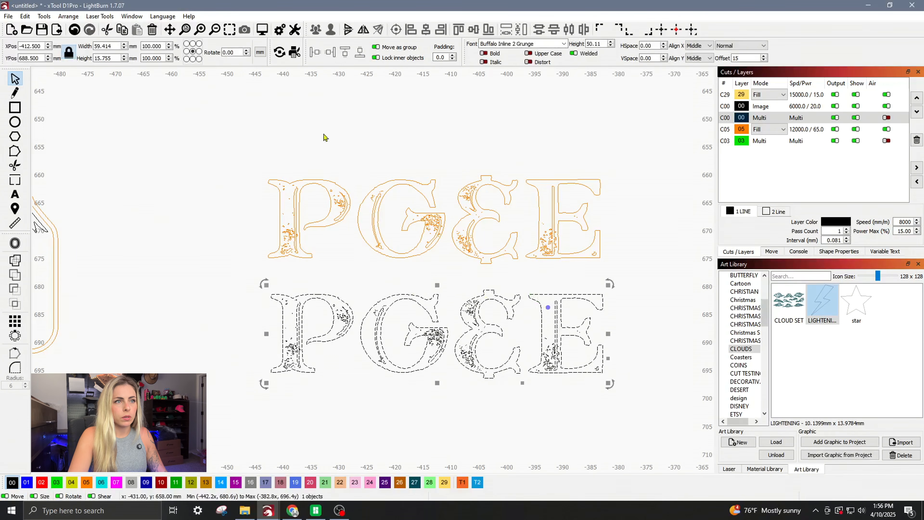
right_click(316, 301)
click(346, 435)
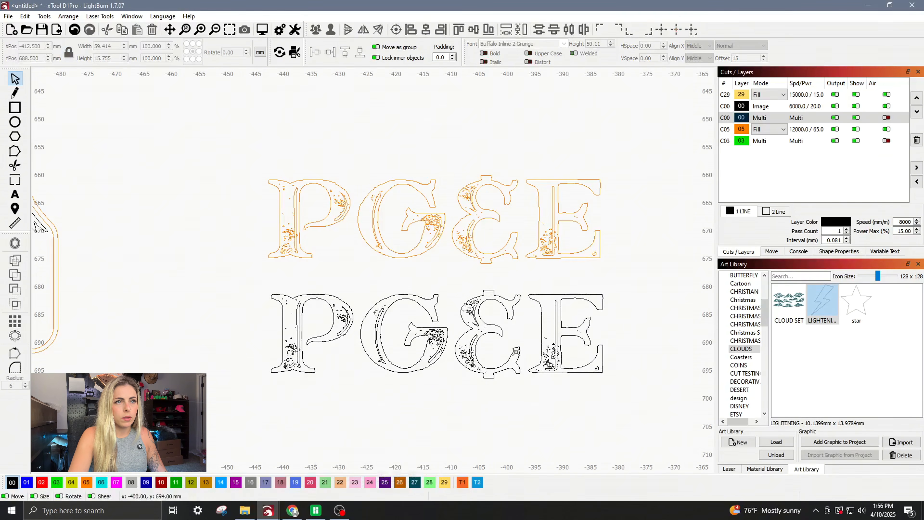
Move only the outer outlines of the four black PG&E characters 20 mm up over the orange lettering
click(530, 294)
shift+click(489, 291)
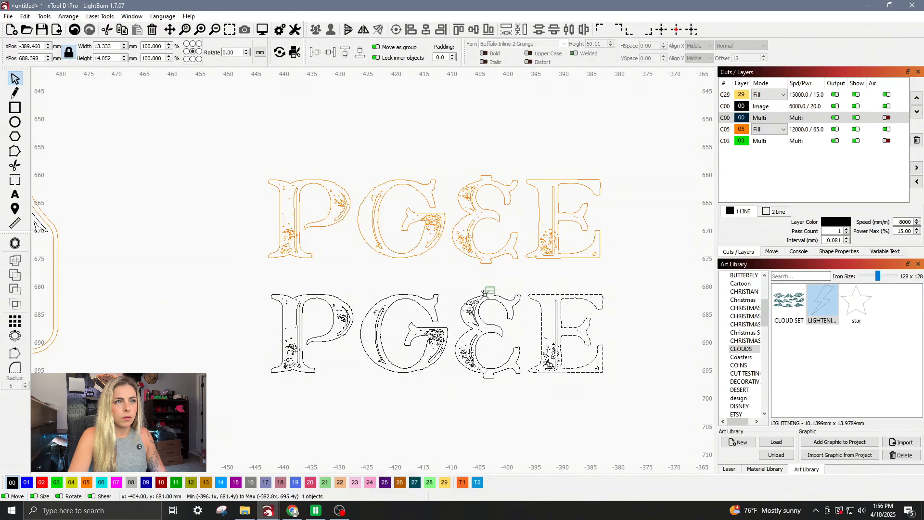
shift+click(433, 296)
shift+click(352, 297)
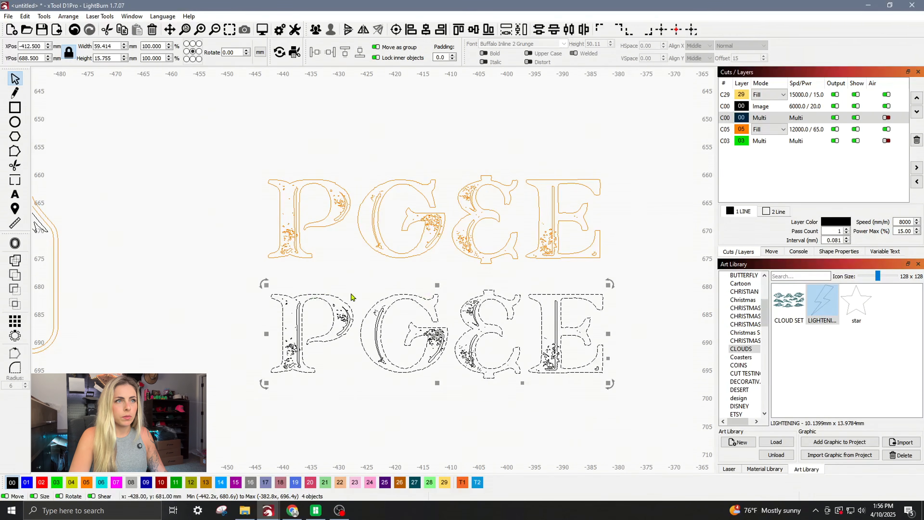
key(Up)
key(Up)
key(Up)
key(Up)
key(Up)
key(Up)
key(Up)
key(Up)
key(Up)
key(Up)
key(Up)
key(Up)
key(Up)
key(Up)
key(Up)
key(Up)
key(Up)
key(Up)
key(Up)
key(Up)
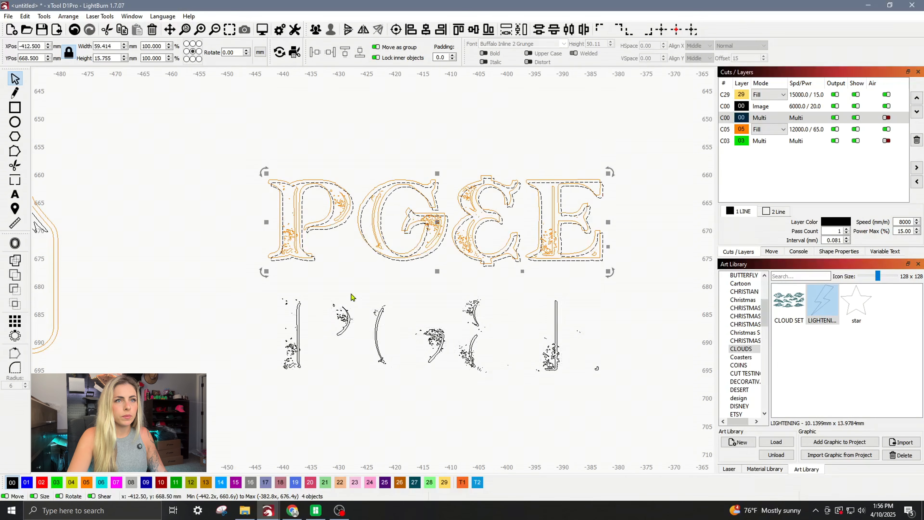
Delete the leftover black inlines and grunge specks below the lettering
drag(598, 290, 210, 438)
key(Delete)
scroll(288, 204, up, 5)
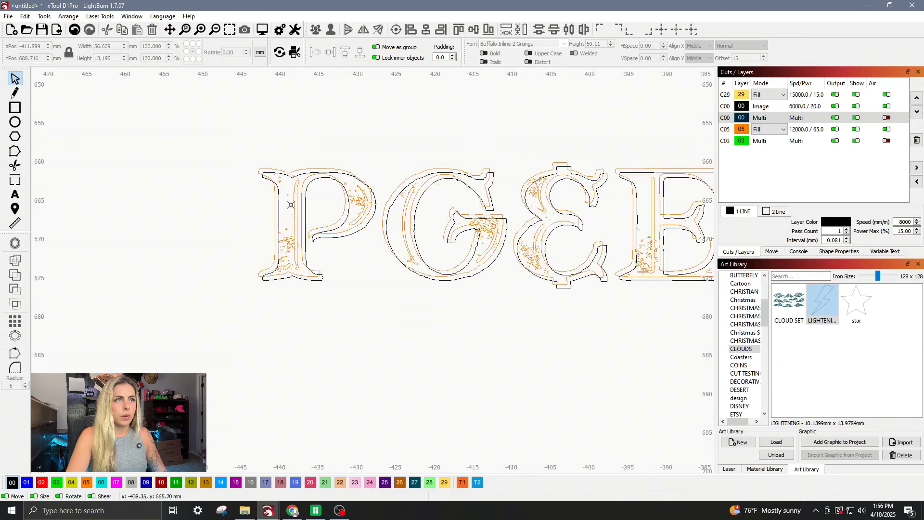
Duplicate the orange PG&E text and move the duplicate 20 mm up
click(291, 157)
scroll(211, 228, down, 5)
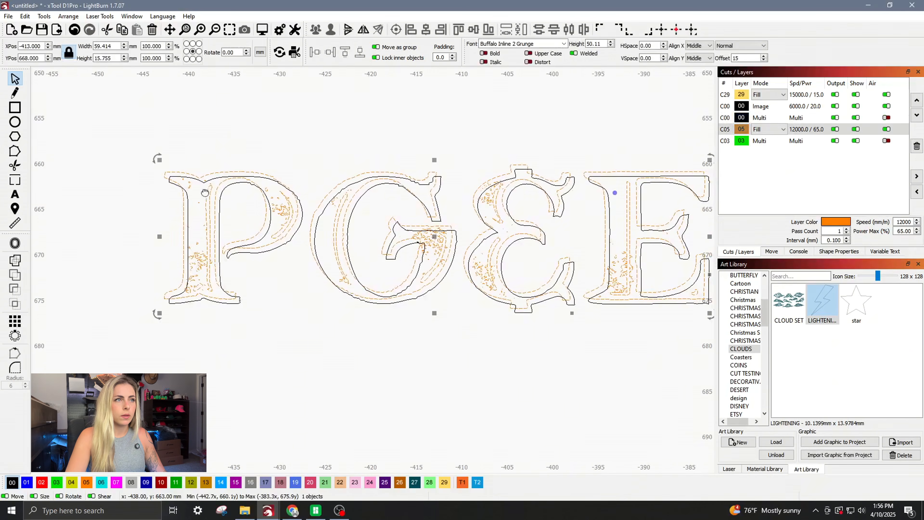
right_click(211, 229)
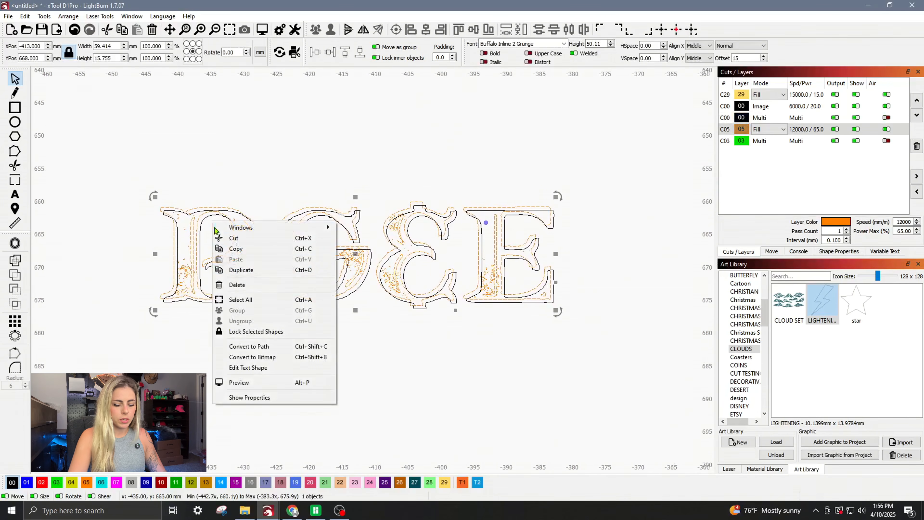
click(248, 275)
key(Up)
key(Up)
key(Up)
key(Up)
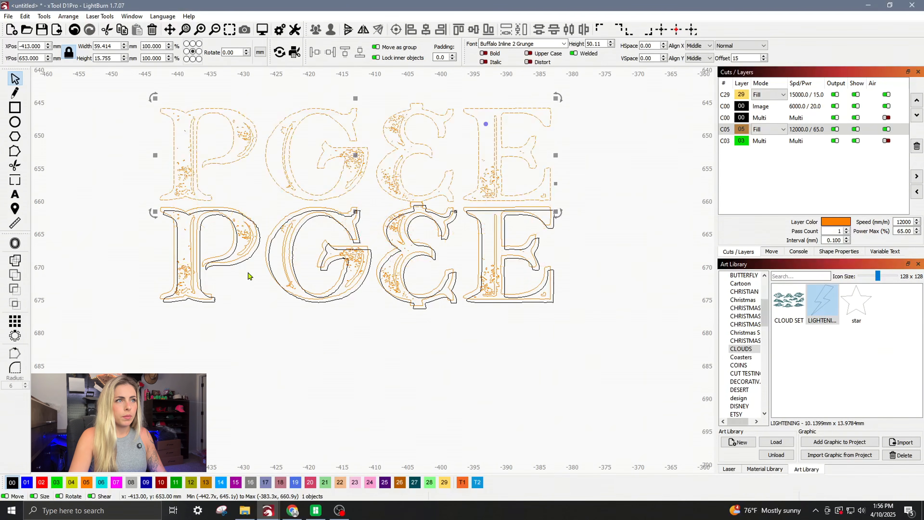
scroll(182, 212, up, 2)
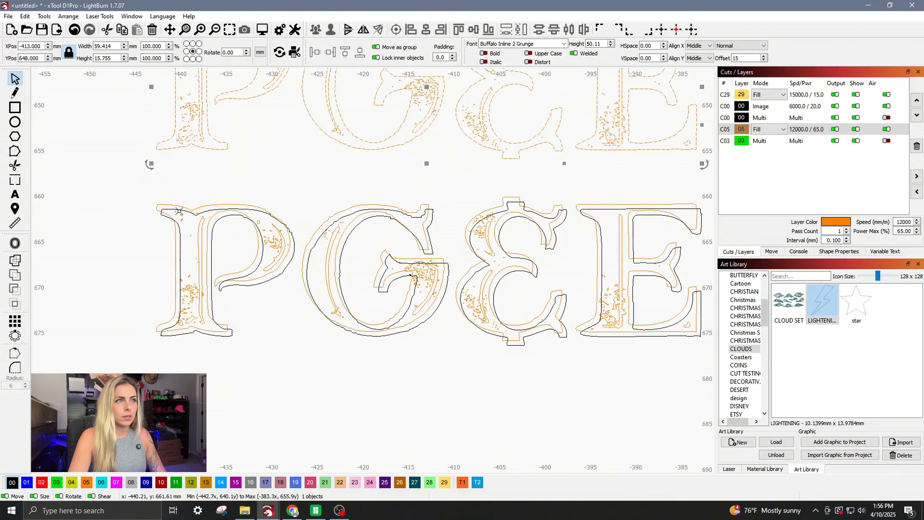
Group the four black outer outlines overlapping the lower orange PG&E text
click(191, 212)
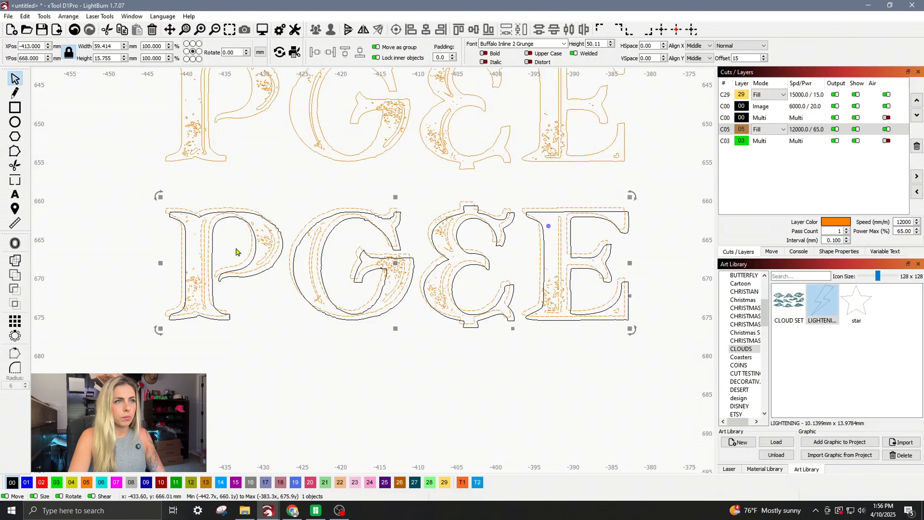
click(263, 271)
shift+click(322, 264)
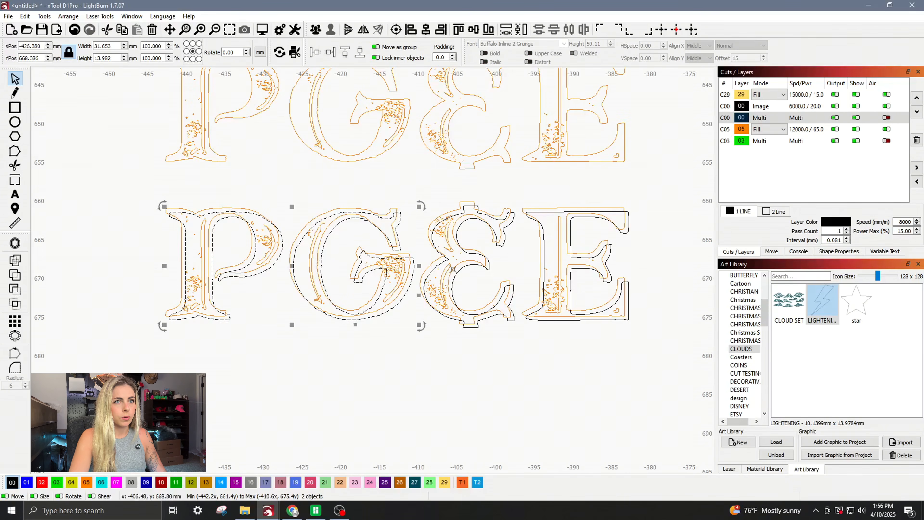
shift+click(491, 267)
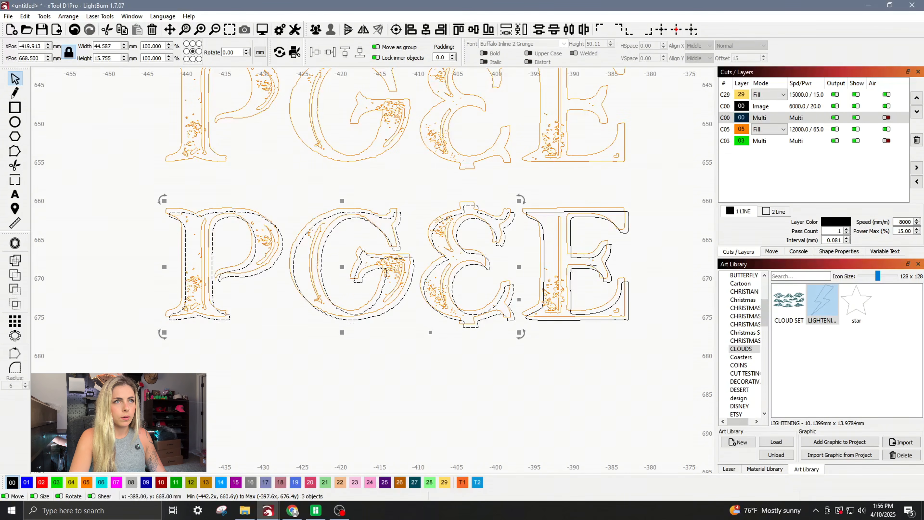
shift+click(611, 255)
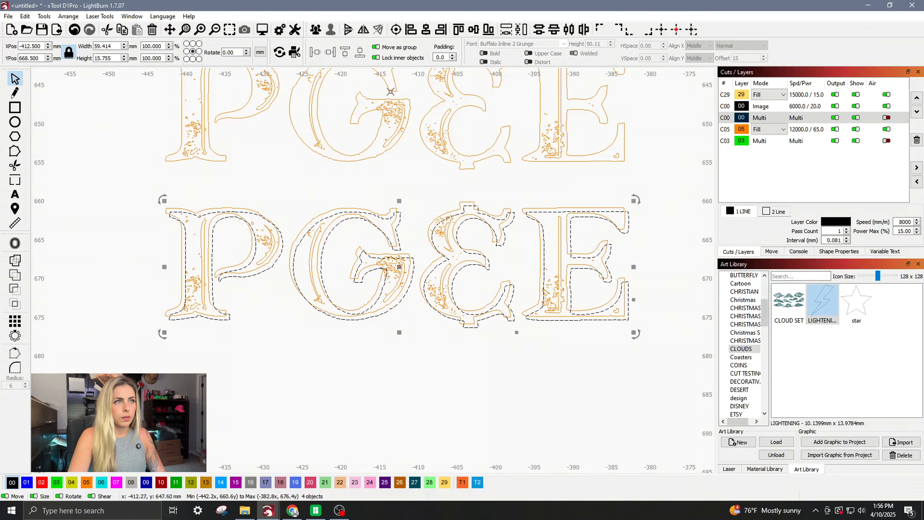
click(316, 29)
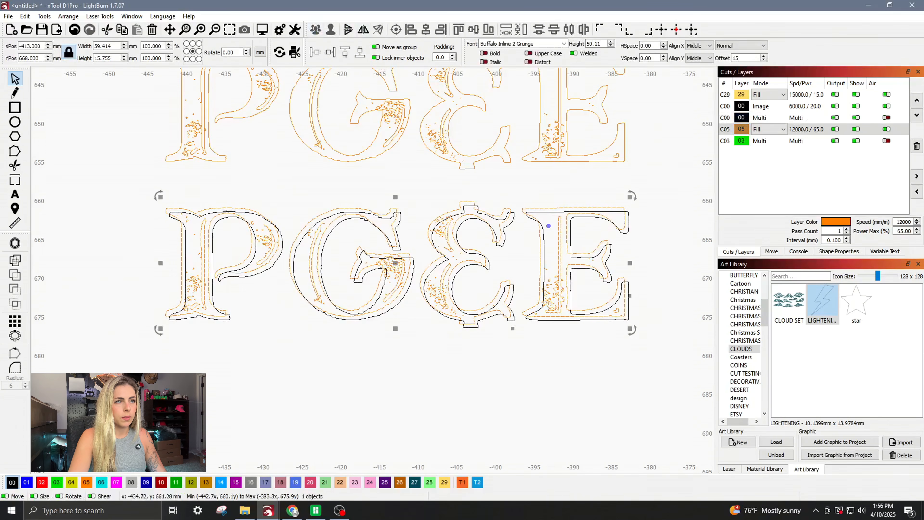
Subtract the lower orange PG&E text from the grouped black outlines with the Boolean Assistant's A - B operation
shift+click(224, 218)
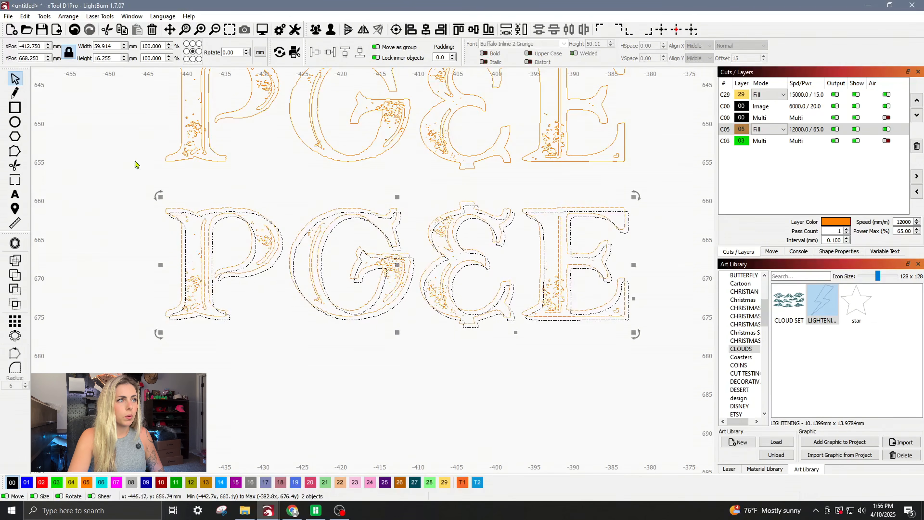
click(43, 16)
click(76, 206)
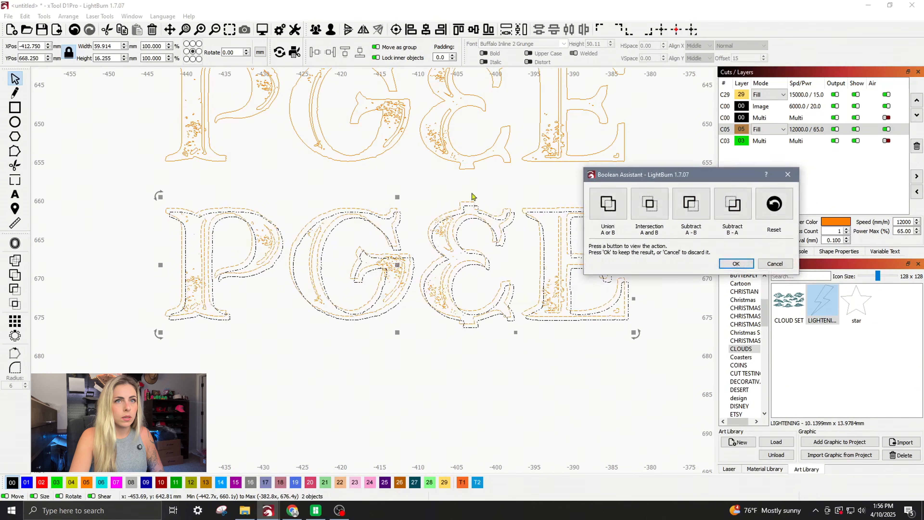
click(689, 213)
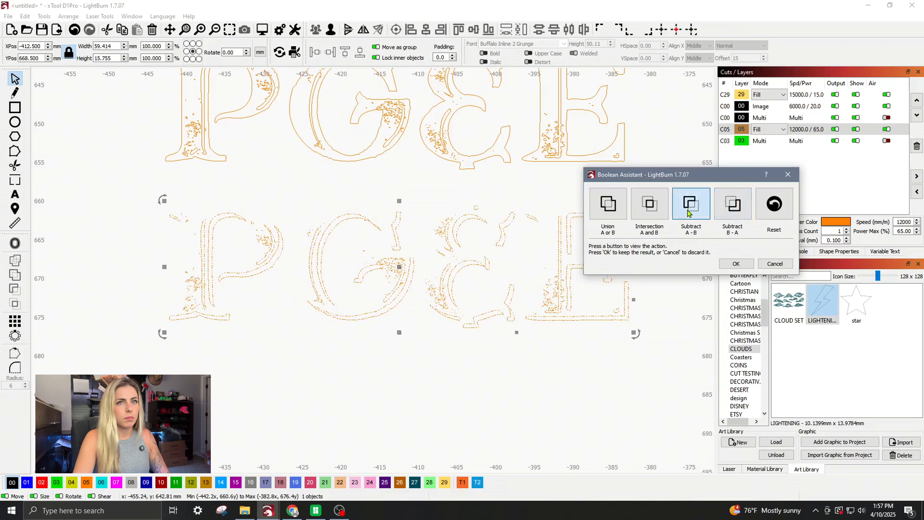
click(736, 264)
Group the drop-shadow edge pieces of the subtracted lettering and assign them to black layer 00, leaving out the inlines and specks
click(311, 343)
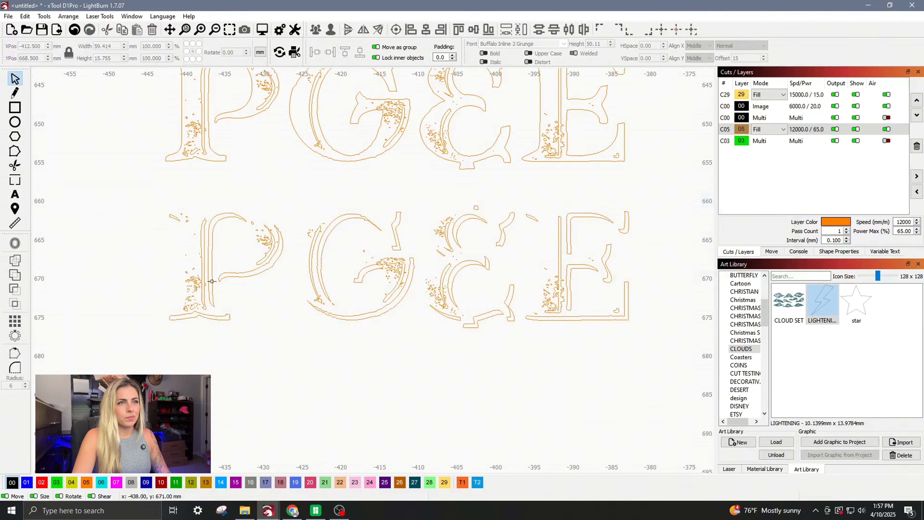
scroll(237, 272, up, 1)
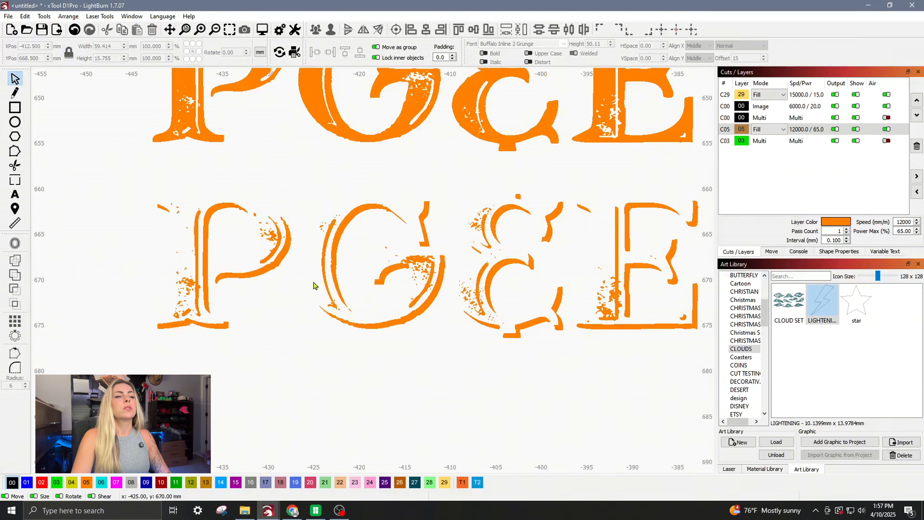
scroll(269, 369, down, 2)
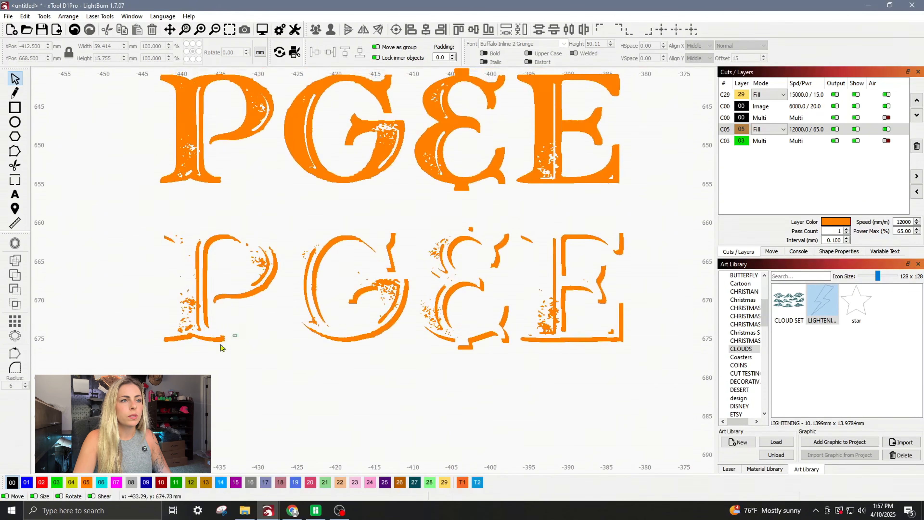
drag(220, 344, 217, 348)
click(257, 363)
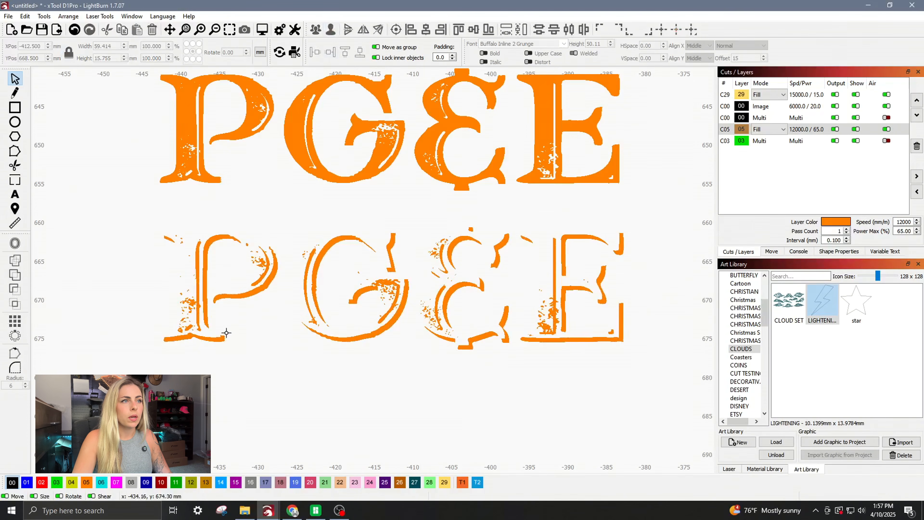
click(222, 343)
click(210, 274)
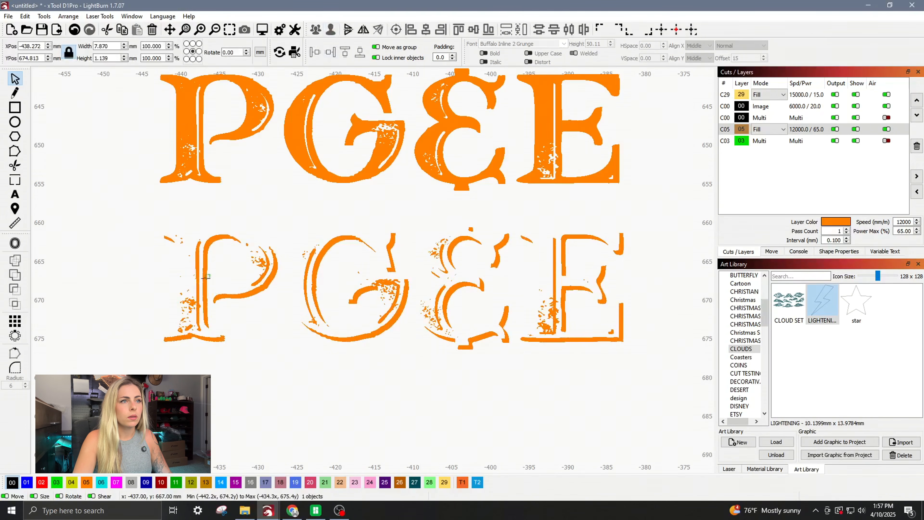
click(567, 307)
scroll(513, 457, down, 3)
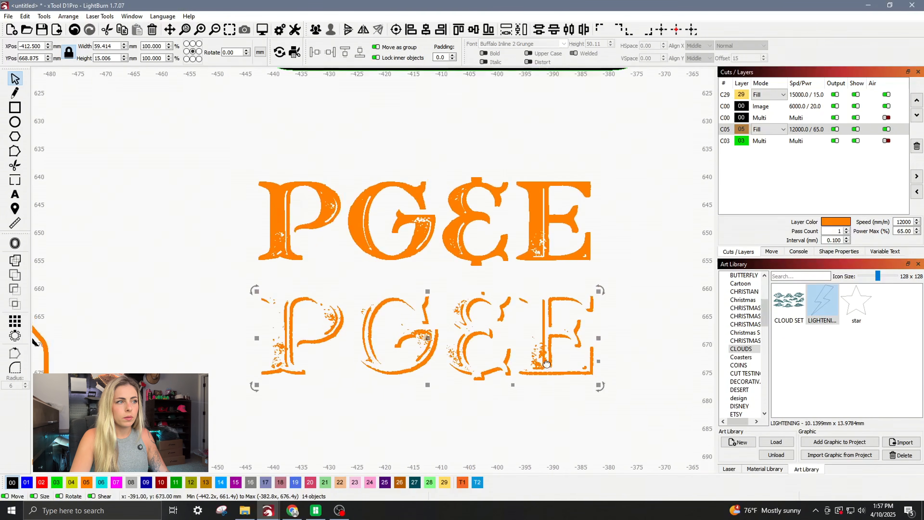
click(13, 483)
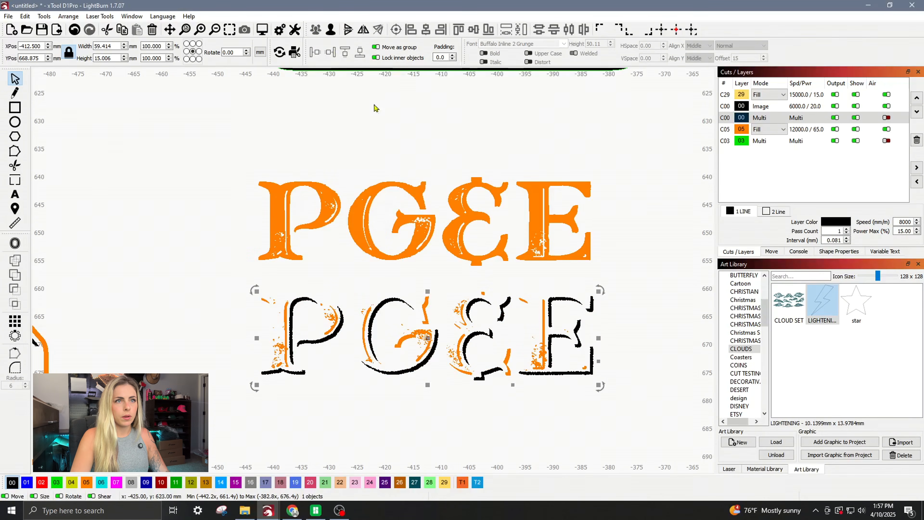
Move the black shadow pieces 20 mm up against the orange PG&E lettering and delete the leftover orange fragments
key(Up)
key(Up)
key(Up)
key(Up)
key(Up)
key(Up)
key(Up)
key(Up)
key(Up)
key(Up)
key(Up)
key(Up)
key(Up)
key(Up)
key(Up)
key(Up)
key(Up)
key(Up)
key(Up)
key(Up)
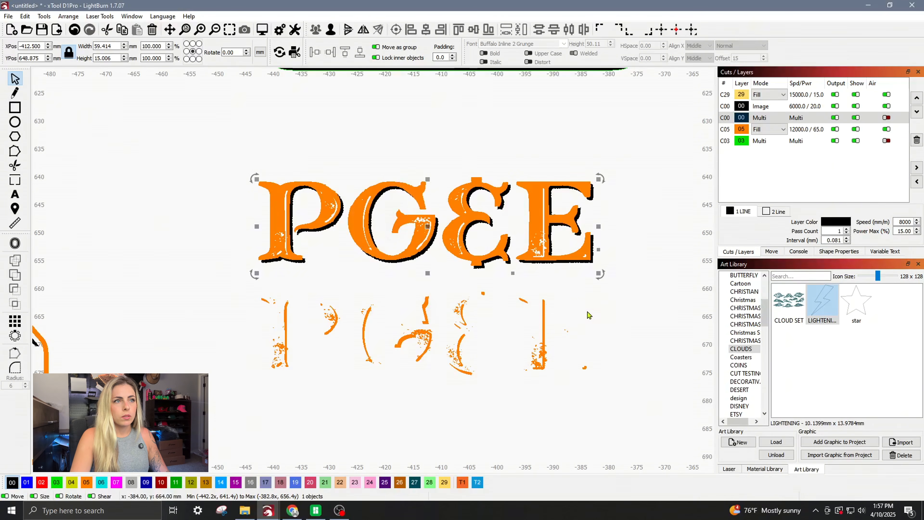
drag(623, 286, 197, 422)
key(Delete)
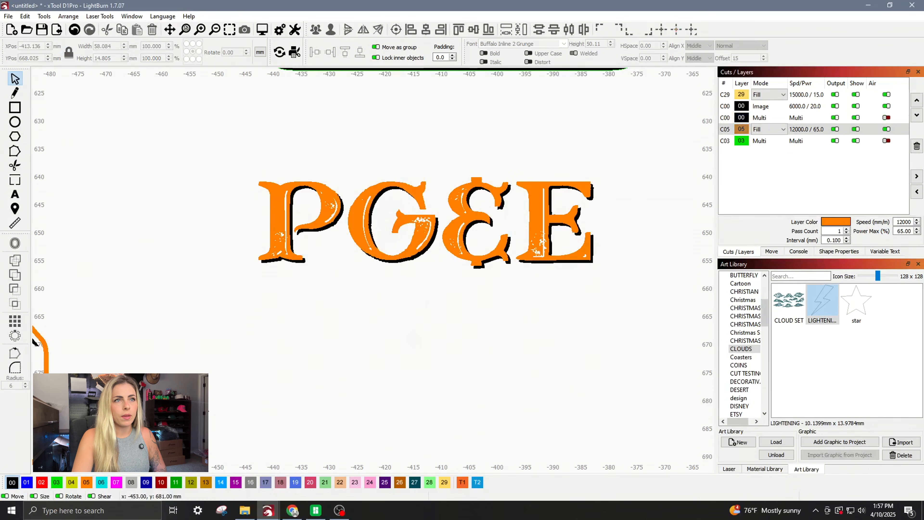
Move the orange PG&E lettering together with its black shadow further down in the empty area below the badge
scroll(441, 272, down, 1)
drag(602, 168, 260, 312)
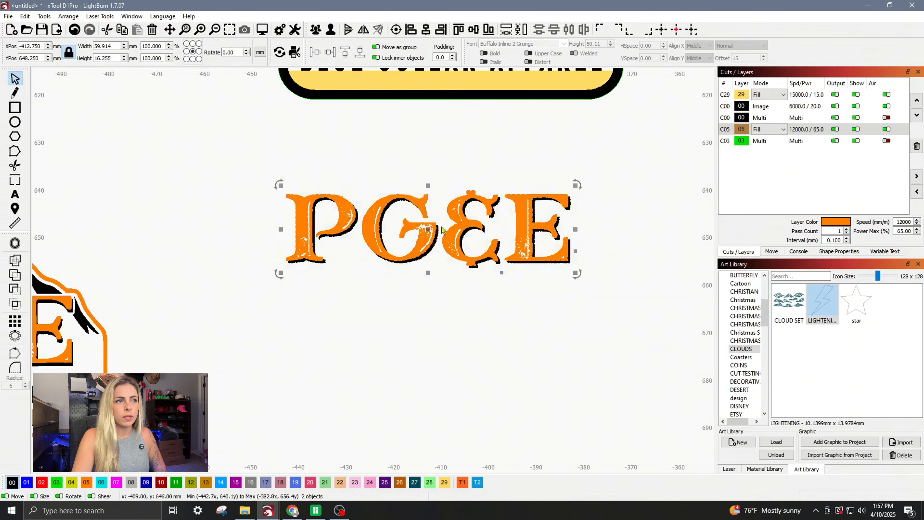
drag(430, 232, 424, 322)
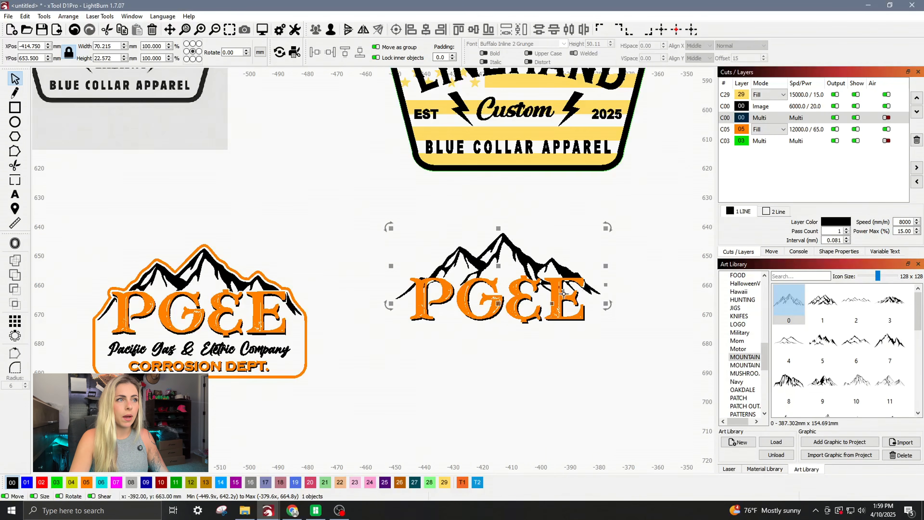
Group the orange PG&E lettering in front of the mountains with its black drop shadow
scroll(563, 293, up, 2)
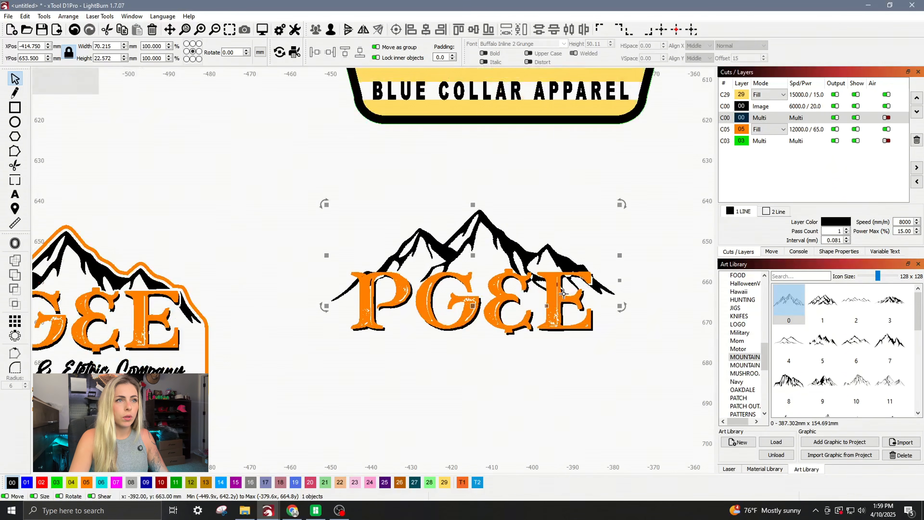
scroll(621, 314, down, 1)
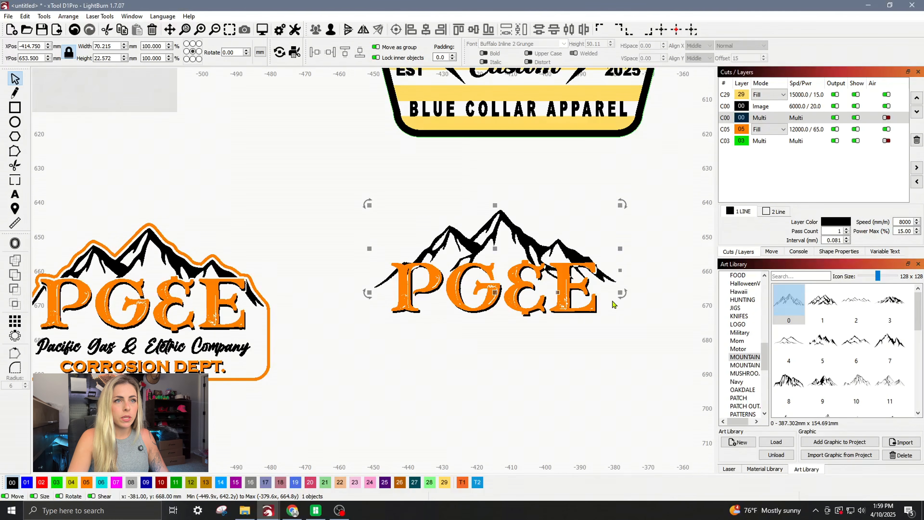
drag(611, 305, 390, 340)
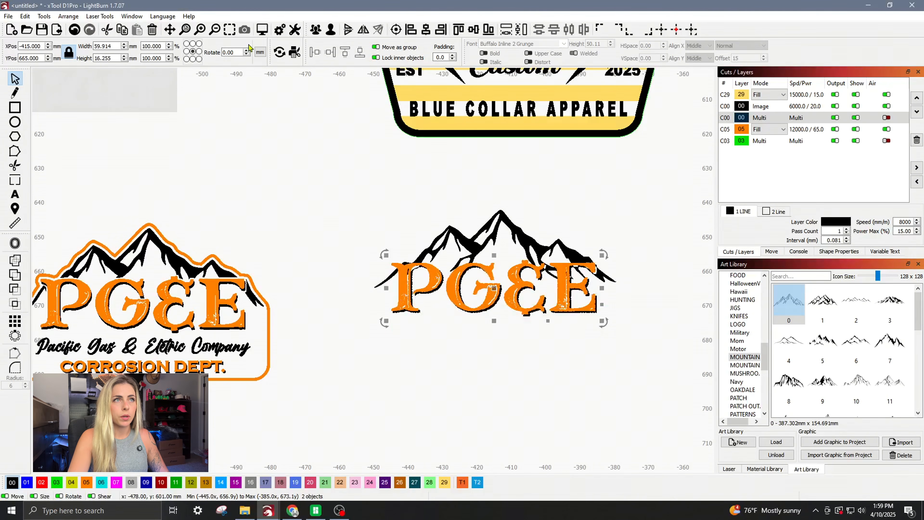
click(316, 30)
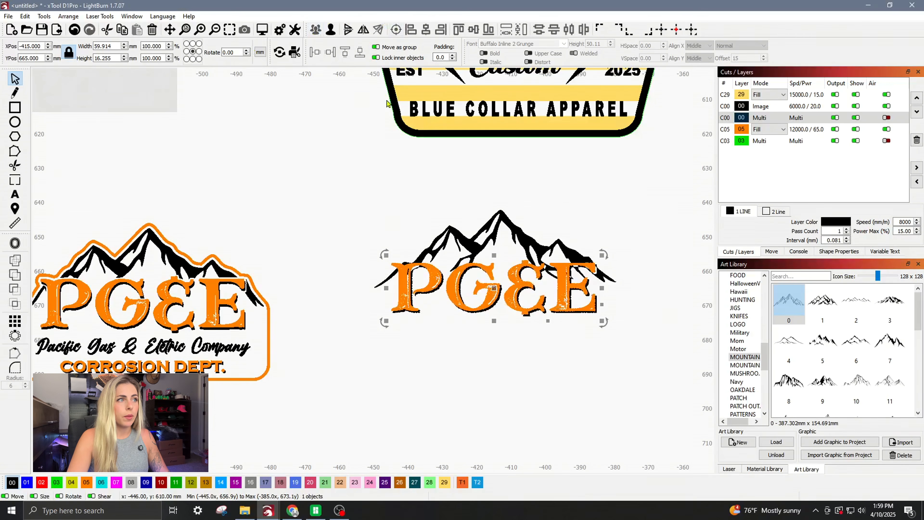
Offset the grouped PG&E lettering and shadow outward by 0.4 mm with round corners
click(14, 243)
drag(446, 211, 201, 239)
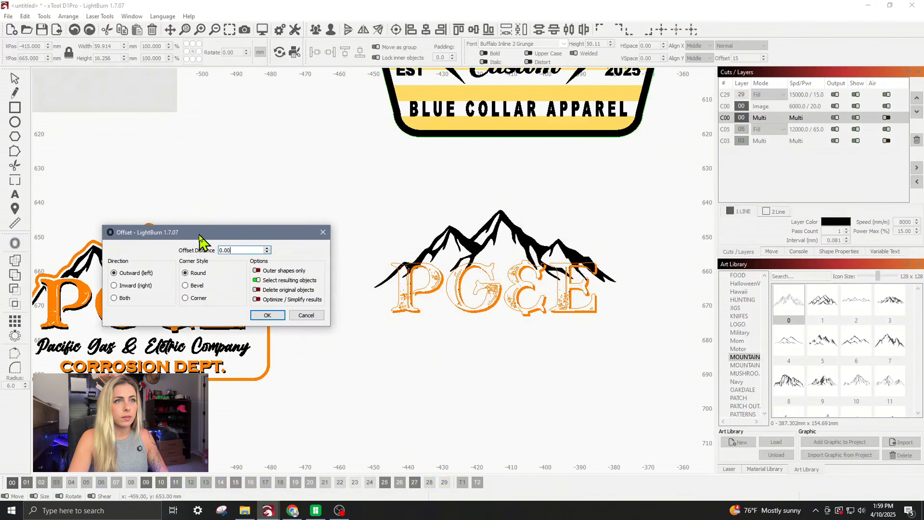
key(BackSpace)
key(BackSpace)
text(4)
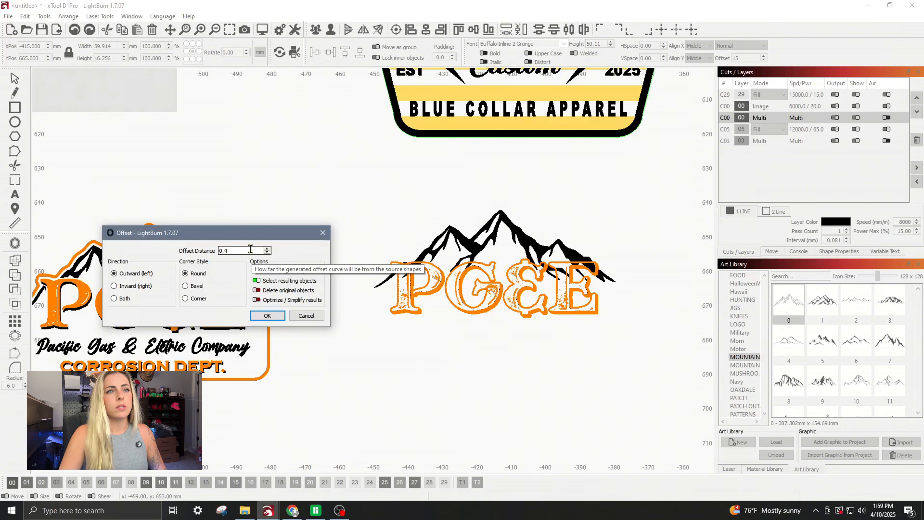
key(Return)
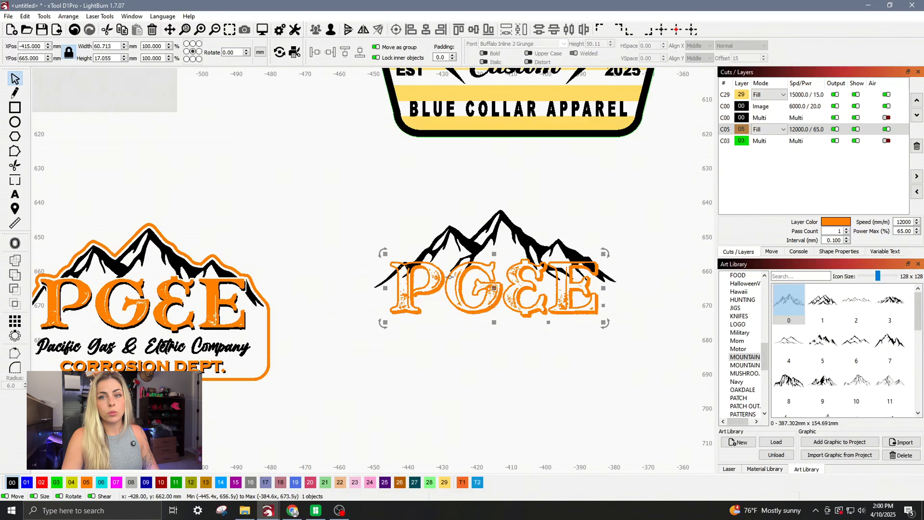
Subtract the lettering's offset shape from the mountains with the Boolean Assistant and assign the trimmed mountains to black layer 00
scroll(469, 237, up, 2)
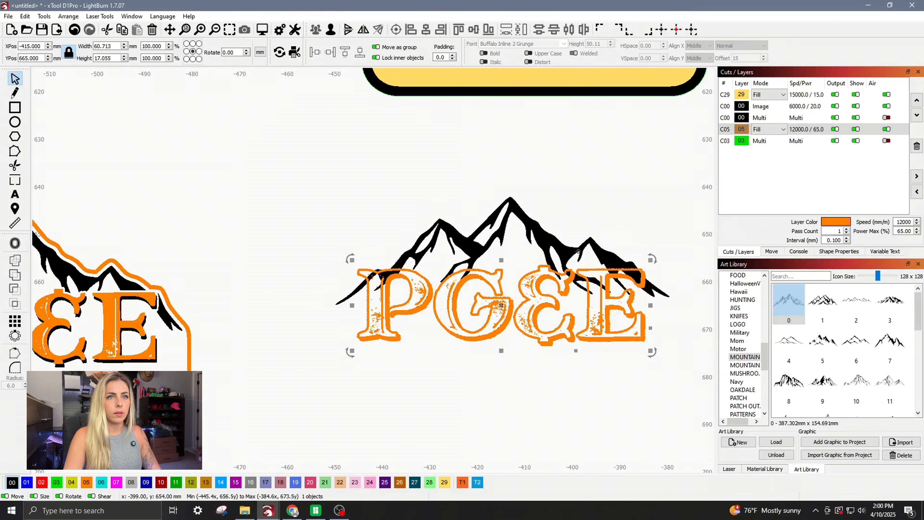
shift+click(508, 225)
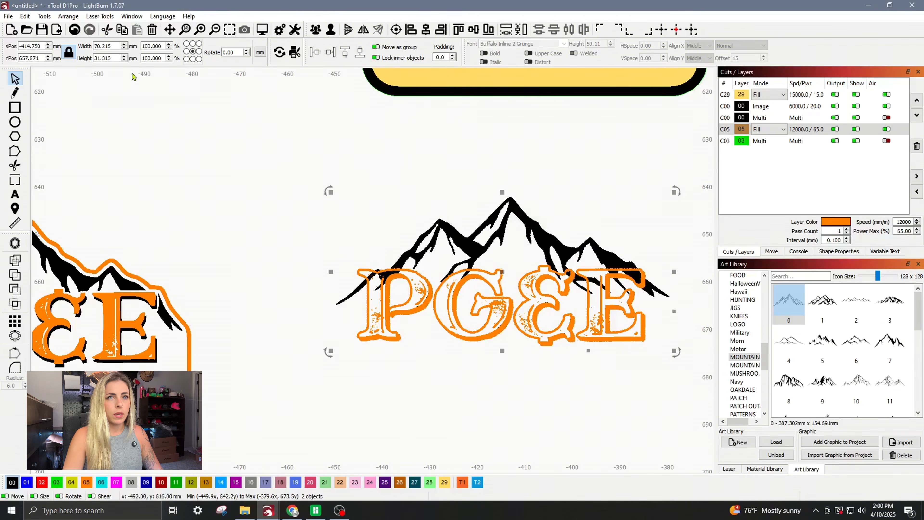
click(44, 16)
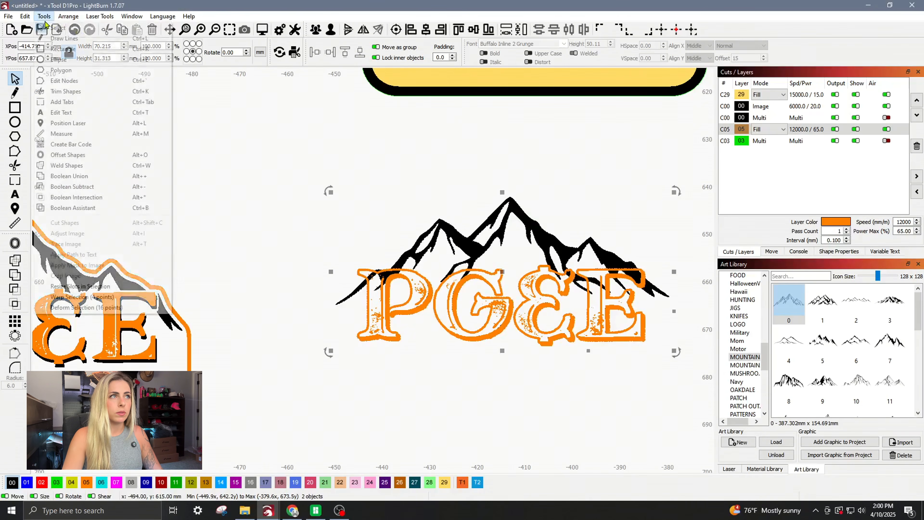
click(71, 208)
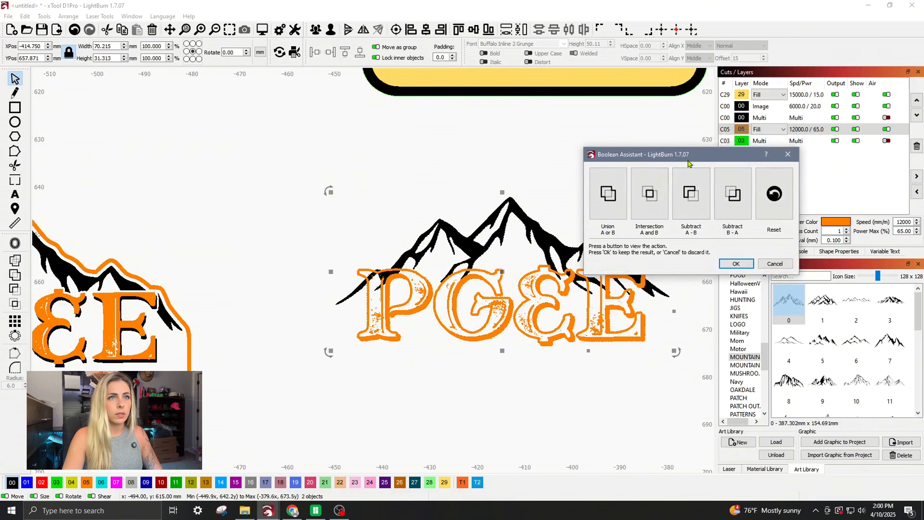
drag(688, 161, 232, 124)
click(277, 158)
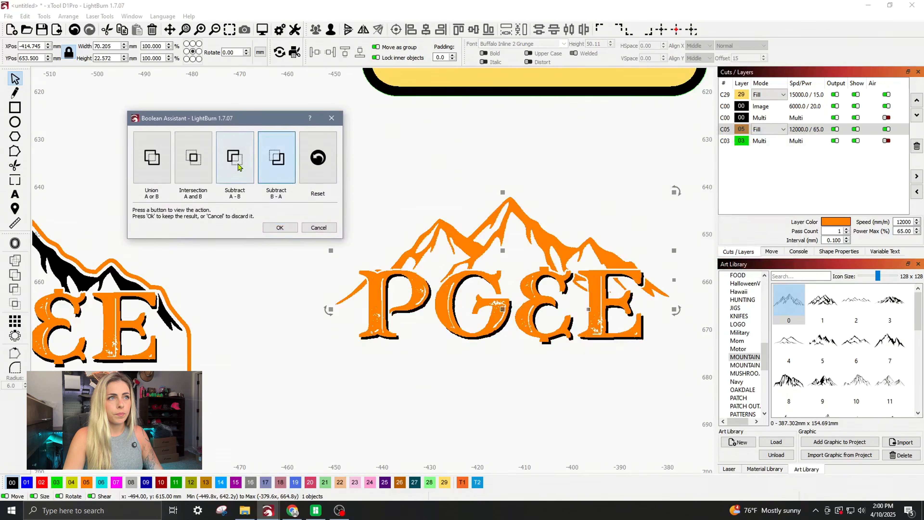
click(280, 231)
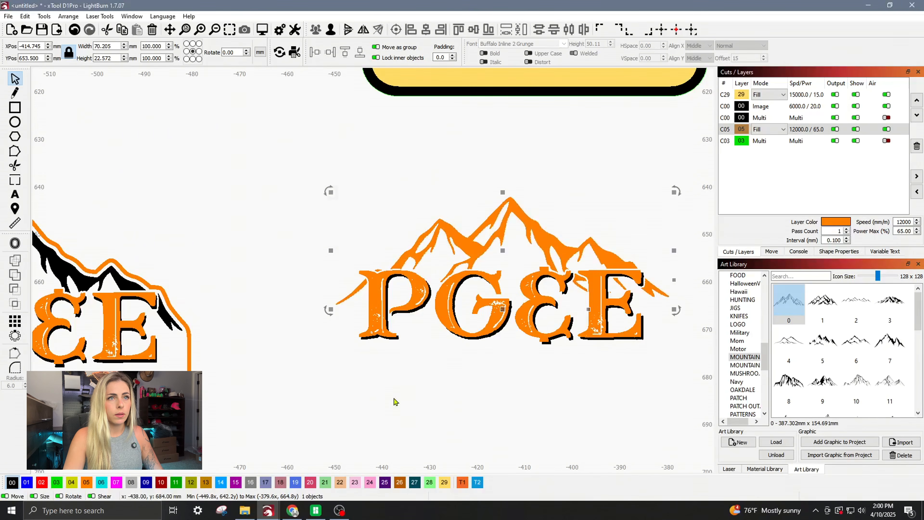
click(12, 482)
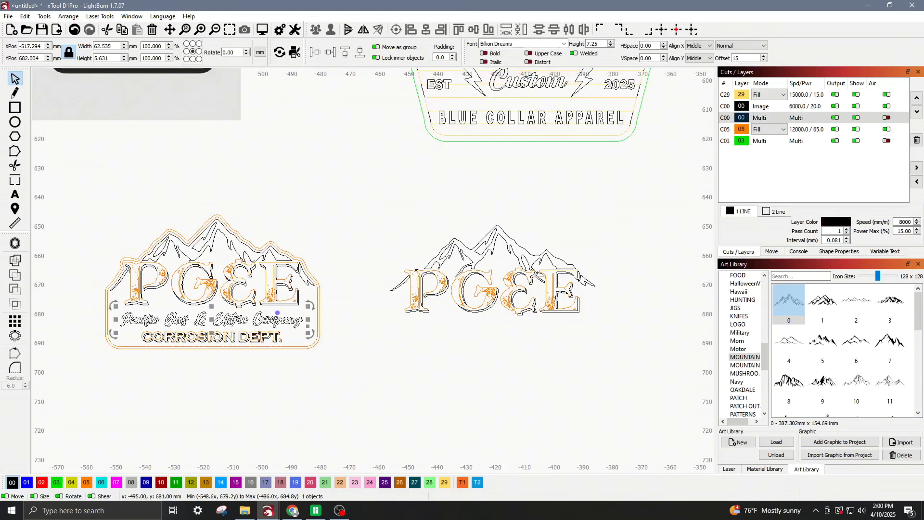
Duplicate the "Pacific Gas & Eletric Company" script line from the reference badge and centre the copy beneath the new PG&E lettering
right_click(276, 318)
click(310, 369)
shift+click(511, 305)
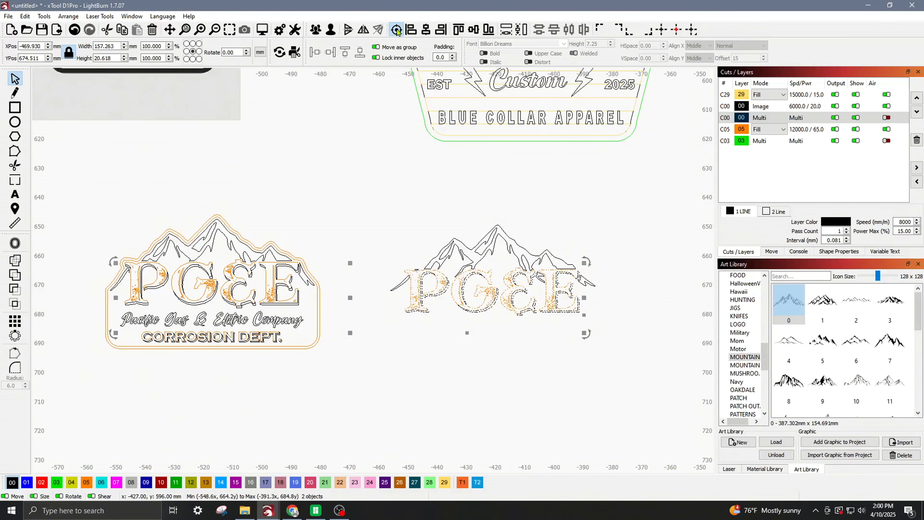
click(425, 30)
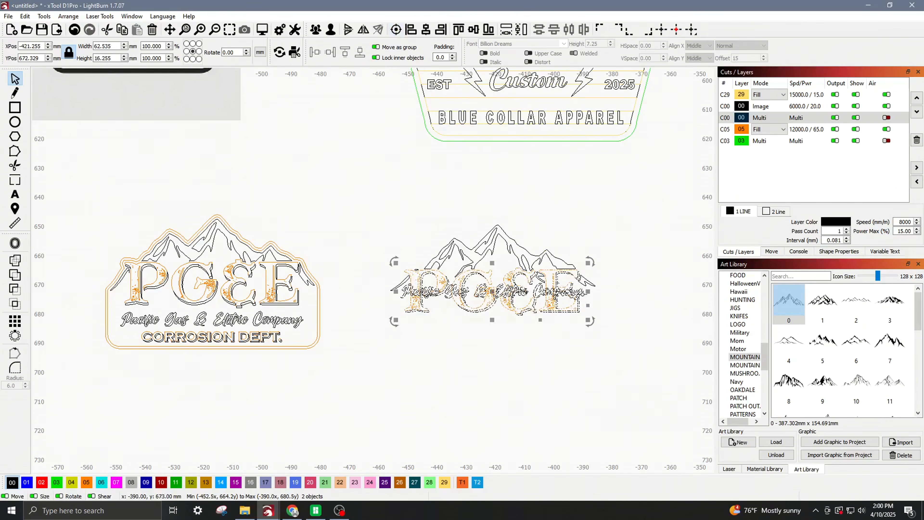
click(599, 303)
click(584, 291)
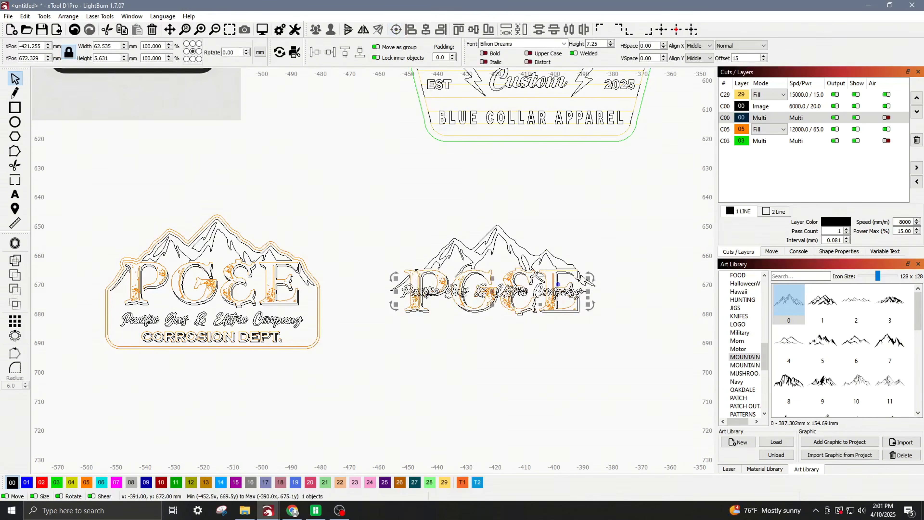
key(Down)
key(Down)
key(Down)
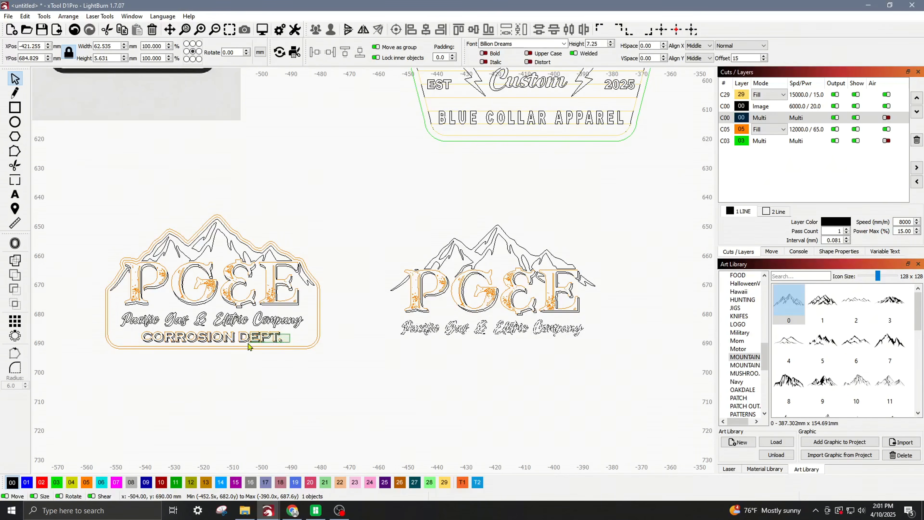
Duplicate the reference badge's "CORROSION DEPT." text and centre the copy beneath the new script line
click(249, 344)
right_click(268, 337)
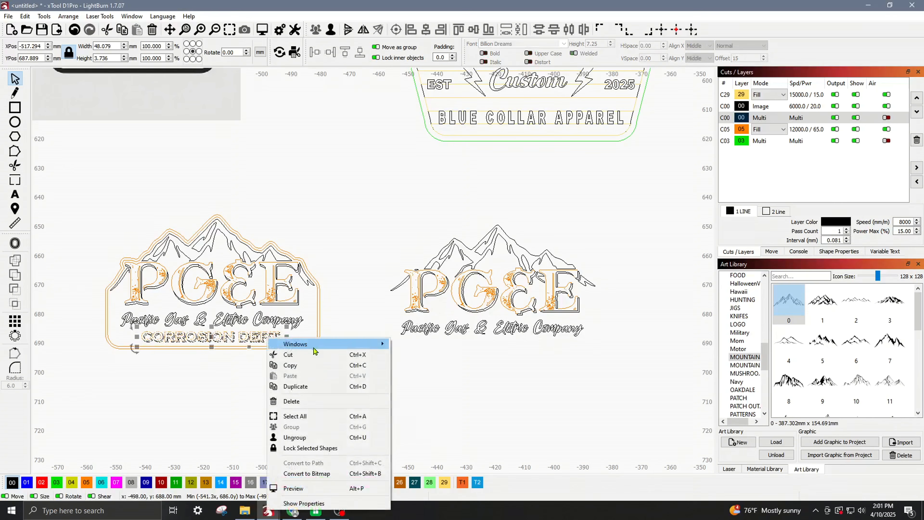
click(320, 386)
shift+click(458, 328)
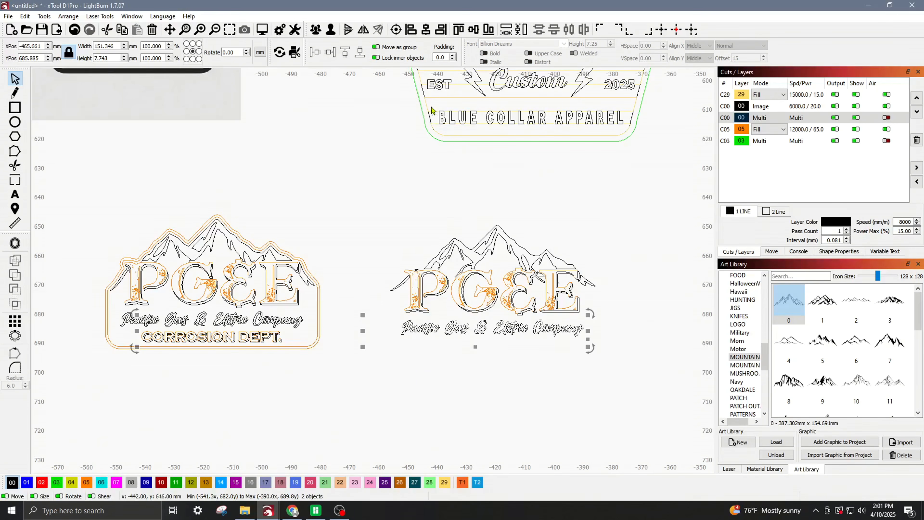
click(396, 30)
scroll(547, 324, up, 3)
scroll(547, 325, up, 3)
drag(574, 313, 554, 338)
scroll(553, 326, down, 4)
key(Down)
key(Down)
key(Down)
key(Down)
key(Down)
key(Down)
key(Down)
key(Down)
key(Down)
key(Down)
key(Down)
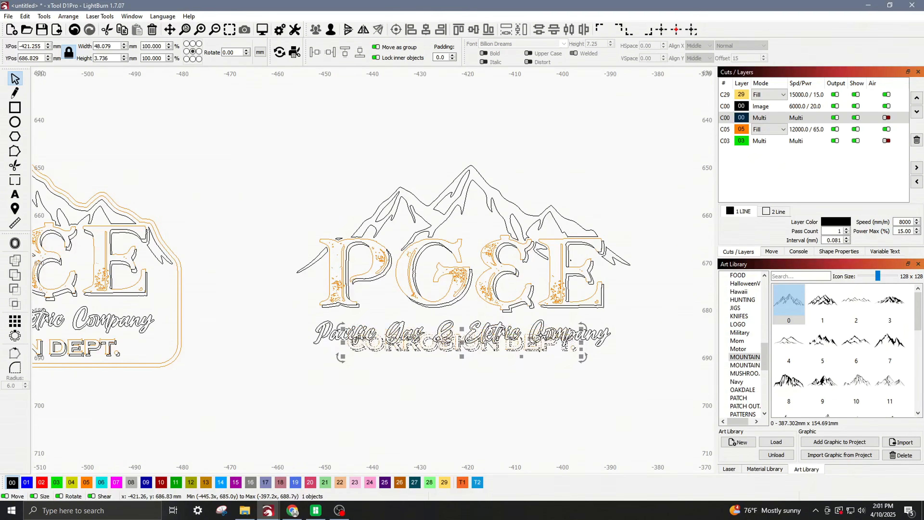
key(Down)
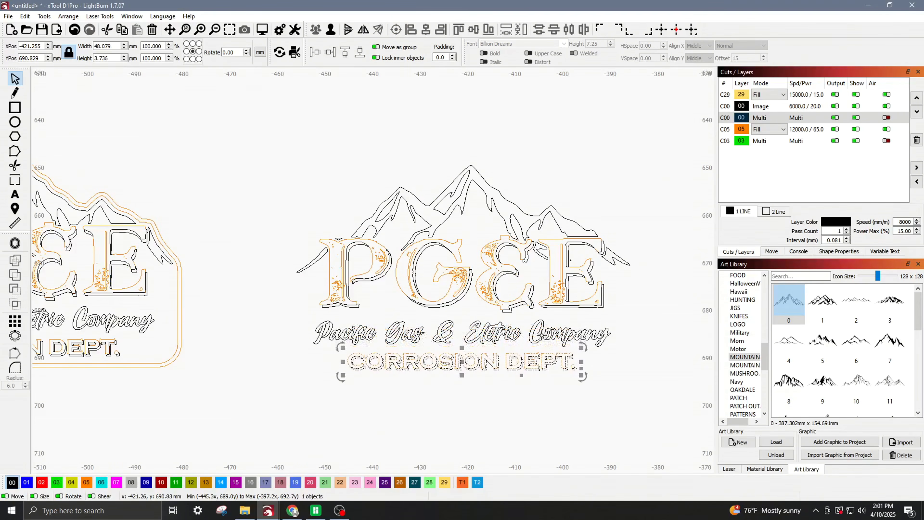
click(534, 393)
Lift the orange "CORROSION DEPT." text 5 mm off its black shadow and put it back in filled view
scroll(566, 393, up, 2)
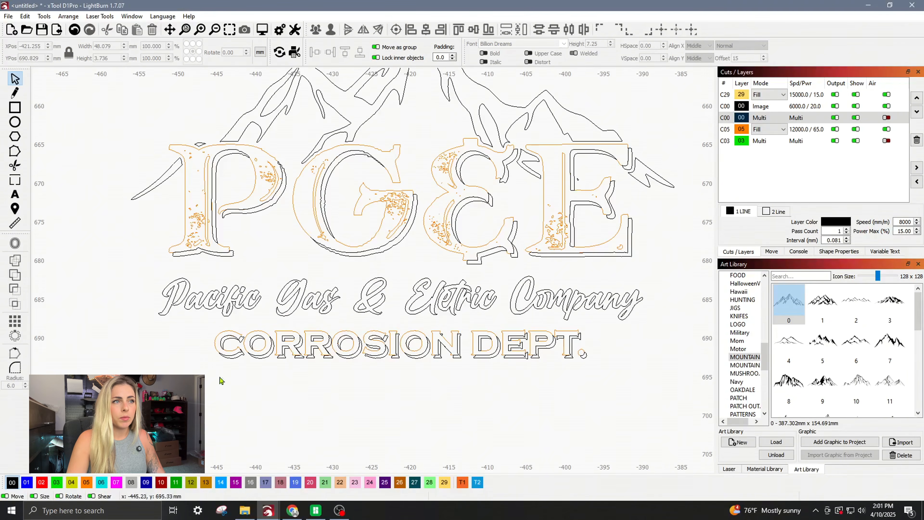
scroll(249, 352, up, 1)
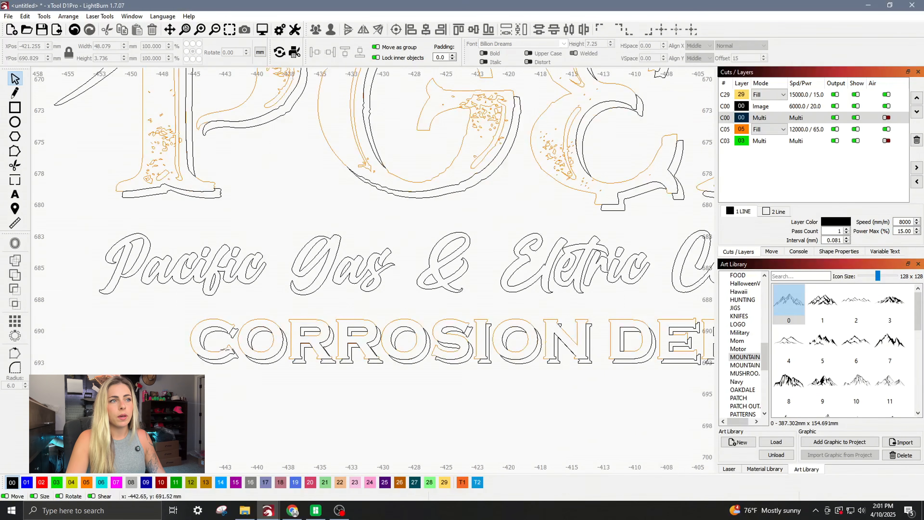
key(alt+shift+w)
click(216, 342)
key(Up)
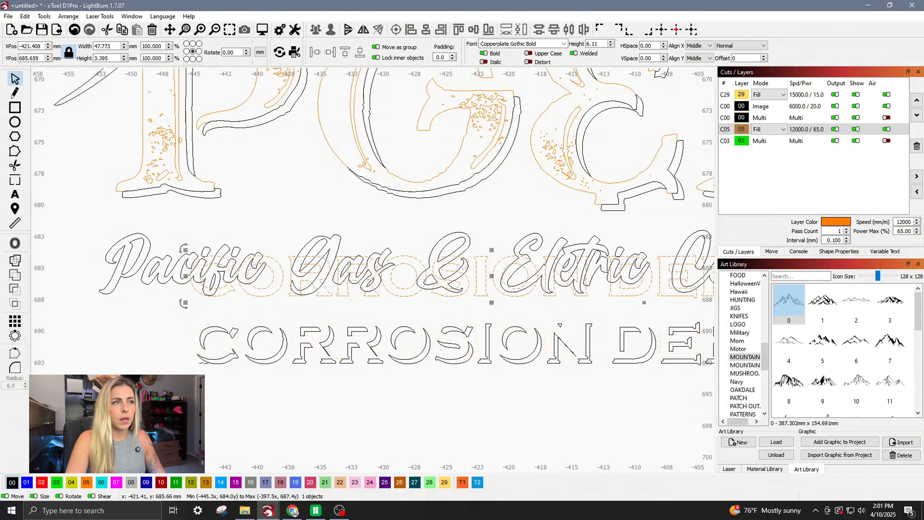
scroll(272, 344, down, 1)
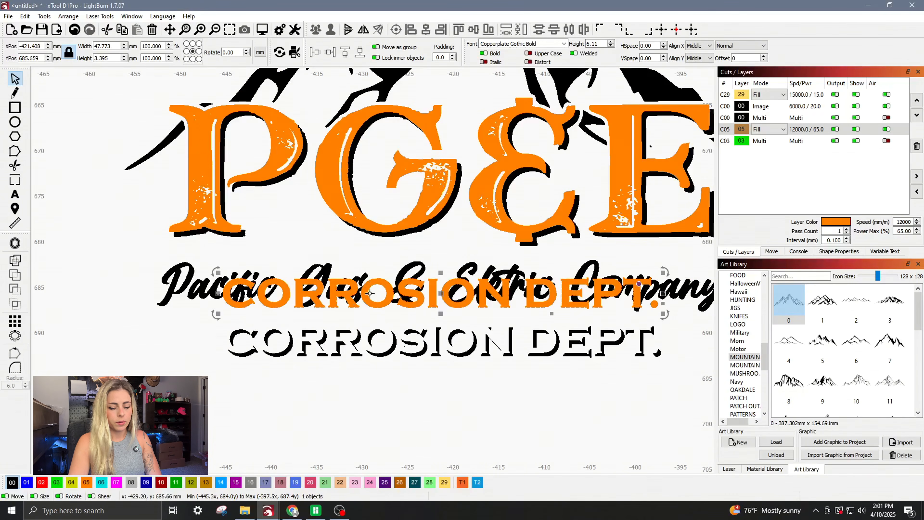
key(Down)
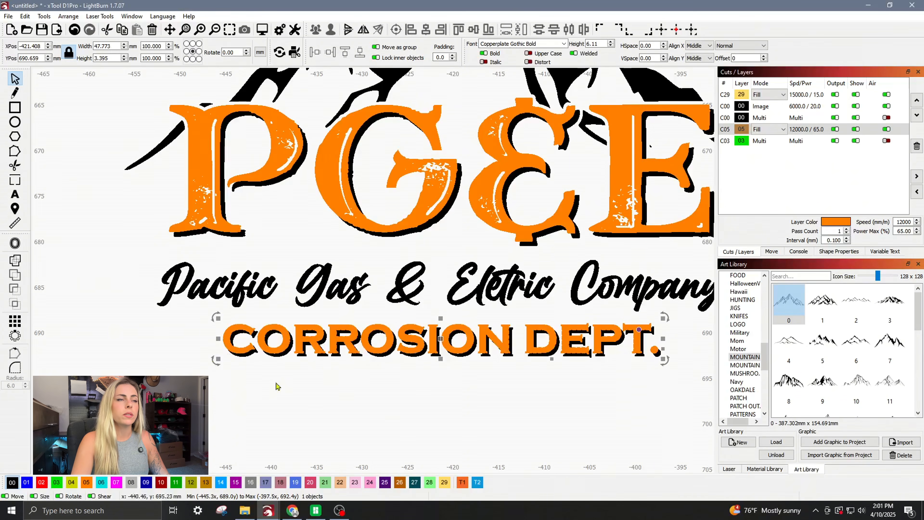
Offset the whole new PG&E artwork, mountains and both text lines included, outward by 0.6 mm
scroll(441, 293, down, 5)
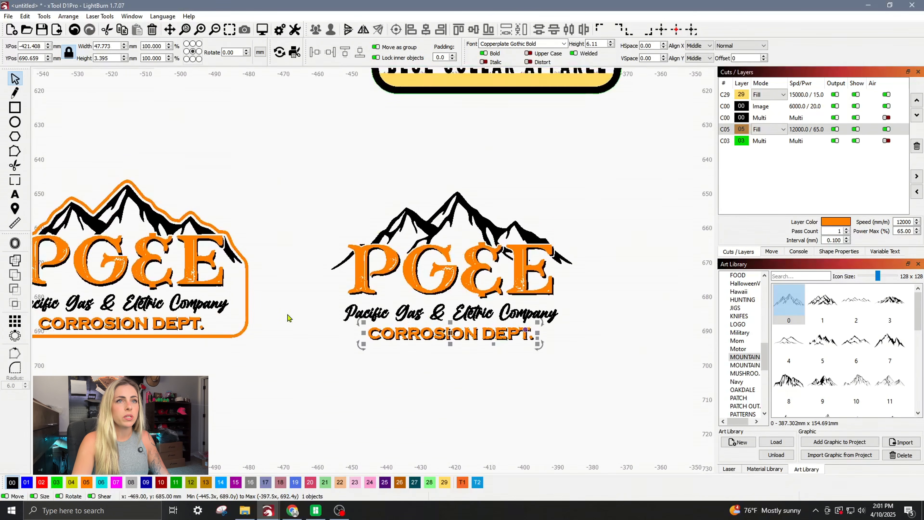
drag(597, 177, 304, 387)
key(alt+o)
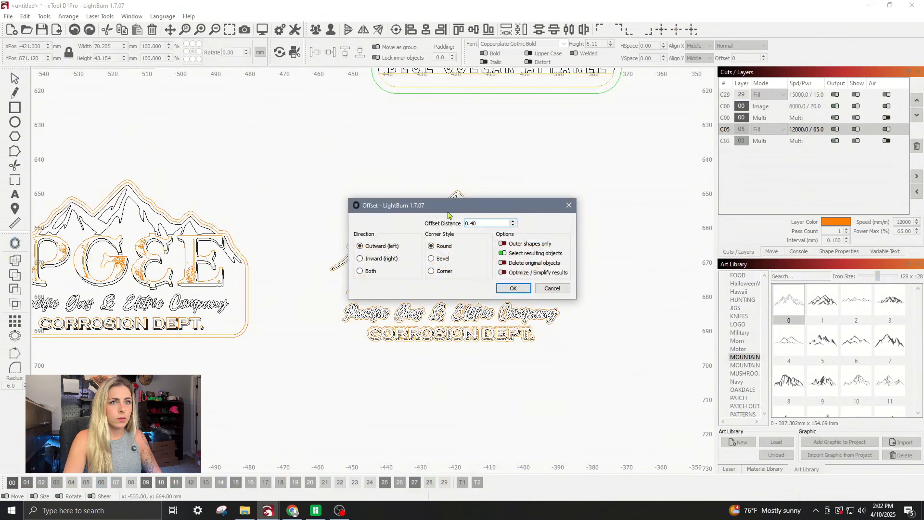
drag(448, 212, 206, 98)
double_click(252, 110)
text(0.6)
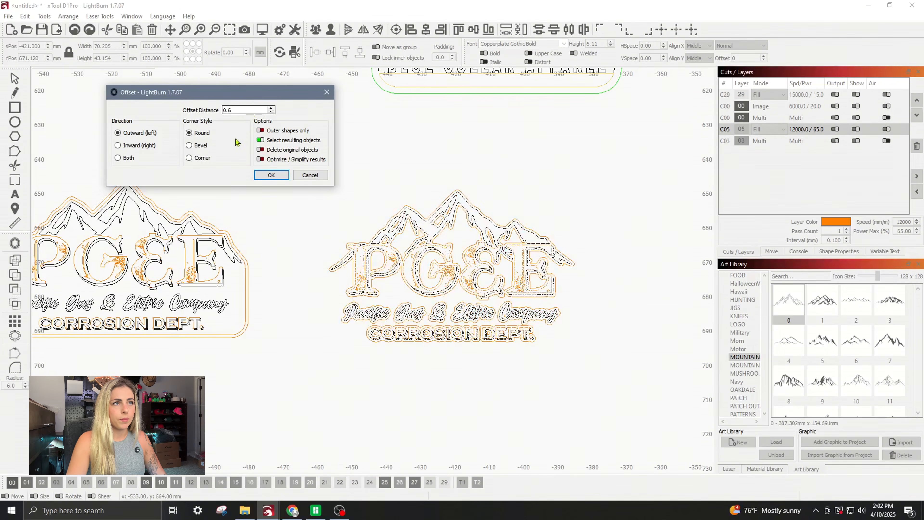
click(271, 175)
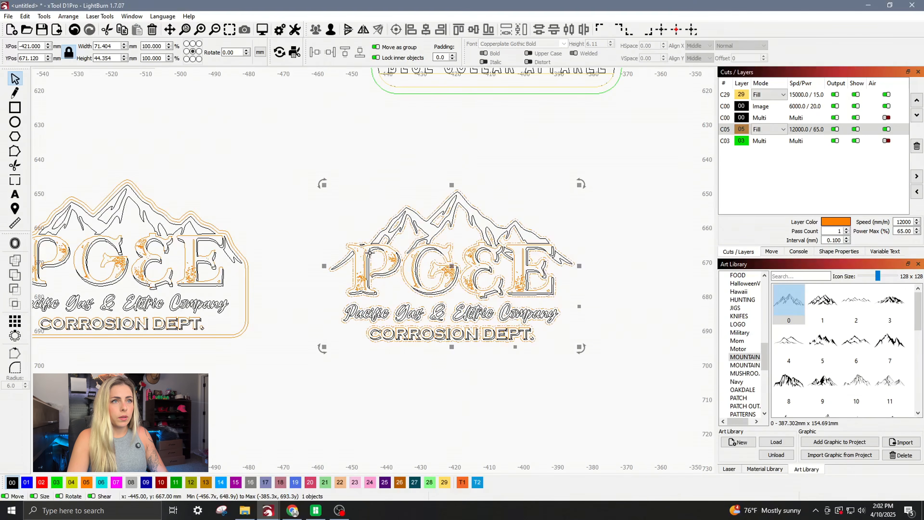
Move the new offset outline 85 mm to the right, clear of the artwork
scroll(370, 252, down, 2)
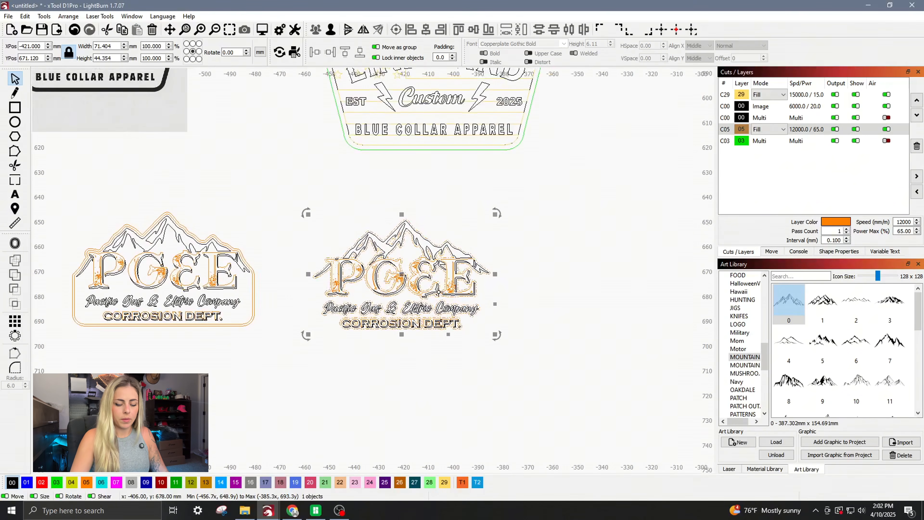
key(Right)
key(Right)
key(Right)
key(Right)
key(Right)
key(Right)
key(Right)
key(Right)
key(Right)
key(Right)
key(Right)
key(Right)
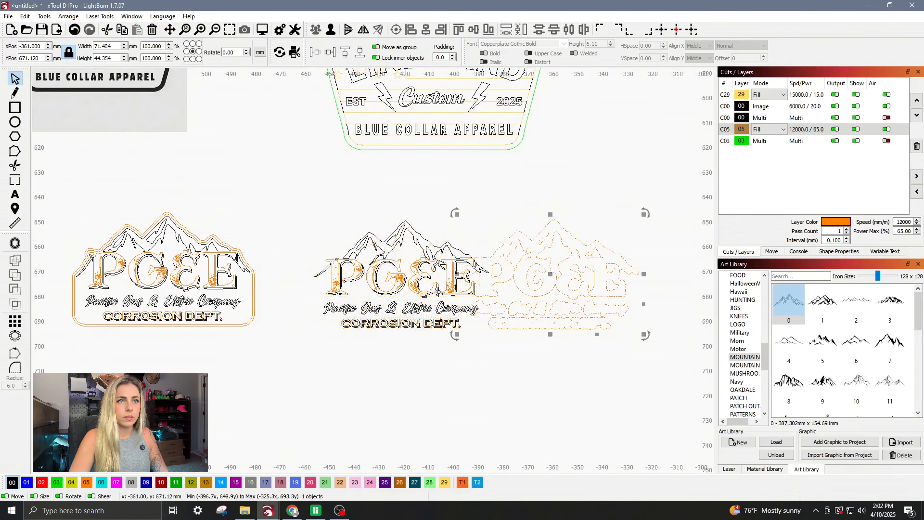
key(Right)
key(Right)
key(Right)
key(Right)
key(Right)
Break the offset outline's path at the outermost tip of the mountain slope on each side
drag(559, 290, 482, 293)
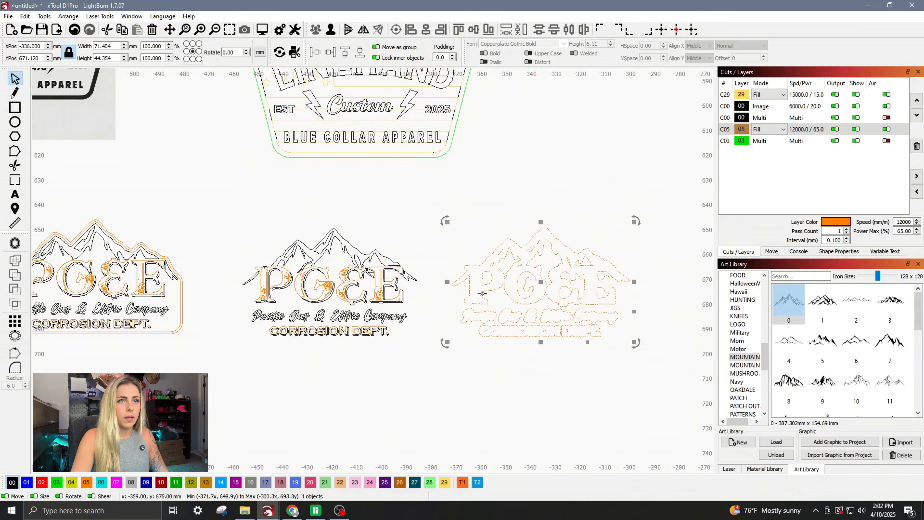
click(332, 31)
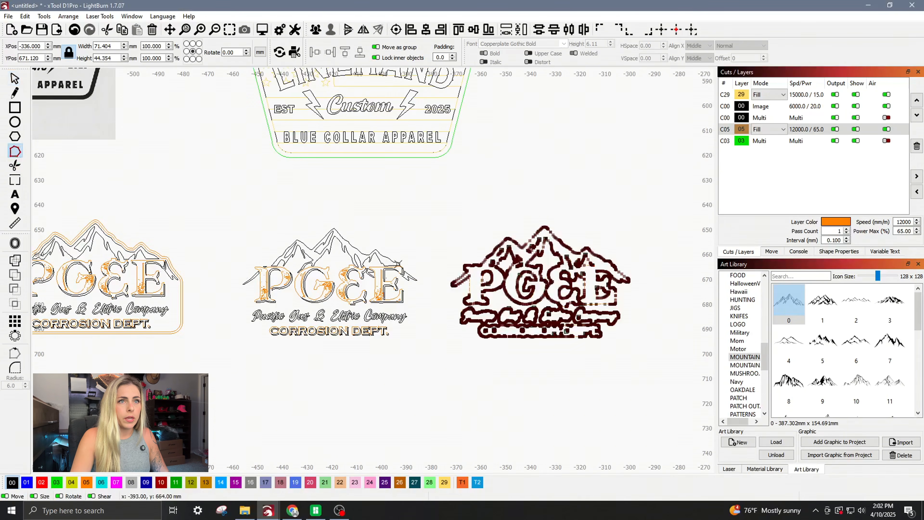
drag(270, 276, 416, 270)
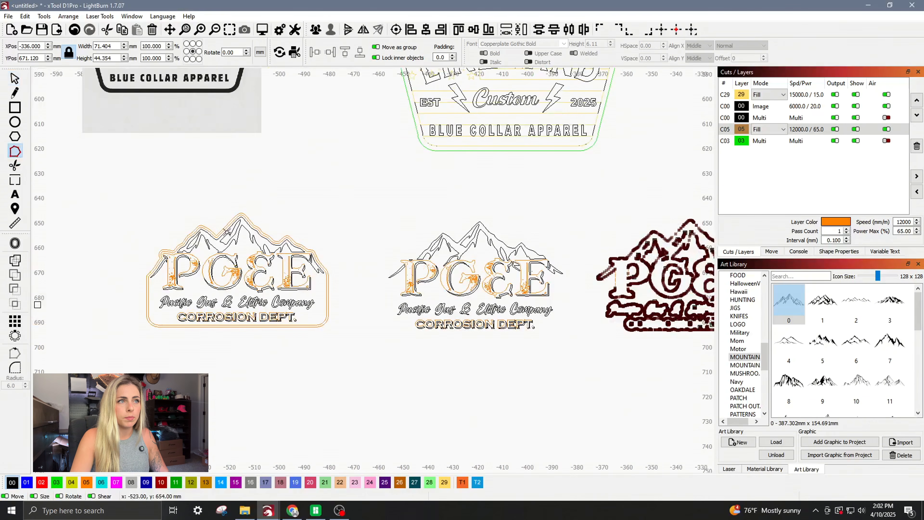
scroll(567, 296, up, 6)
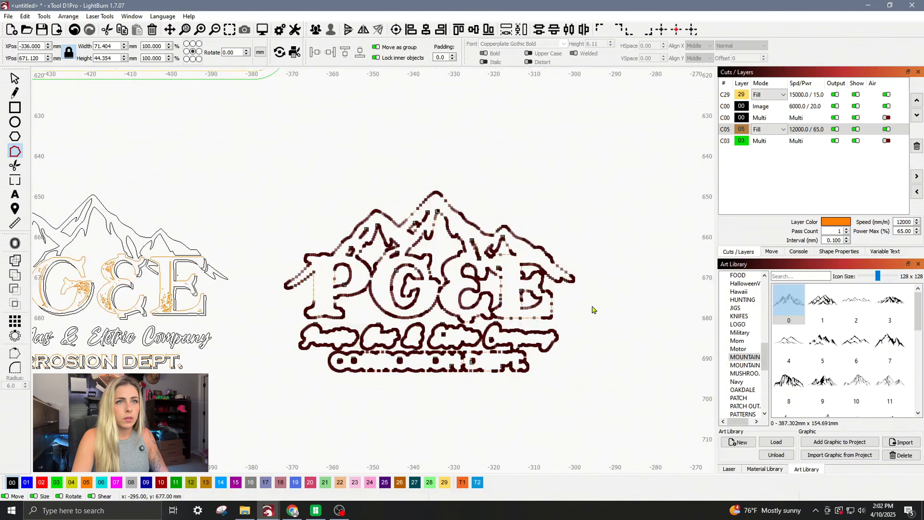
scroll(597, 267, up, 7)
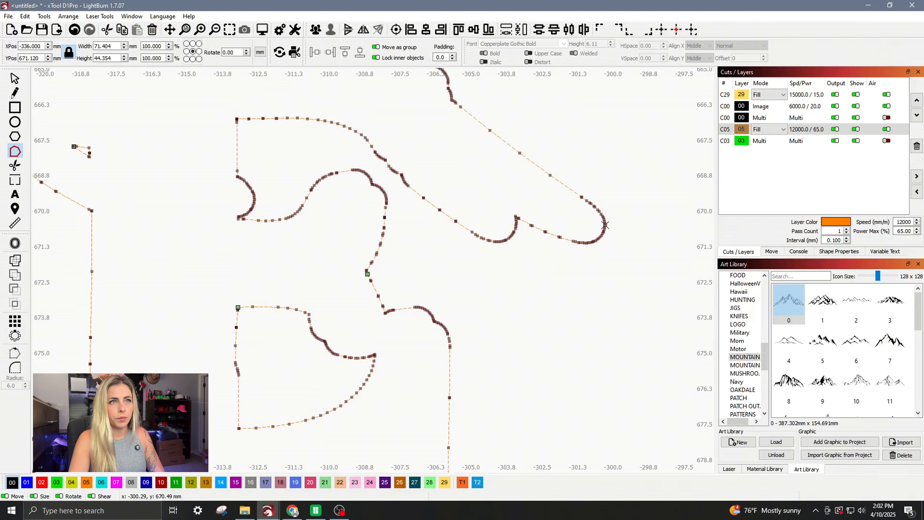
scroll(604, 225, down, 8)
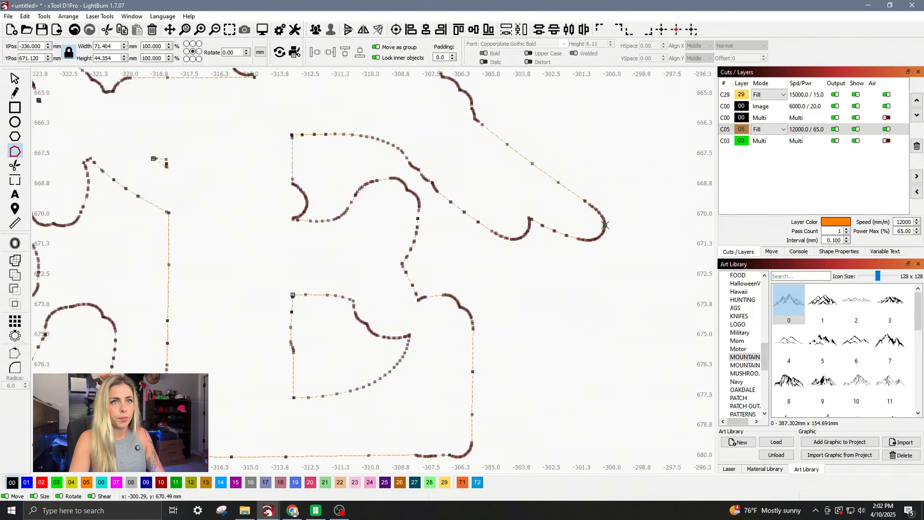
scroll(157, 252, up, 5)
scroll(156, 252, up, 5)
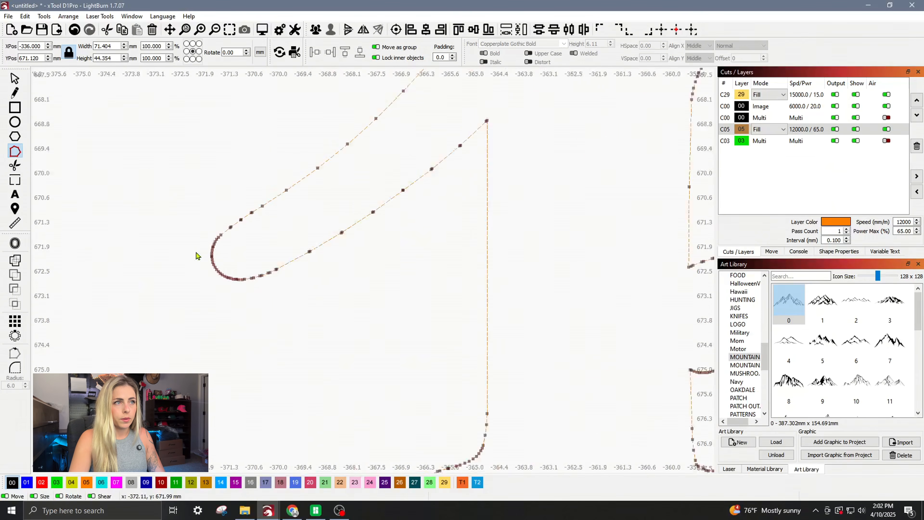
scroll(241, 269, down, 10)
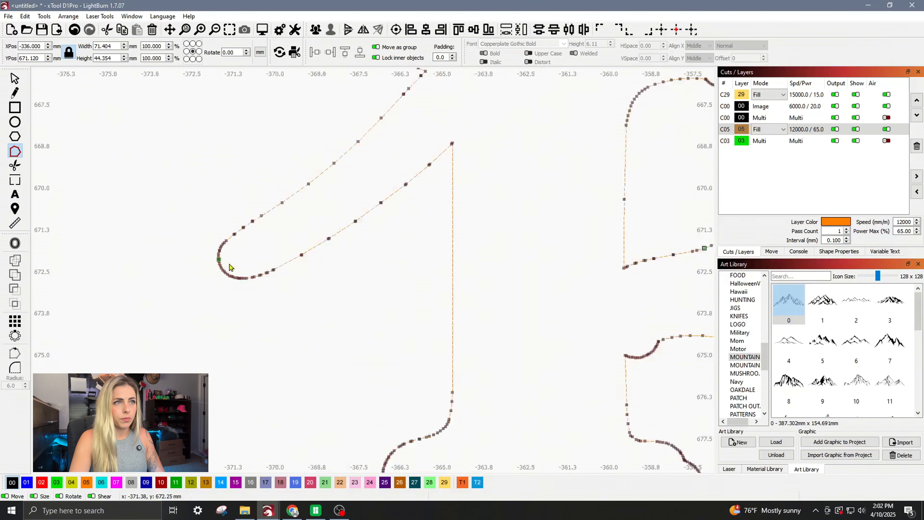
Move the separated mountain ridge outline 85 mm left, back over the artwork, and delete the rest of the offset
click(14, 78)
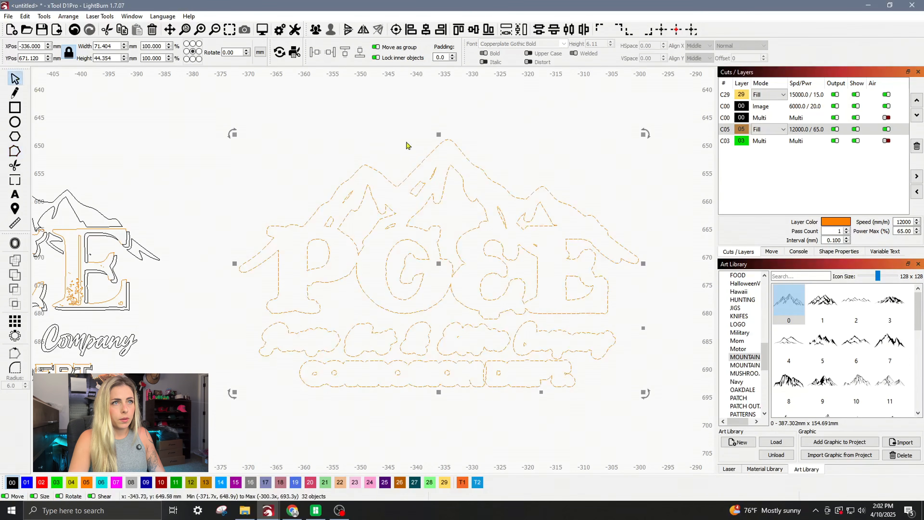
scroll(440, 155, down, 3)
drag(524, 198, 542, 205)
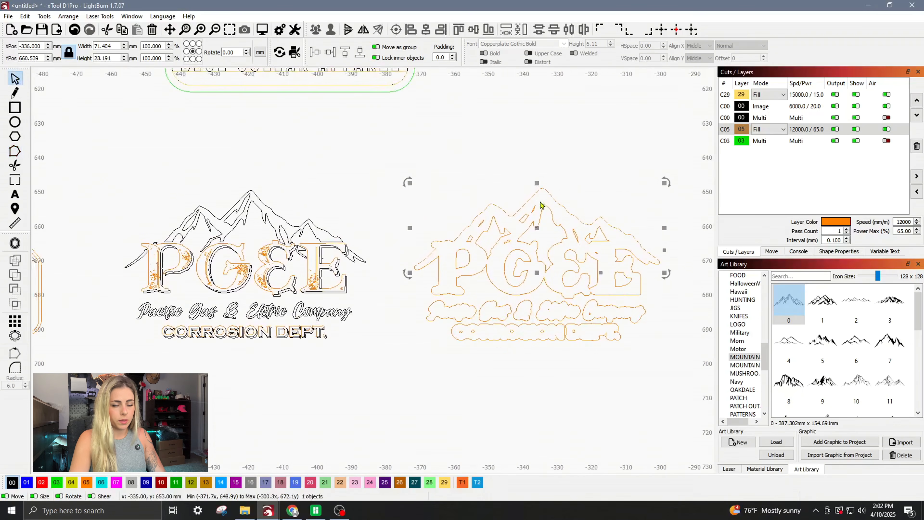
key(Left)
key(Left)
key(Left)
key(Left)
key(Left)
key(Left)
key(Left)
key(Left)
key(Left)
key(Left)
key(Left)
key(Left)
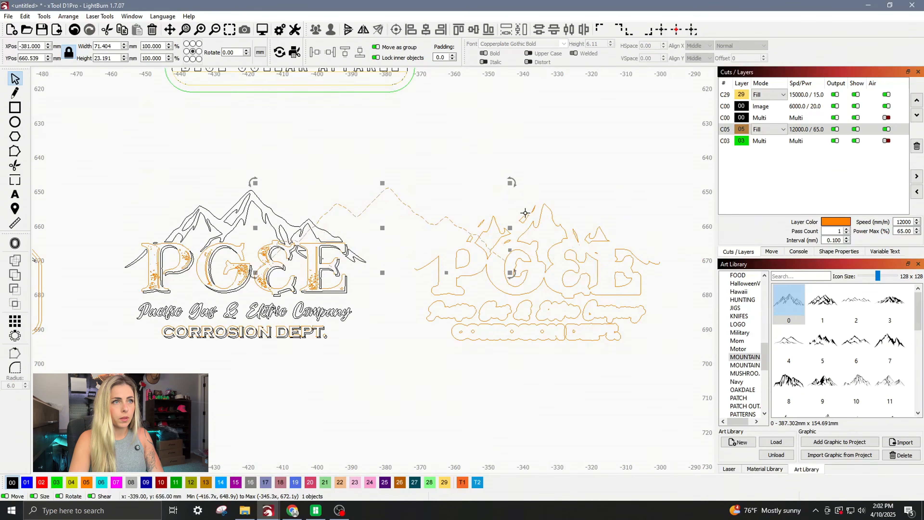
key(Left)
key(Left)
key(Left)
key(Left)
key(Left)
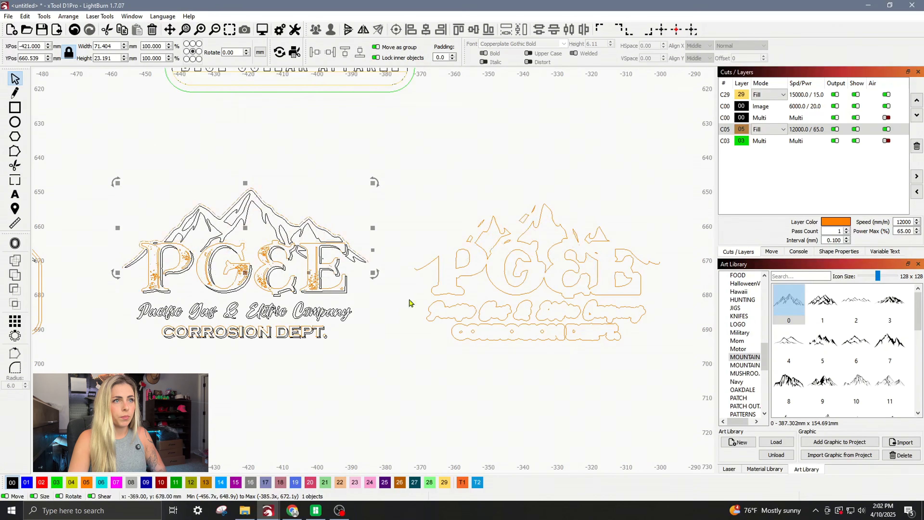
drag(408, 345, 666, 190)
key(Delete)
Draw a rectangle about 75 × 29 mm around the lower PG&E lettering and both text lines, on orange layer 05
drag(306, 338, 546, 316)
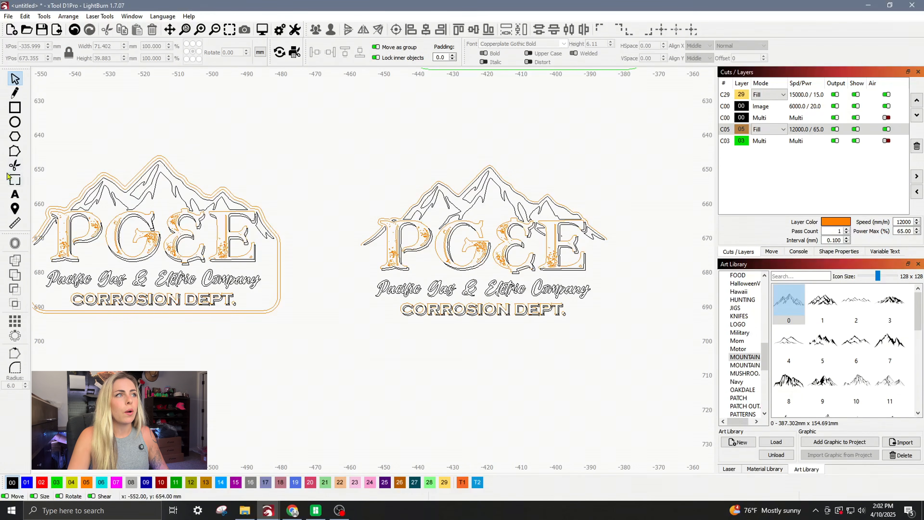
click(15, 110)
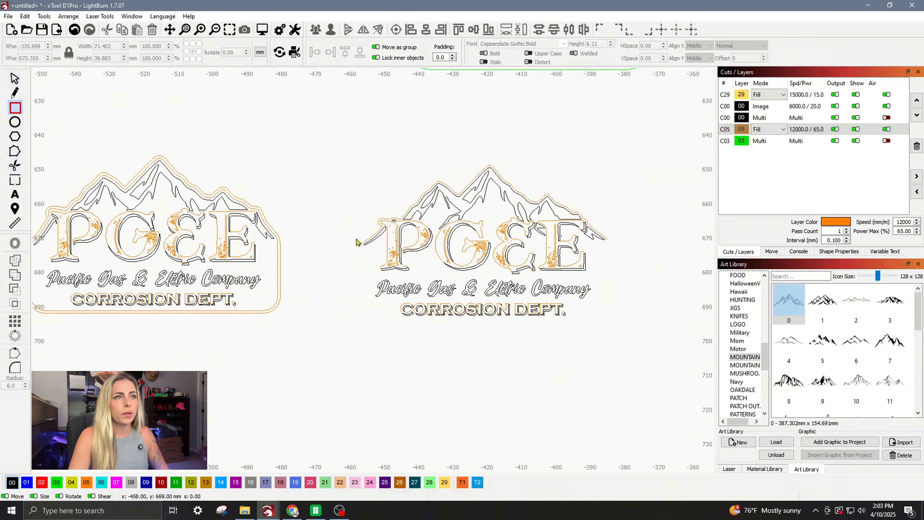
drag(357, 235, 615, 333)
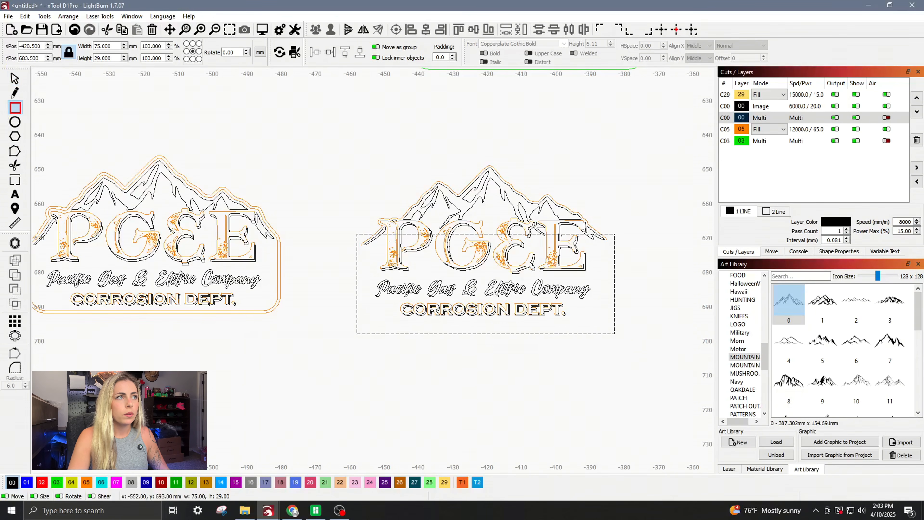
click(14, 78)
click(86, 482)
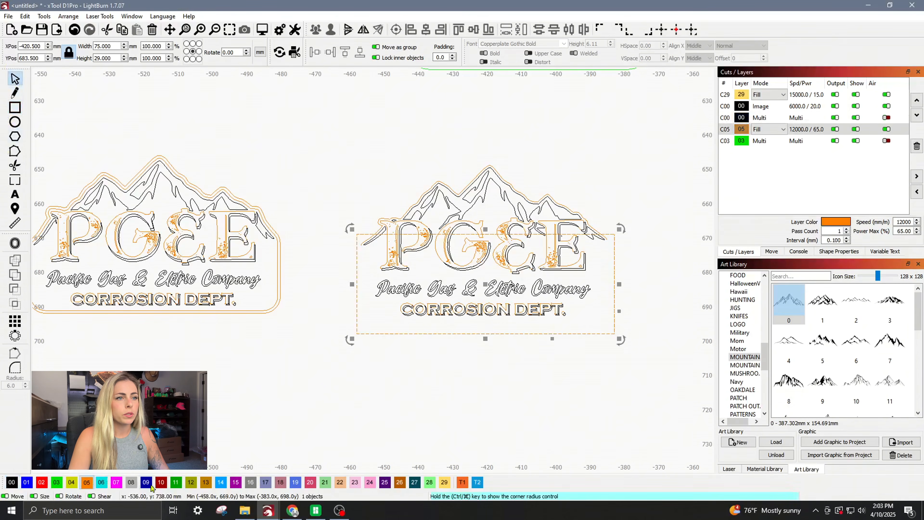
Resize the rectangle to about 71.7 × 30.9 mm to meet the ridge outline's ends, and round its corners
scroll(614, 281, up, 1)
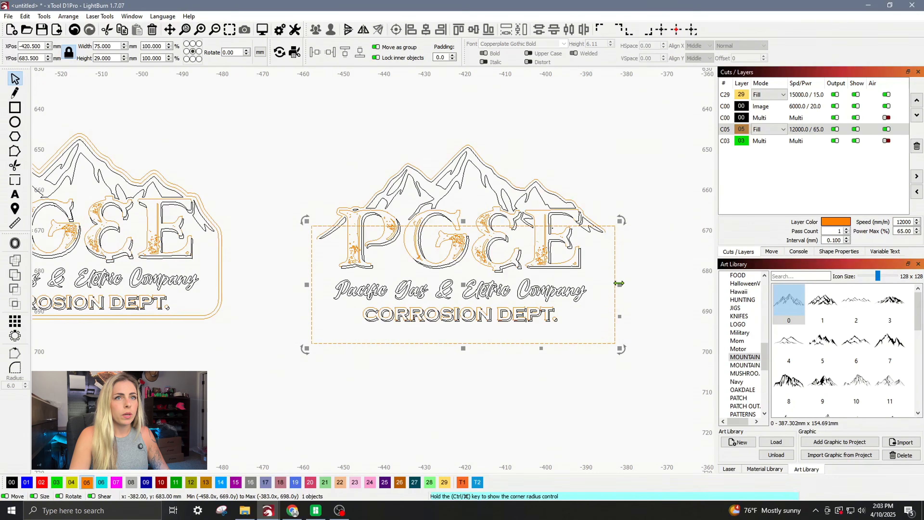
drag(619, 282, 611, 283)
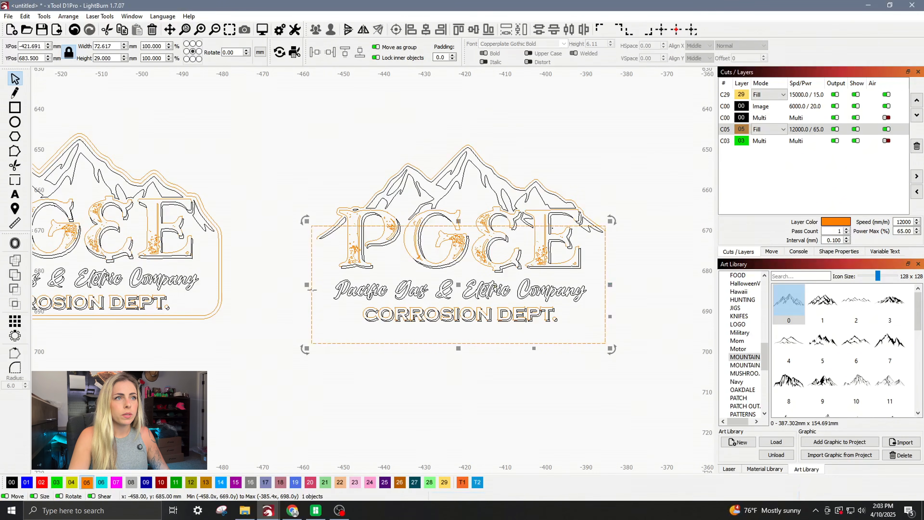
drag(306, 285, 310, 285)
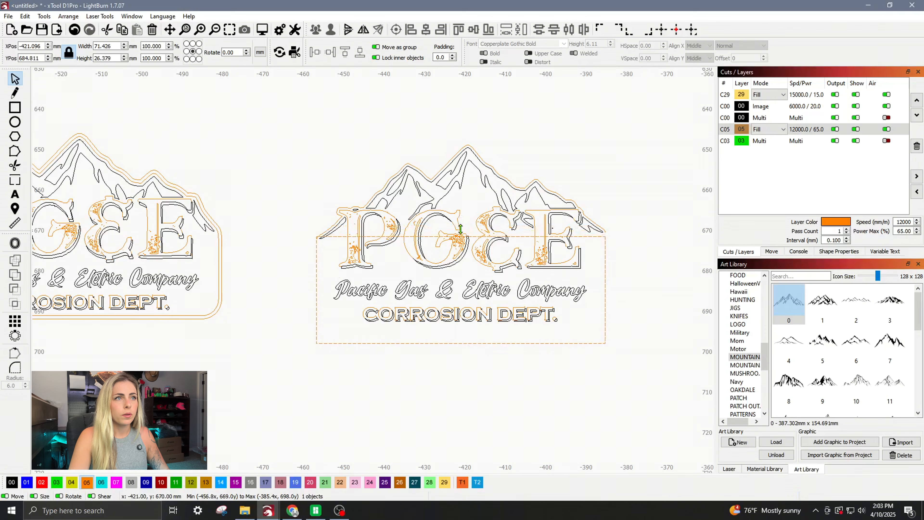
drag(461, 223, 461, 224)
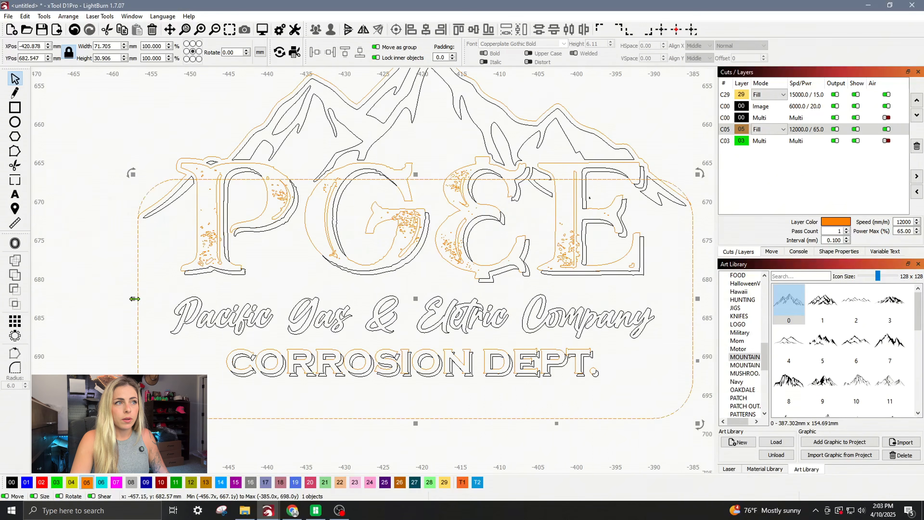
Convert the rounded rectangle to an editable path
scroll(244, 286, down, 1)
scroll(343, 300, down, 2)
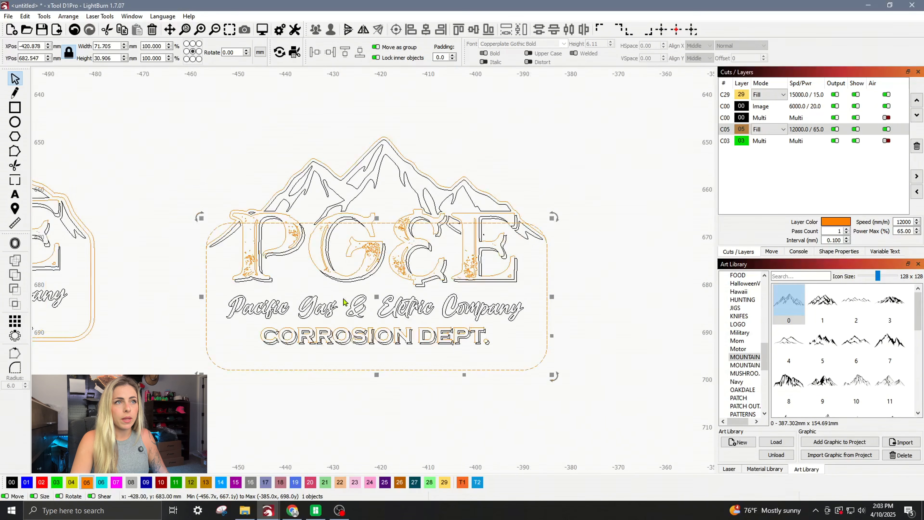
right_click(302, 287)
click(356, 412)
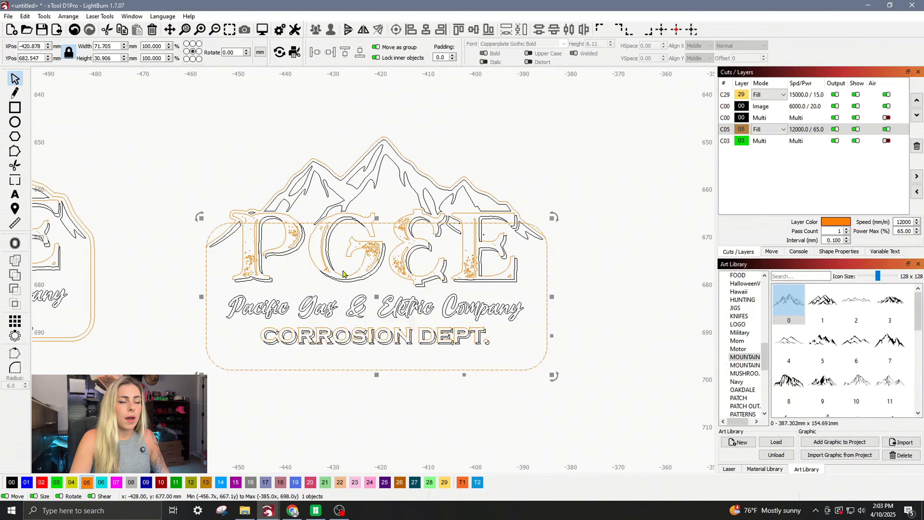
Delete the rounded rectangle's top edge and both upper corner curves, leaving only its sides and bottom
click(15, 151)
scroll(213, 258, up, 5)
scroll(214, 255, up, 2)
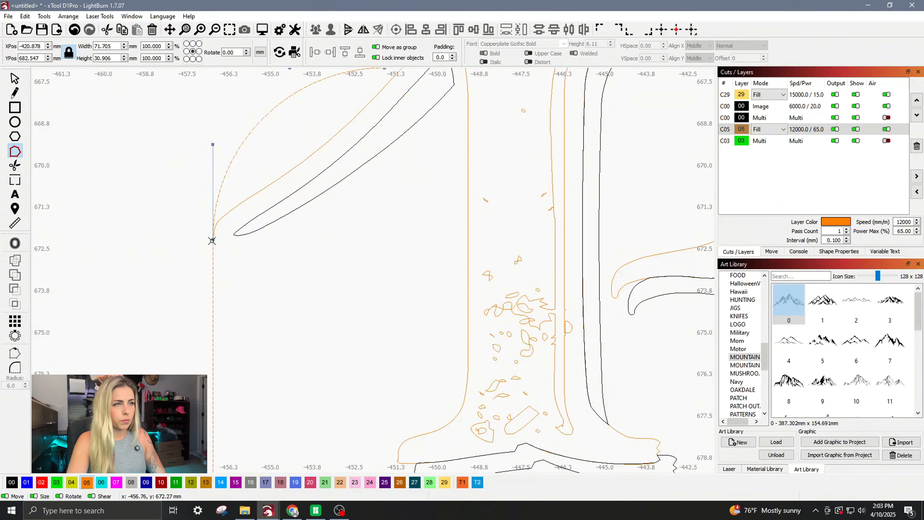
scroll(219, 243, down, 8)
scroll(531, 271, up, 5)
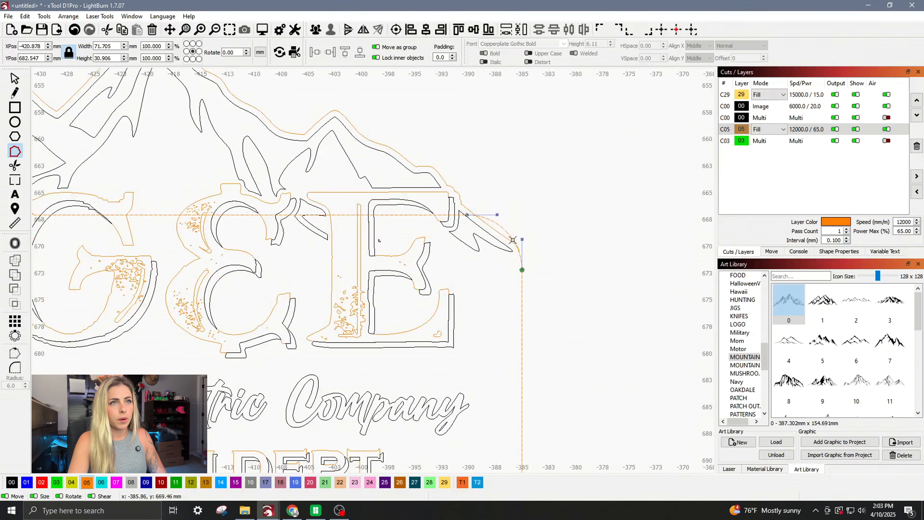
click(505, 230)
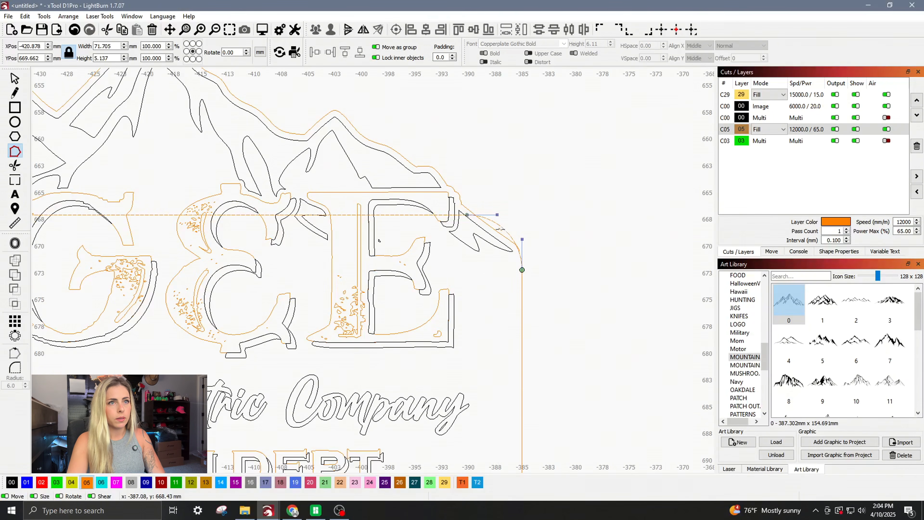
key(Delete)
Delete the last few nodes at the right-hand end of the mountain ridge outline
click(522, 275)
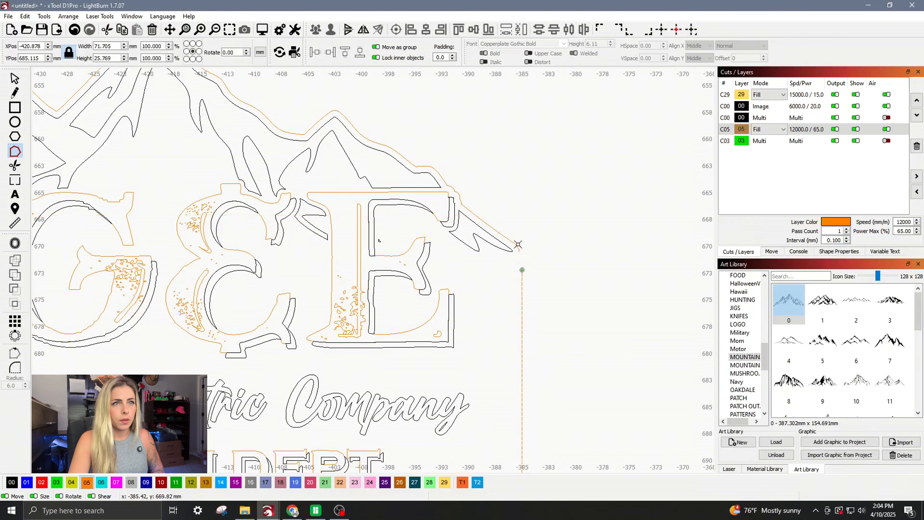
click(519, 245)
scroll(519, 242, up, 5)
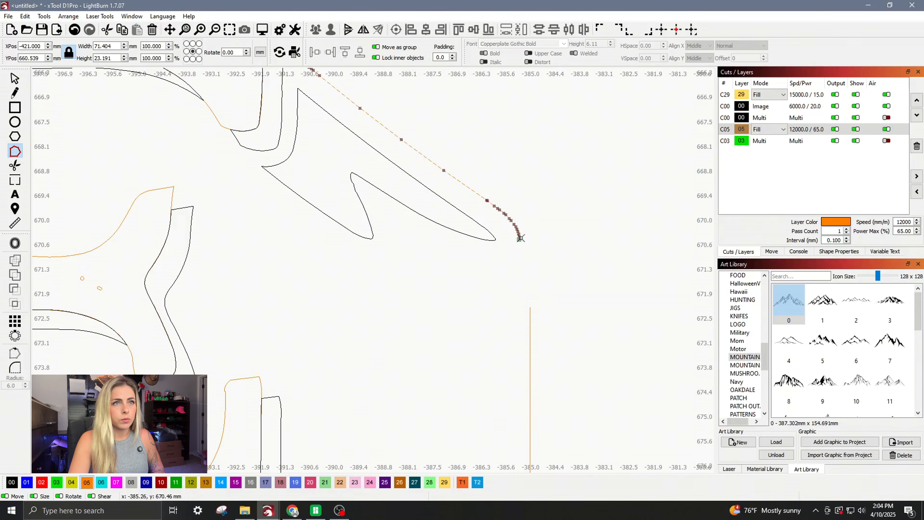
scroll(521, 235, up, 4)
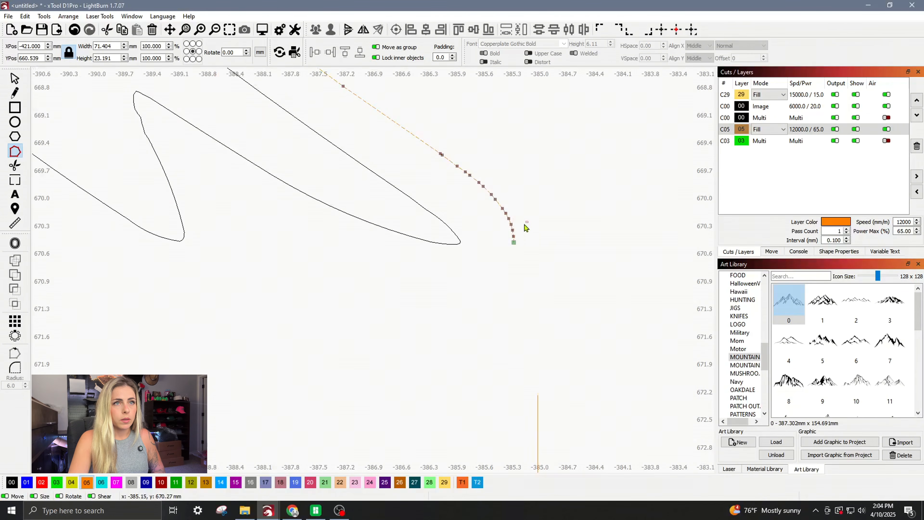
drag(527, 221, 498, 263)
key(Delete)
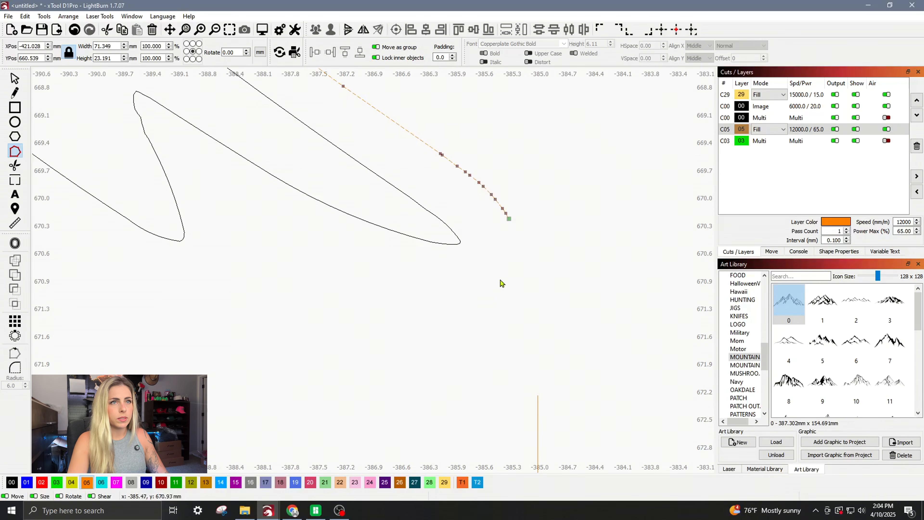
Join the ridge outline's right end to the top of the border's right side and bend the connection into a smooth curve
drag(509, 220, 538, 396)
drag(511, 237, 538, 315)
scroll(539, 360, down, 2)
click(15, 79)
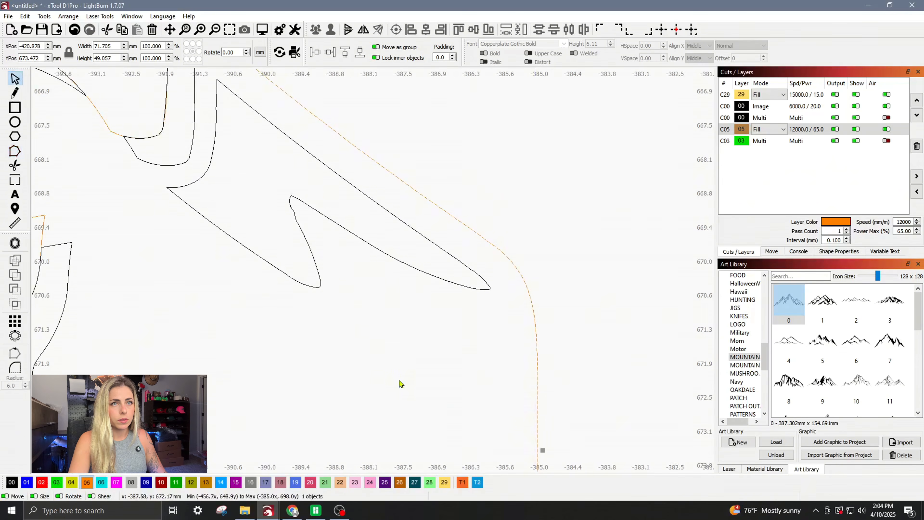
Delete the ridge outline's last nodes at its left end and join it to the border's left side with a smooth curve
scroll(447, 368, down, 2)
scroll(503, 404, down, 3)
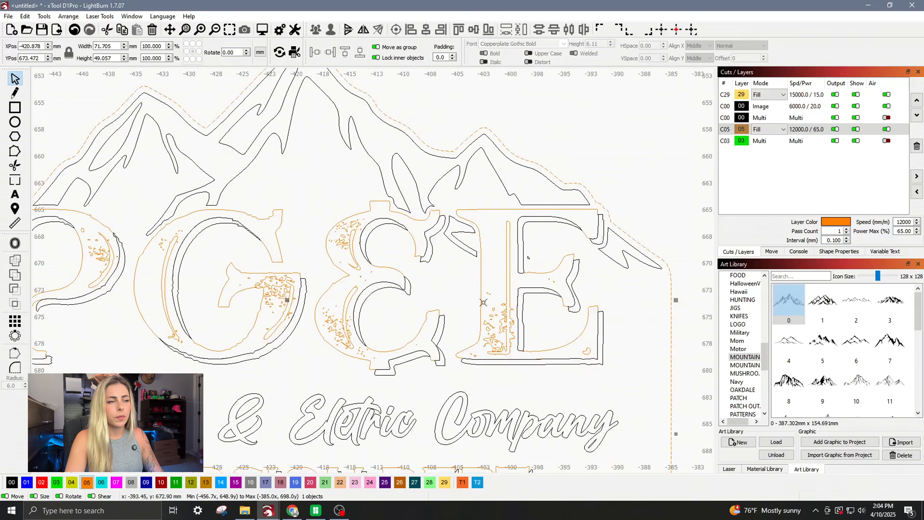
scroll(245, 289, up, 6)
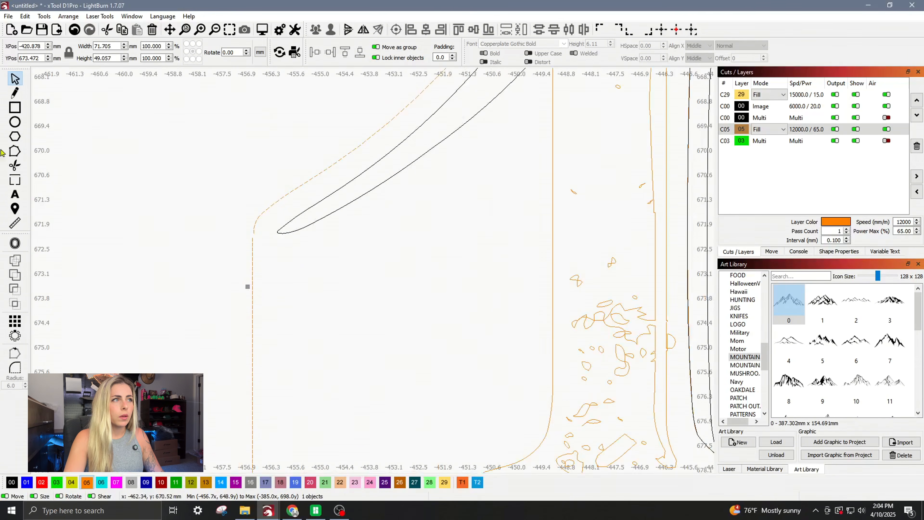
click(15, 152)
scroll(233, 249, up, 5)
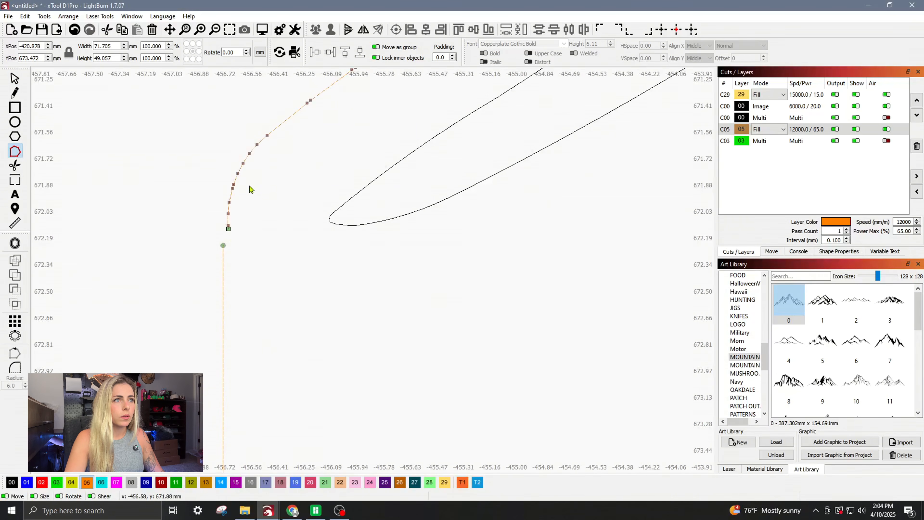
drag(252, 182, 211, 230)
drag(253, 178, 208, 234)
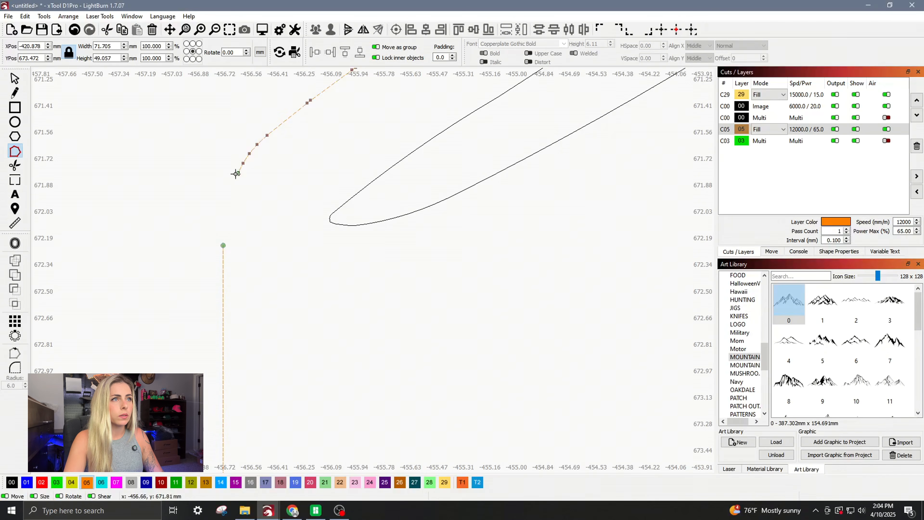
click(223, 245)
drag(239, 180, 232, 190)
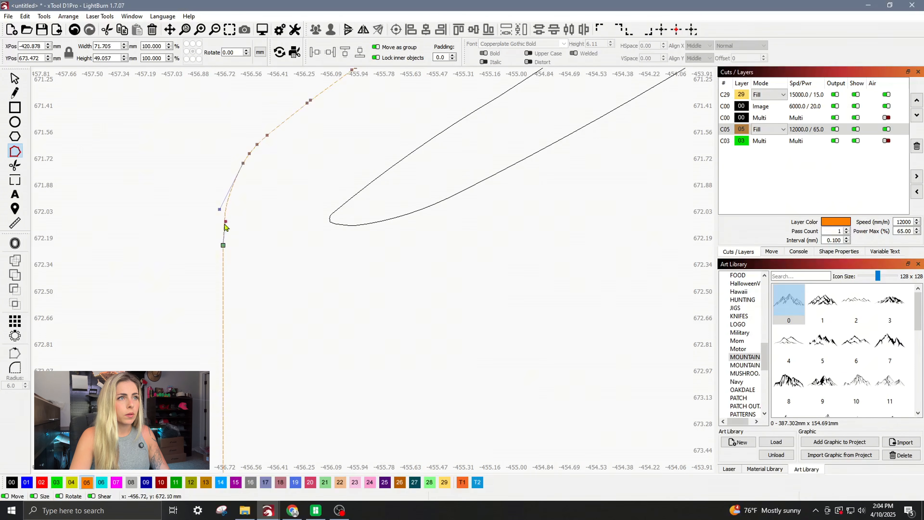
Move the mountain badge border's bottom edge and both lower corner curves up 3 mm, leaving the ridge in place
click(21, 81)
scroll(227, 293, down, 10)
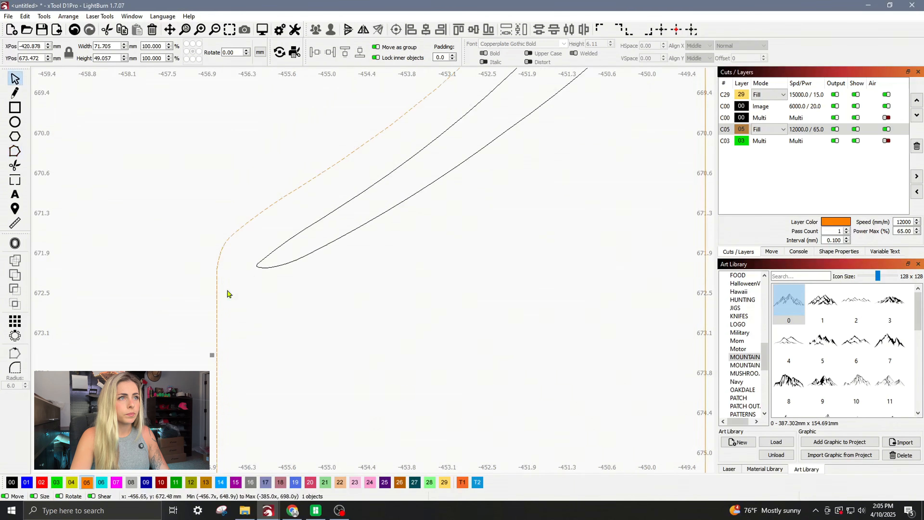
scroll(352, 360, down, 3)
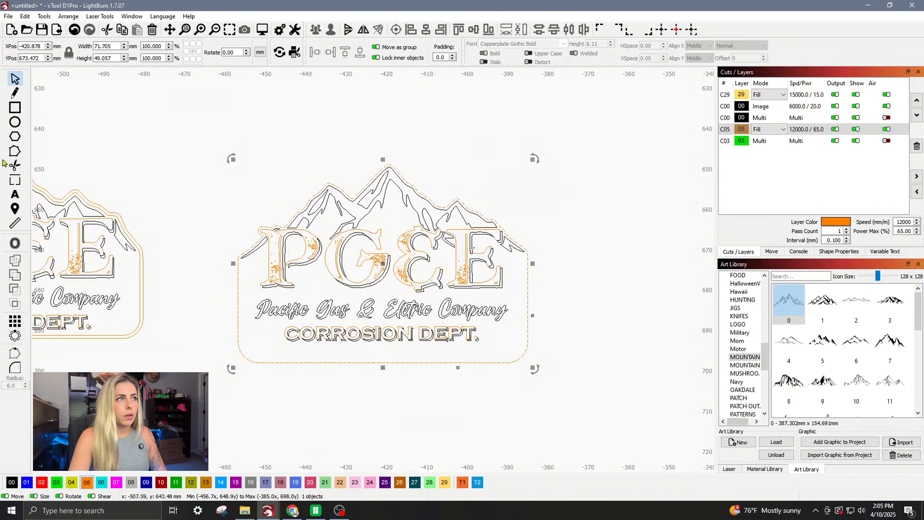
click(15, 151)
drag(324, 362, 181, 399)
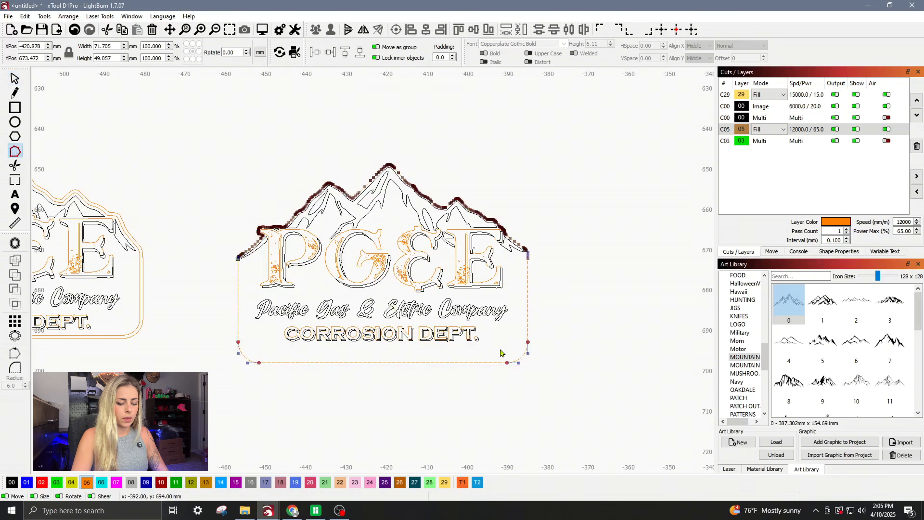
key(Up)
key(Up)
key(Up)
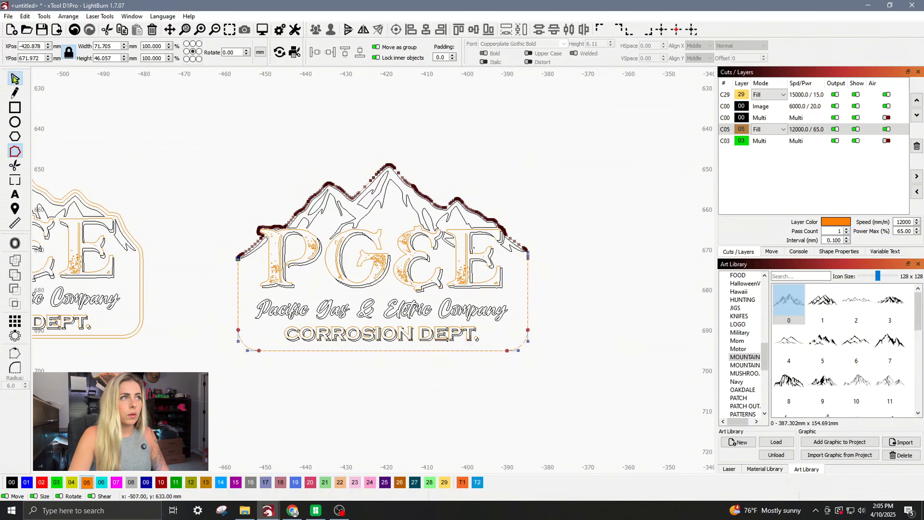
key(Escape)
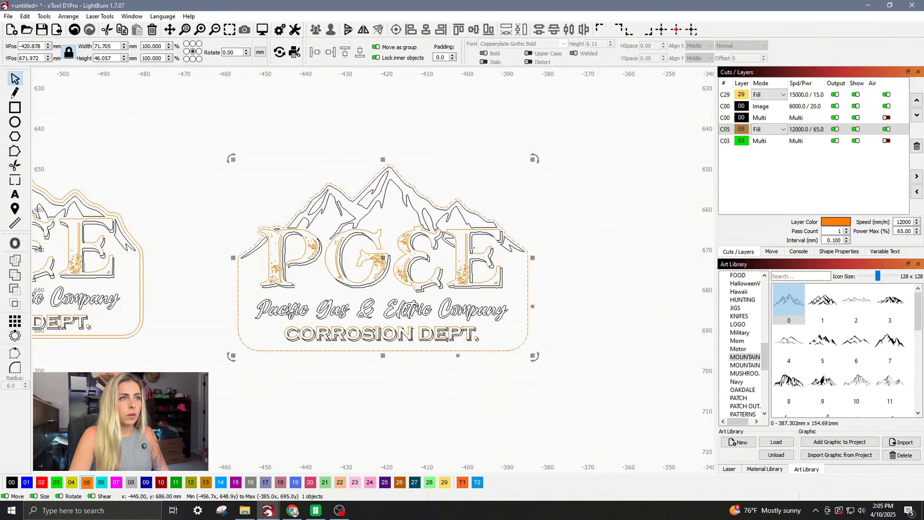
Offset the mountain badge border outward by 0.60 mm with round corners, keeping the original outline
click(14, 244)
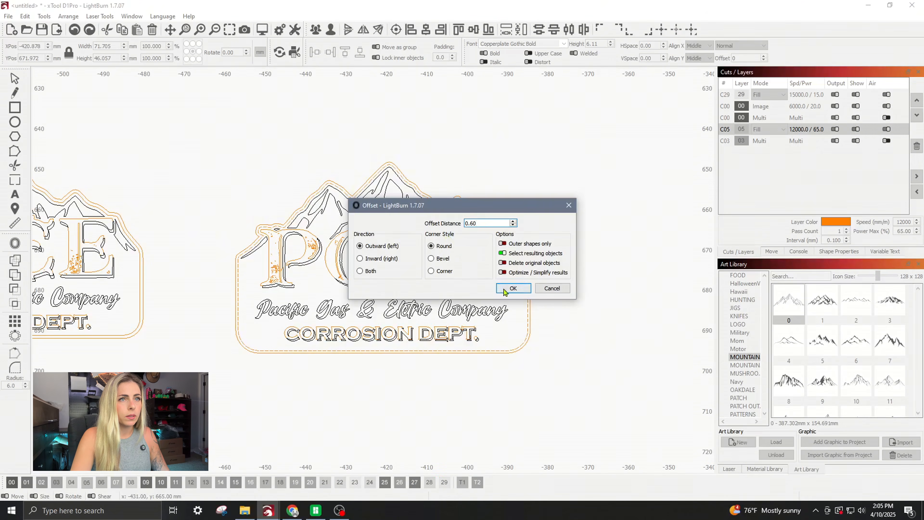
click(512, 289)
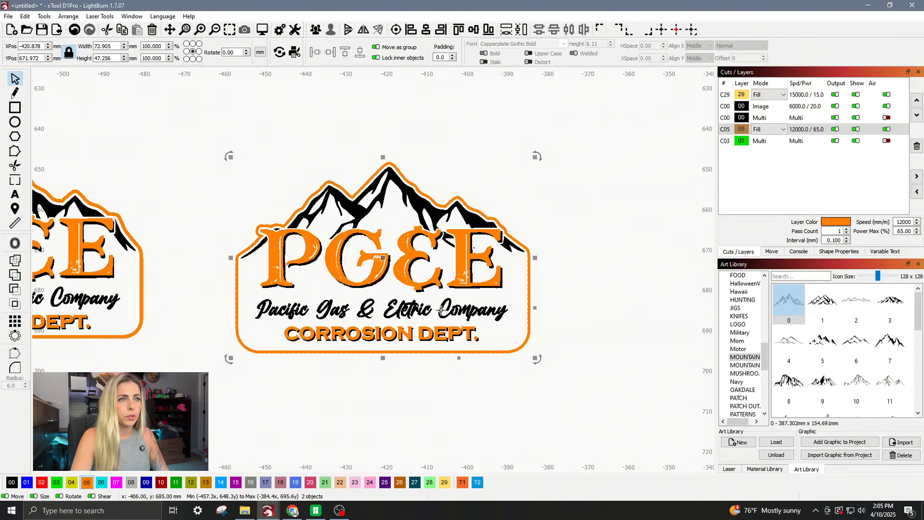
scroll(441, 310, down, 2)
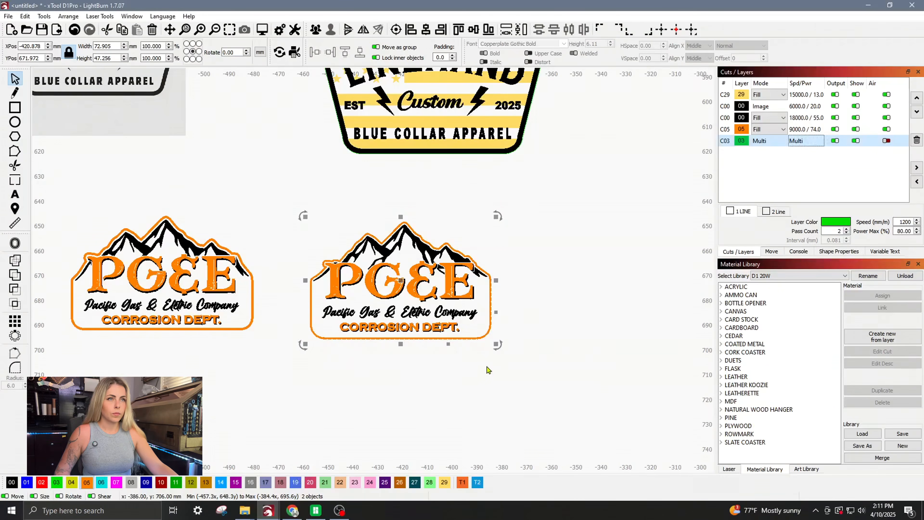
Deselect the badge border and review the cut settings of the C29 and C00 fill layers
click(501, 369)
drag(501, 369, 584, 355)
scroll(584, 355, down, 3)
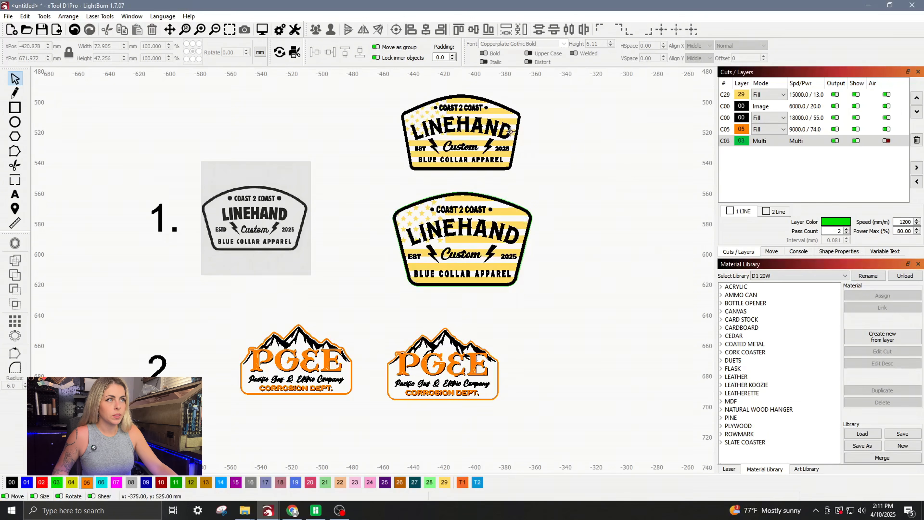
double_click(810, 96)
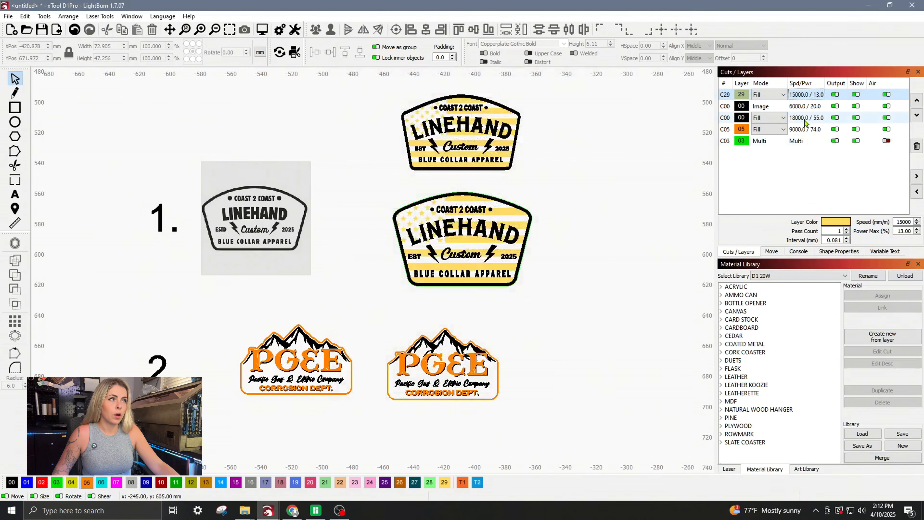
double_click(806, 120)
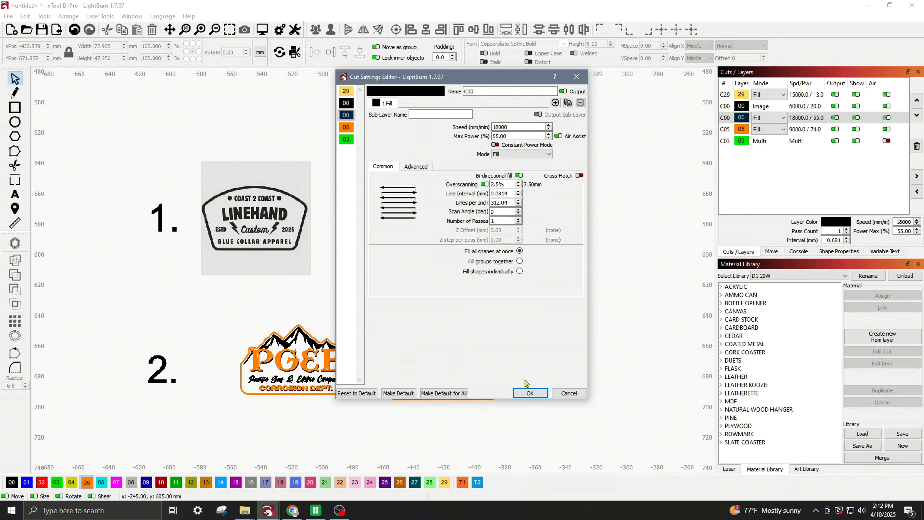
click(530, 394)
Assign the ROWMARK 1.50mm BLACK CORE material preset to the green C03 cut layer
click(769, 141)
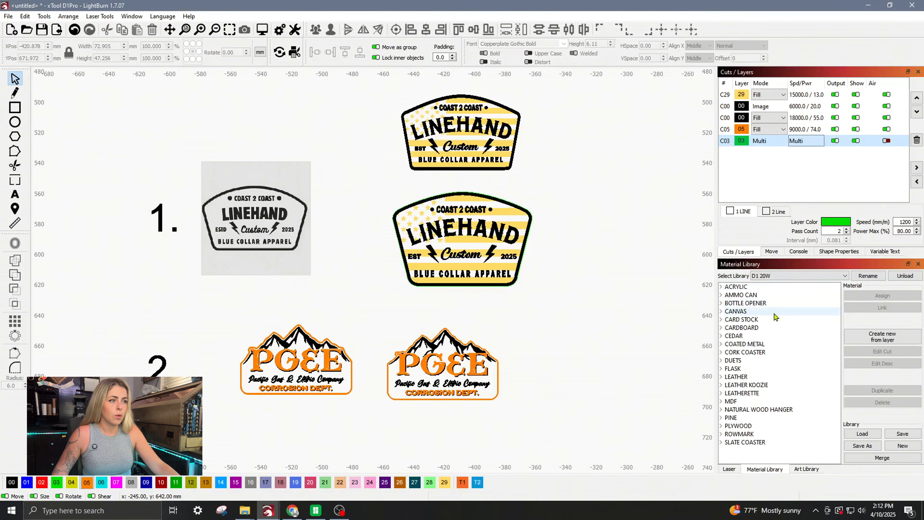
double_click(783, 434)
scroll(782, 436, down, 3)
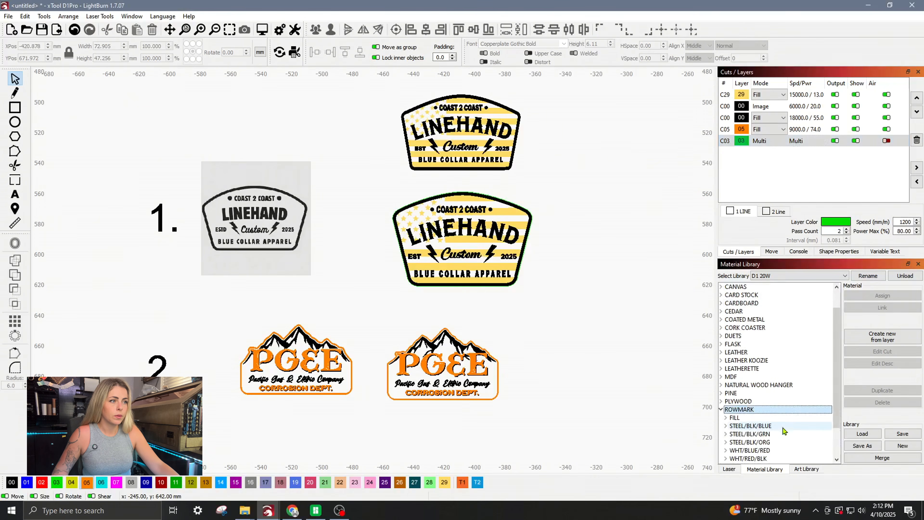
double_click(745, 442)
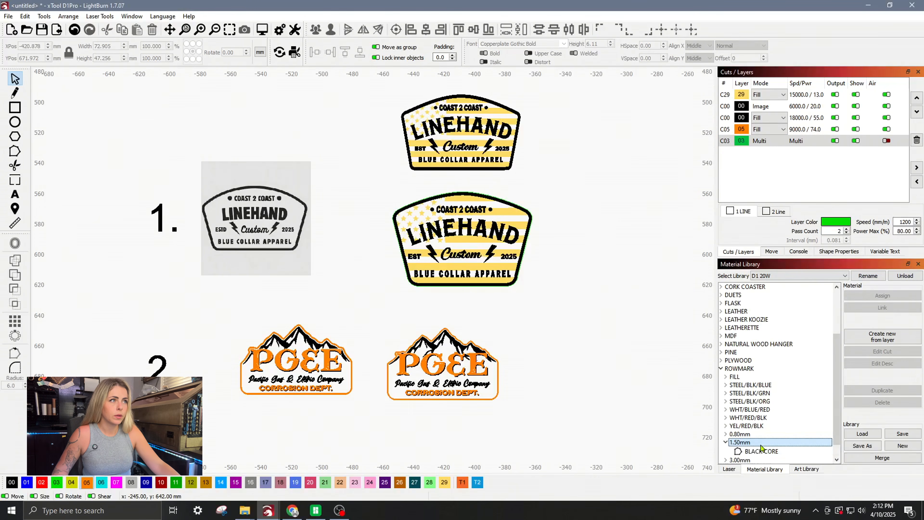
click(765, 451)
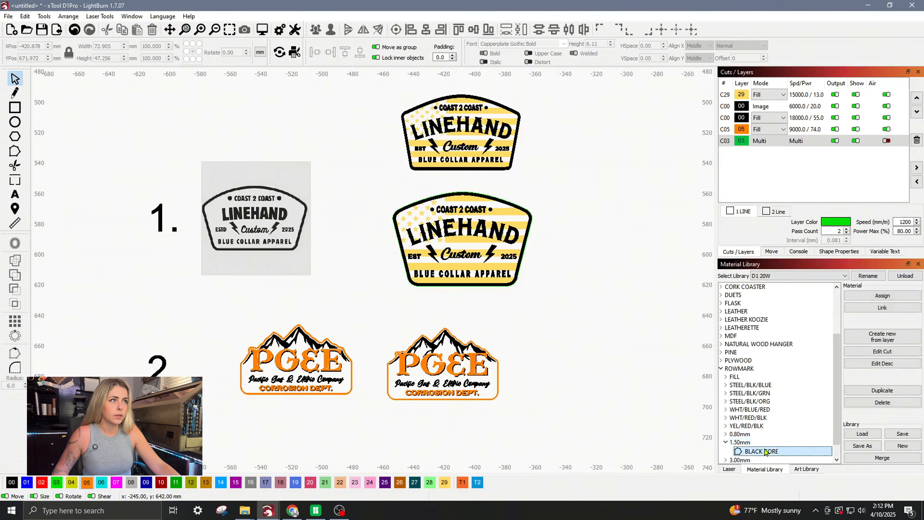
click(882, 295)
Review the speed, power and pass settings of both line sub-layers of the green C03 cut layer
double_click(801, 140)
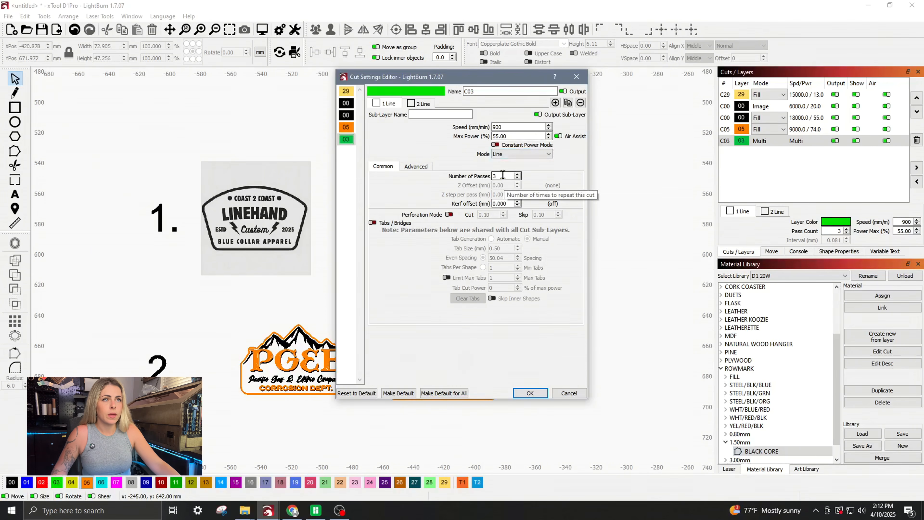
click(422, 104)
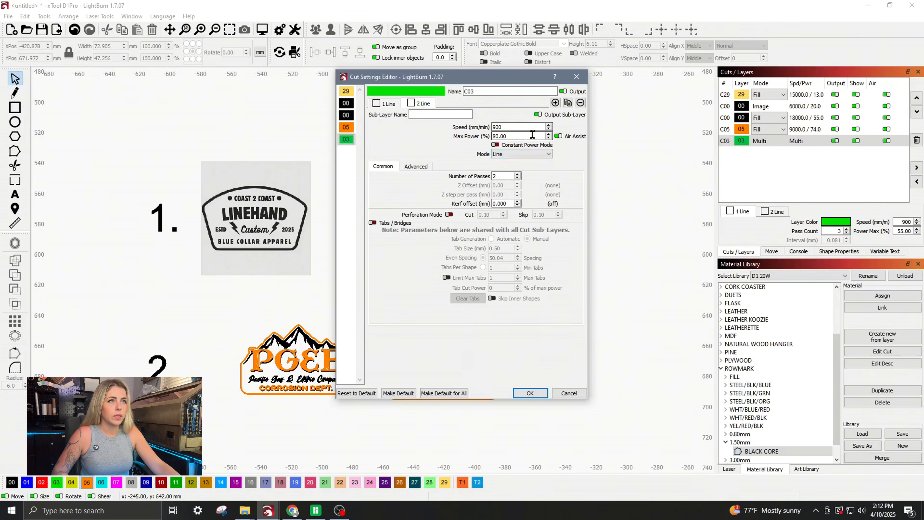